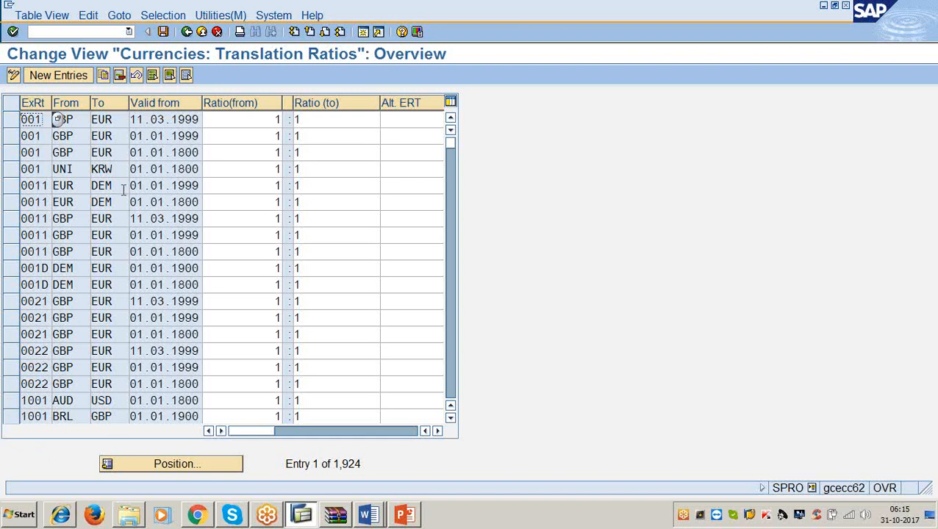
Check the Step 2 translation ratio values in the GENERAL LEDGER document in Word and return to SAP
left_click(369, 515)
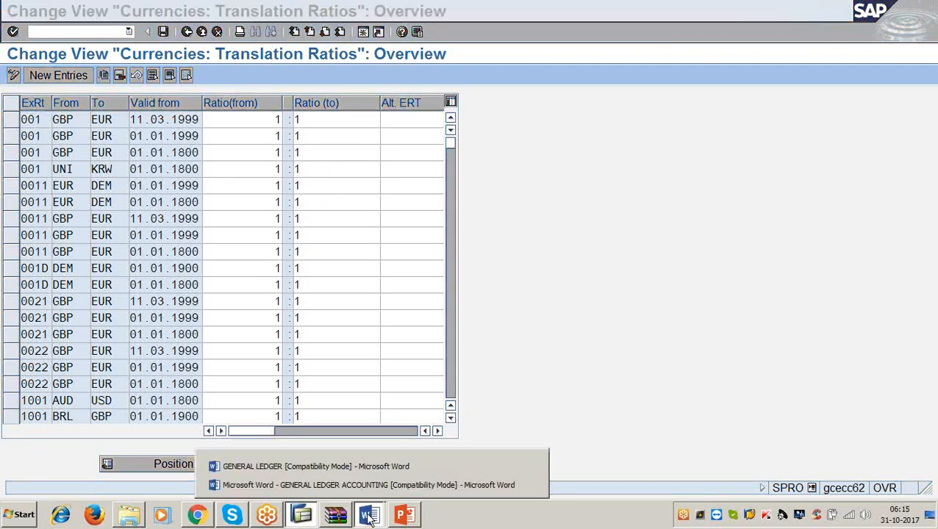
left_click(352, 465)
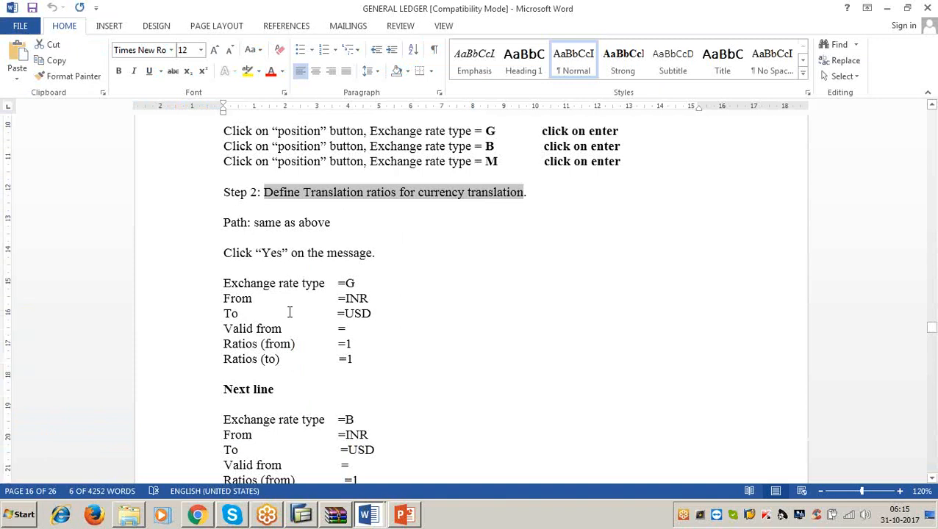
left_click(364, 284)
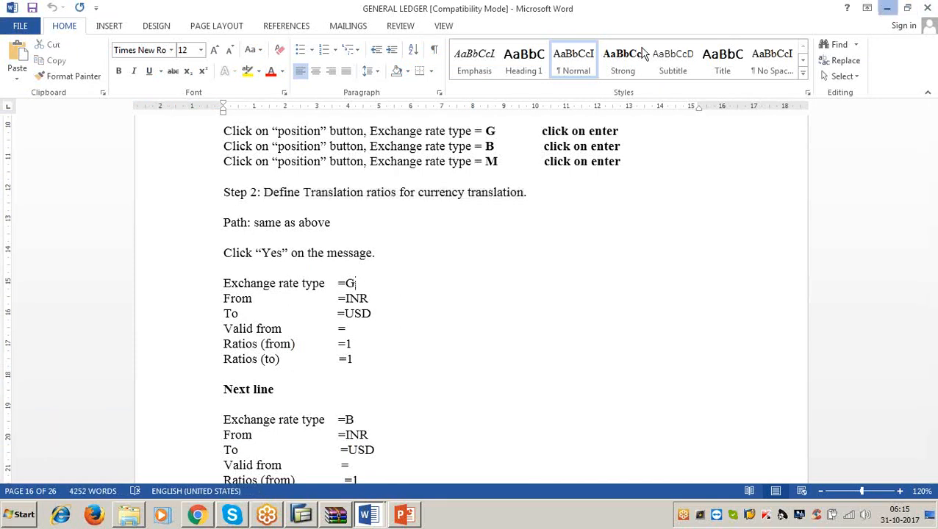
left_click(886, 8)
Create a new translation ratio entry for exchange rate type G from INR to USD, valid from 31.10.2017
left_click(58, 75)
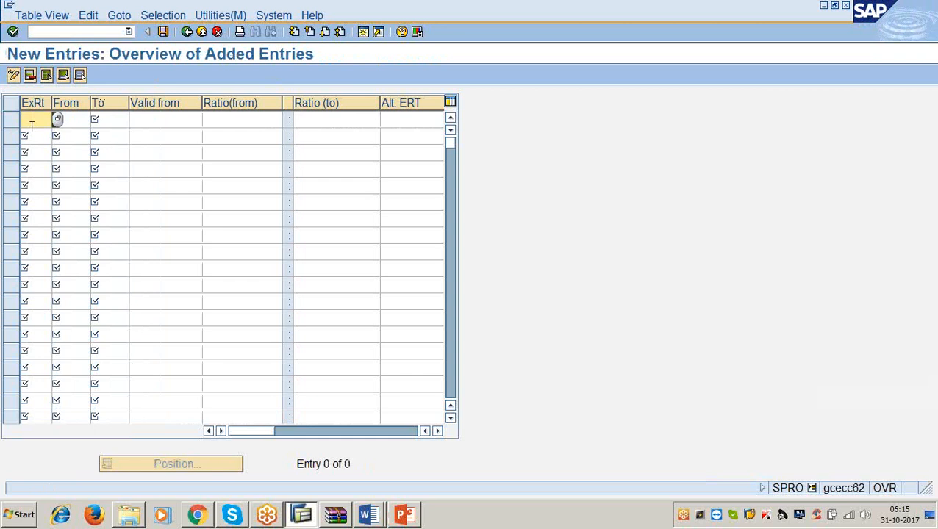
type("G")
key("Tab")
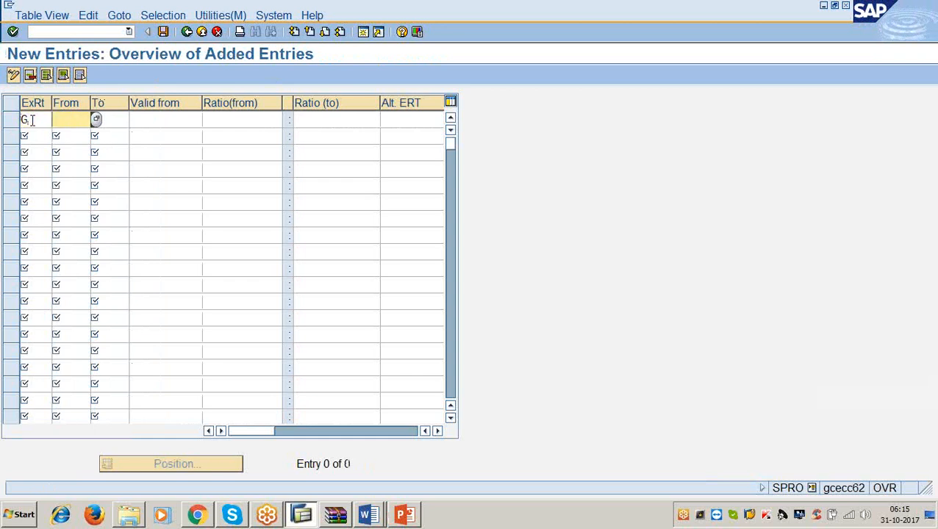
type("inr")
key("Tab")
type("usd")
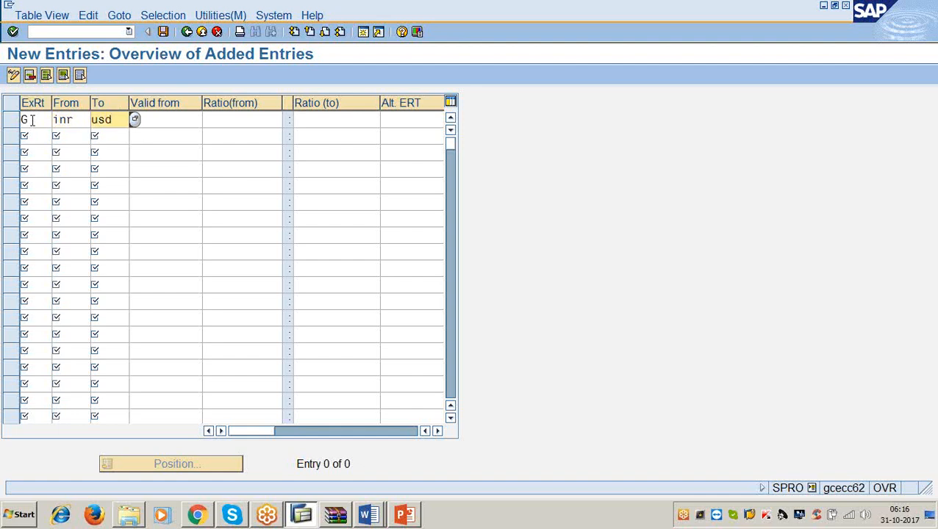
key("Tab")
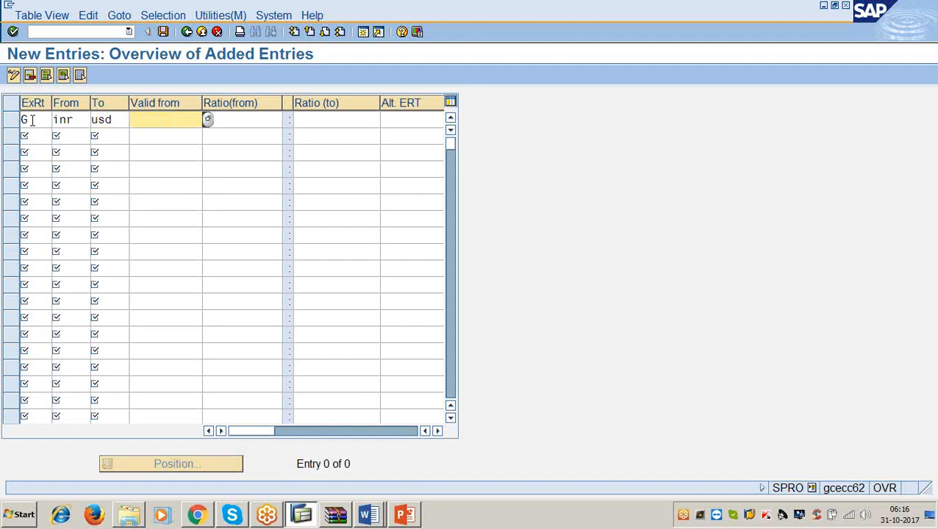
type("31.10.2017")
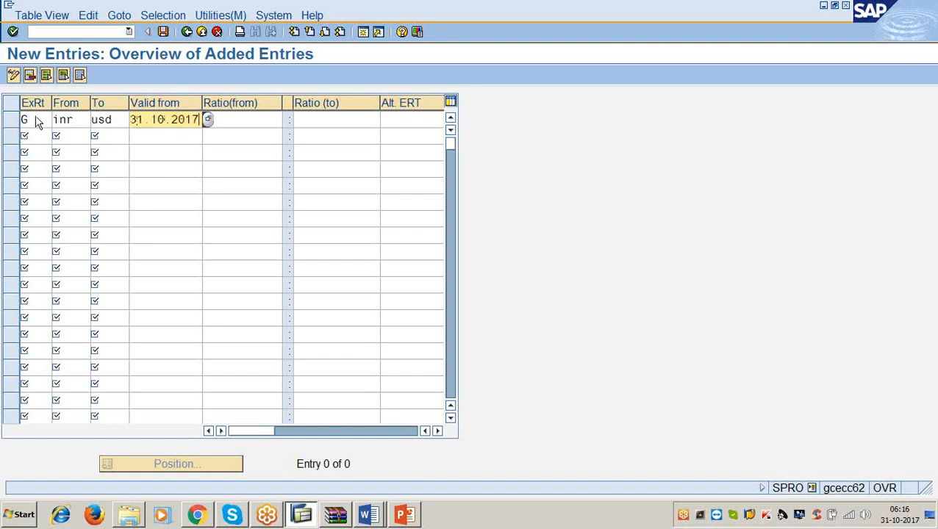
Set the type G entry's ratio to 1 for both the from and to sides
left_click(83, 119)
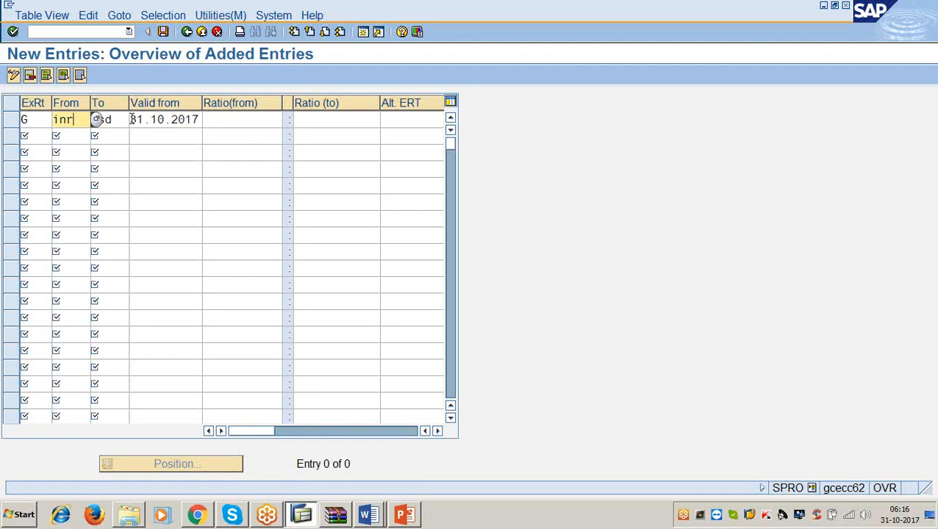
left_click(251, 125)
type("1")
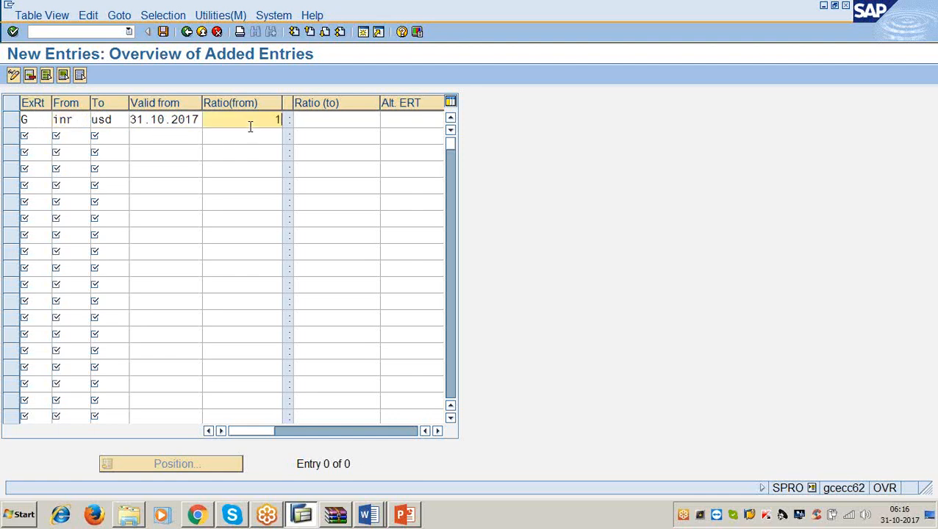
key("Tab")
type("1")
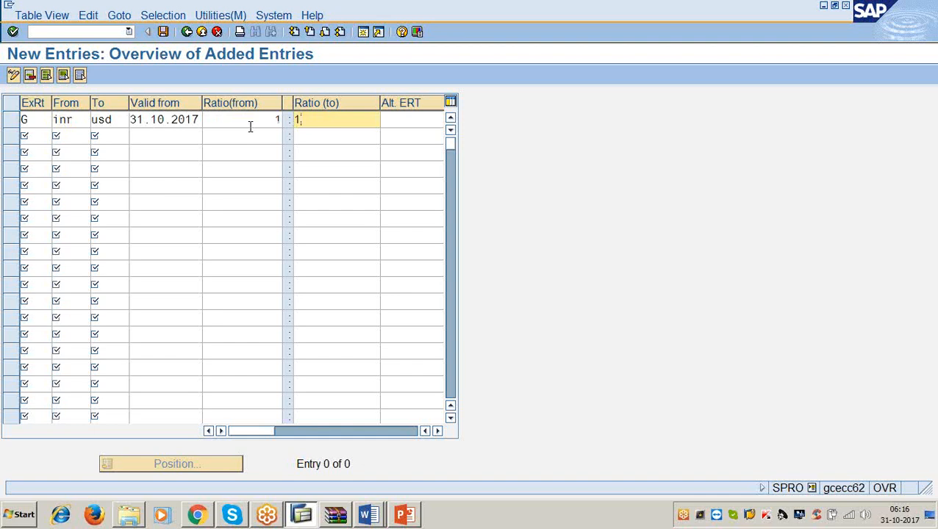
Add a second entry with exchange rate type B from INR to USD
left_click(53, 135)
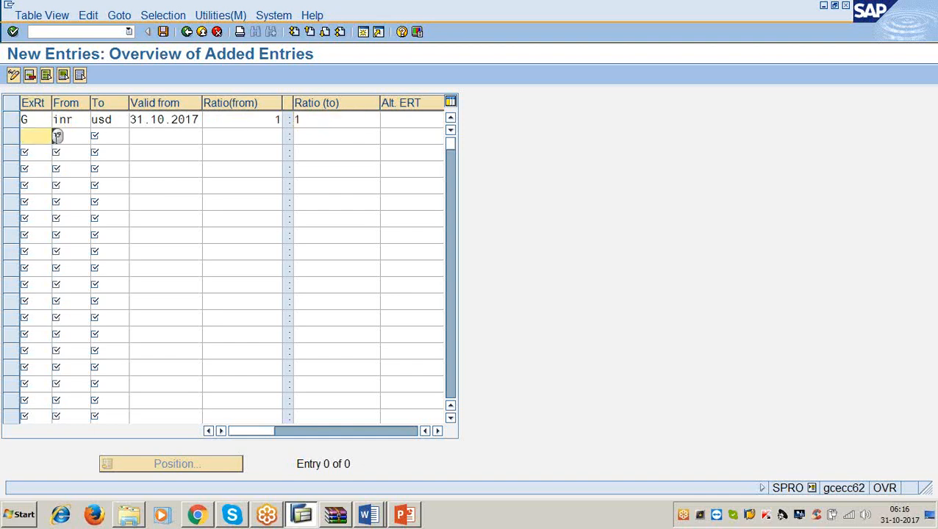
type("b")
left_click(55, 138)
type("inr")
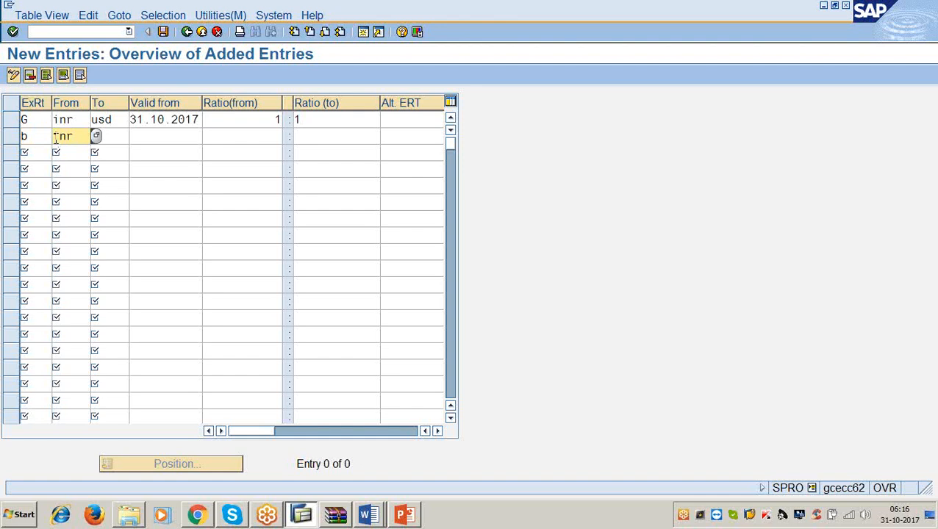
key("Tab")
type("usd")
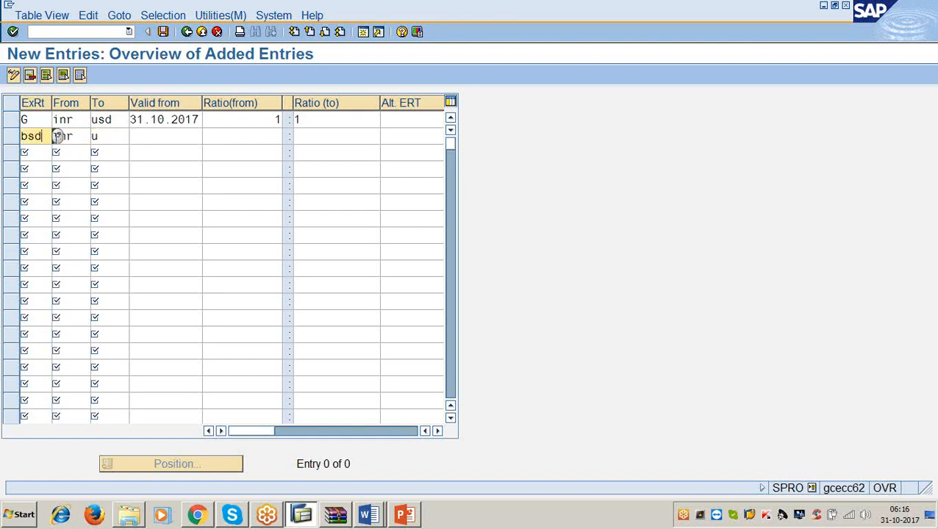
key("BackSpace")
key("BackSpace")
left_click(57, 136)
left_click(111, 139)
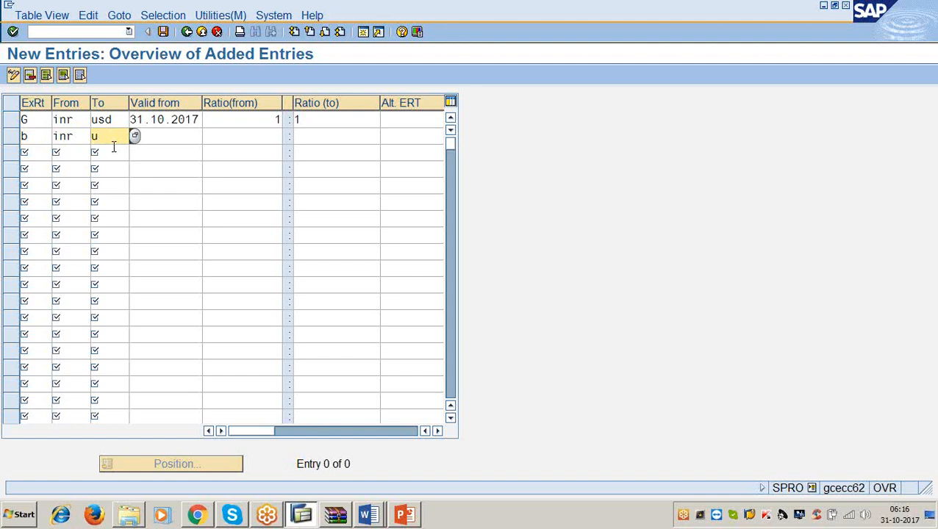
type("sd")
Give the type B entry the valid-from date 31.1.2017 and a ratio of 1 to 1
key("Tab")
type("31.1.")
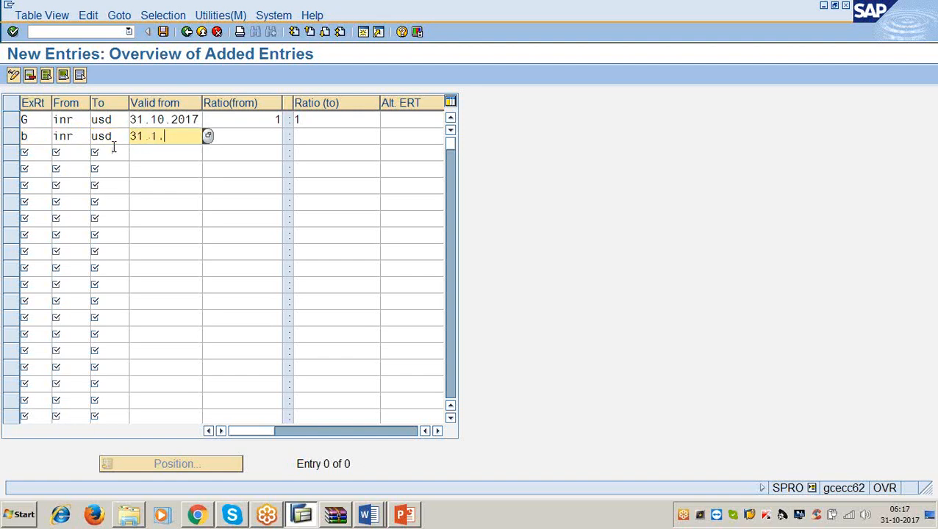
type("2017")
key("Tab")
type("1")
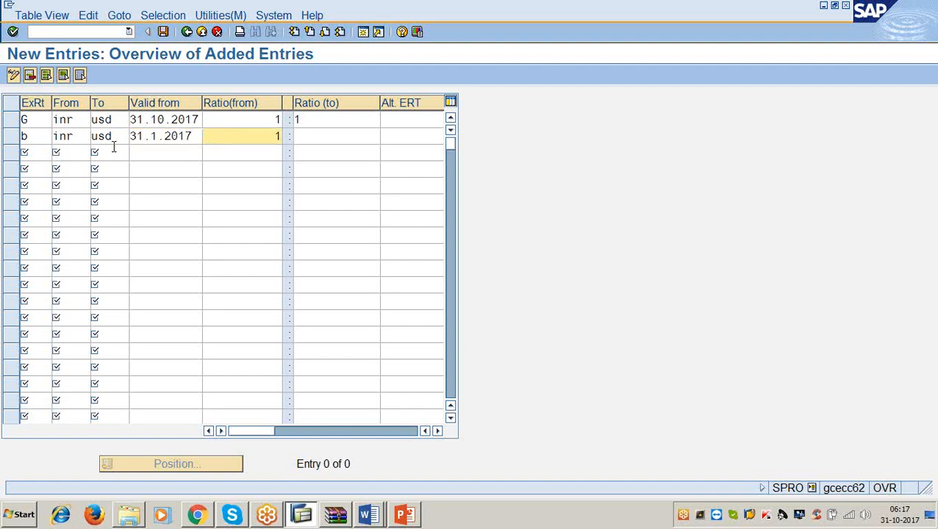
key("Tab")
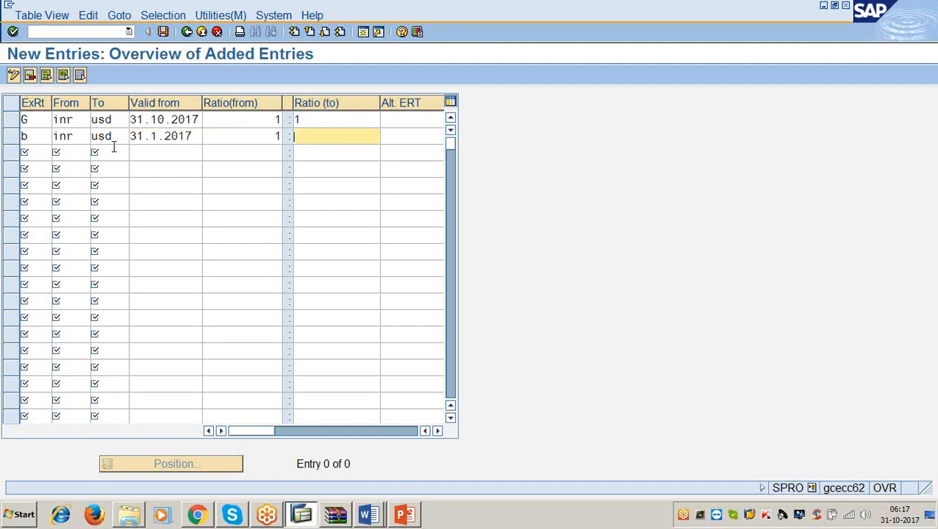
type("1")
Add a third entry with exchange rate type M from INR to USD and start its valid-from date
left_click(39, 152)
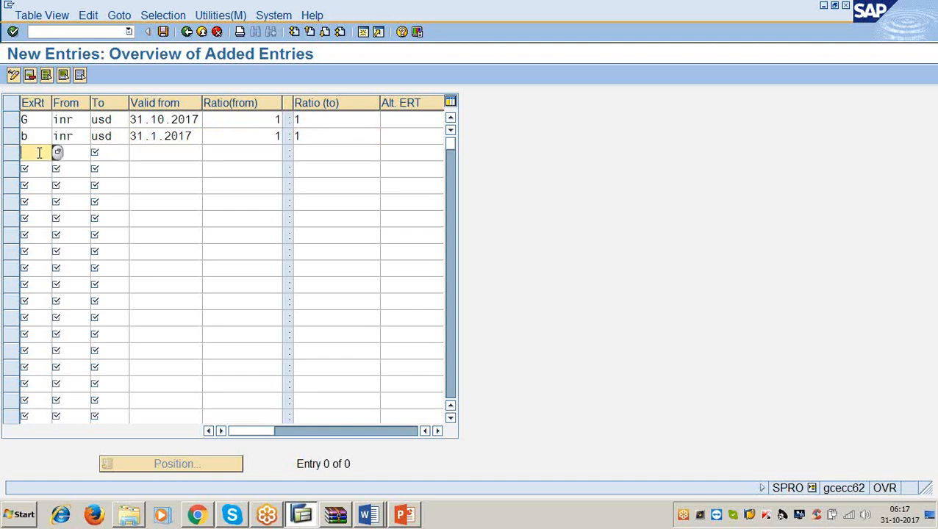
type("m")
key("Tab")
type("inr")
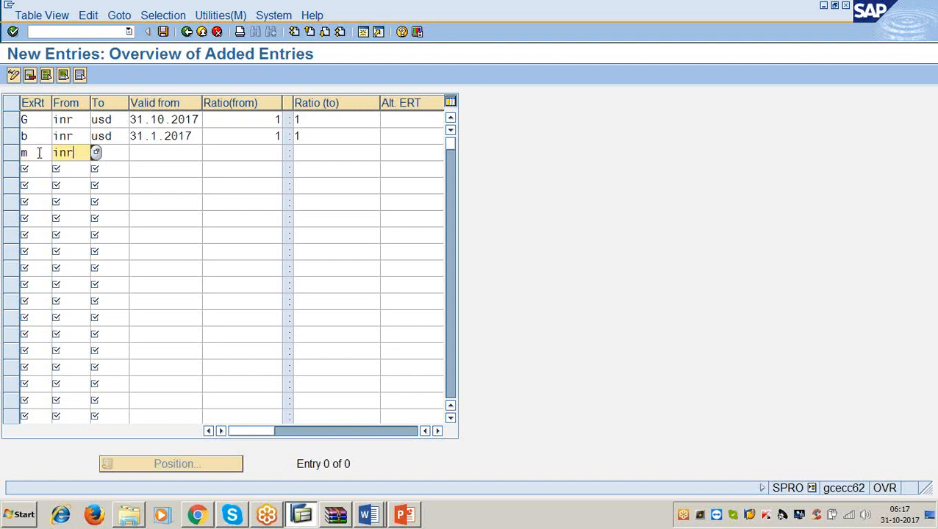
key("Tab")
type("usd")
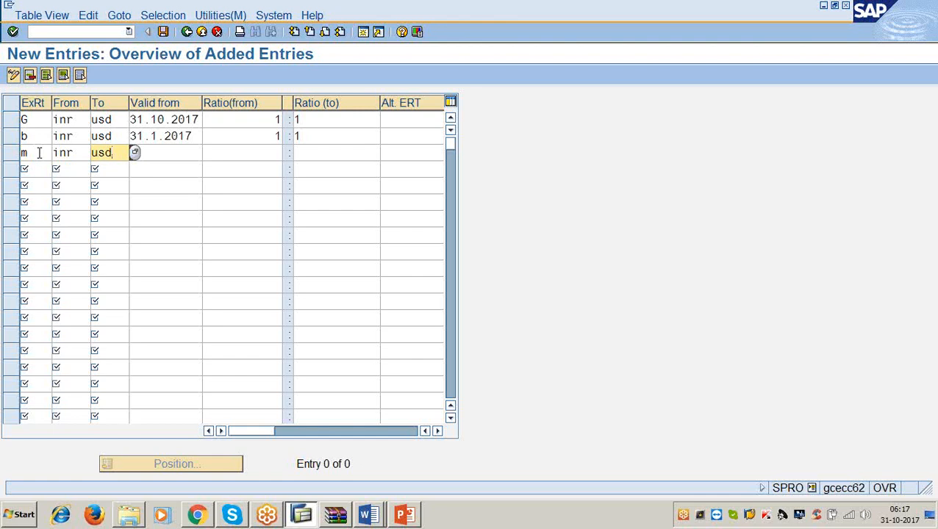
key("Tab")
type("31.1.")
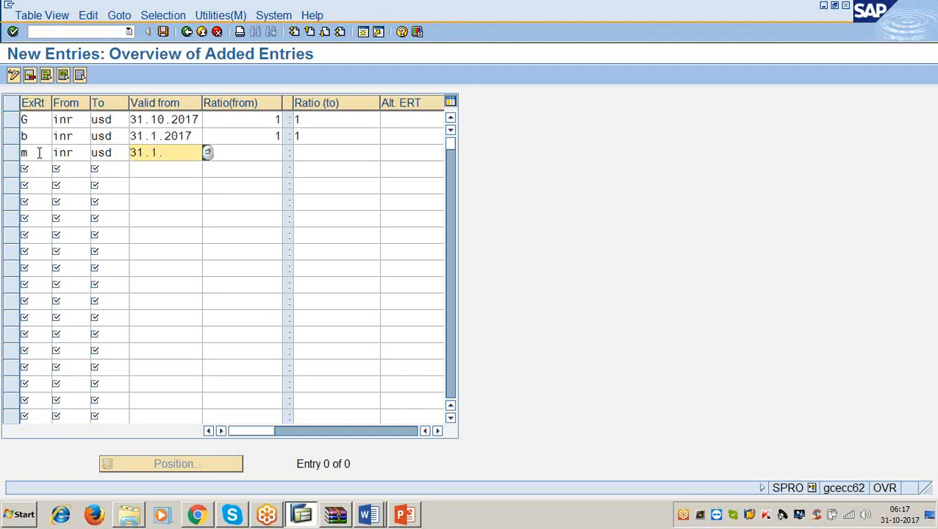
Correct the valid-from date of the type B entry to 31.10.2017
left_click(157, 135)
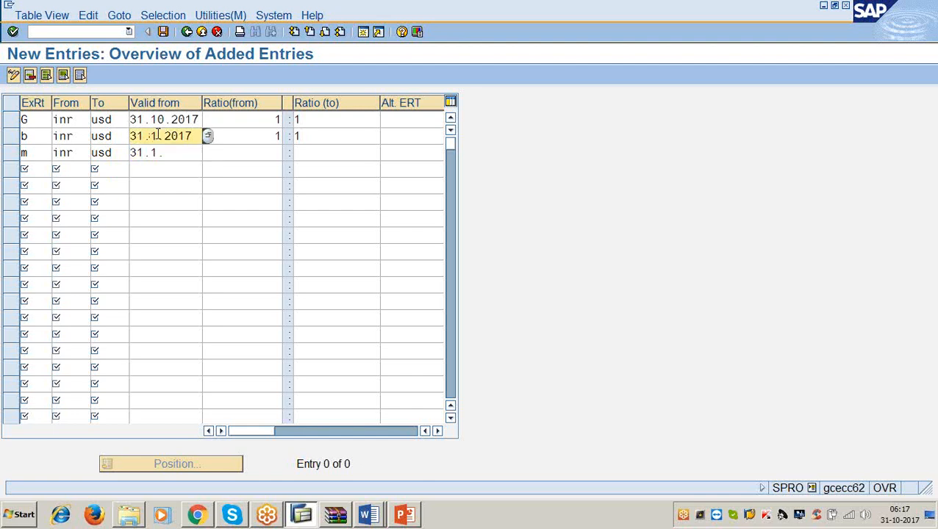
left_click(196, 137)
key("BackSpace")
key("BackSpace")
key("BackSpace")
key("BackSpace")
key("BackSpace")
type("0.2017")
key("BackSpace")
key("BackSpace")
key("BackSpace")
key("BackSpace")
key("BackSpace")
type(".2017")
Complete the type M entry with the valid-from date 31.10.2017 and a ratio of 1 to 1
left_click(167, 152)
key("BackSpace")
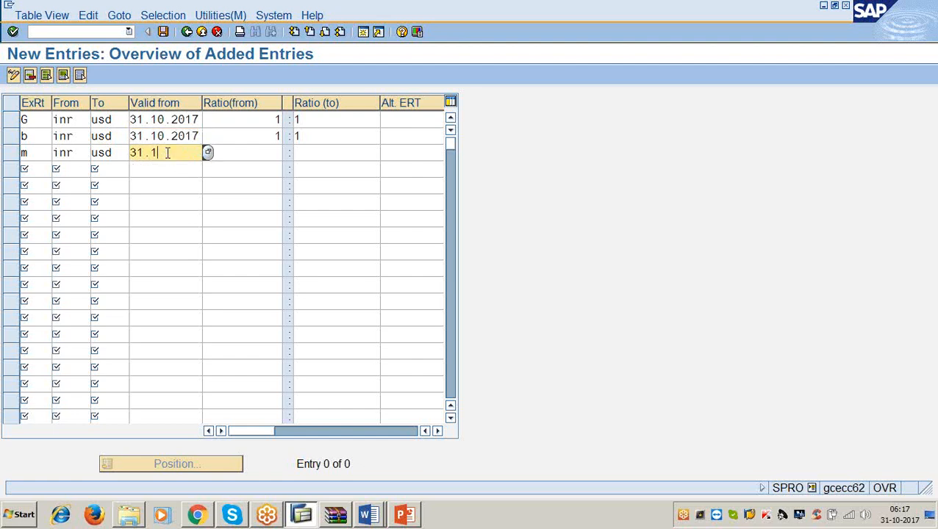
type("0.2017")
key("Tab")
type("1")
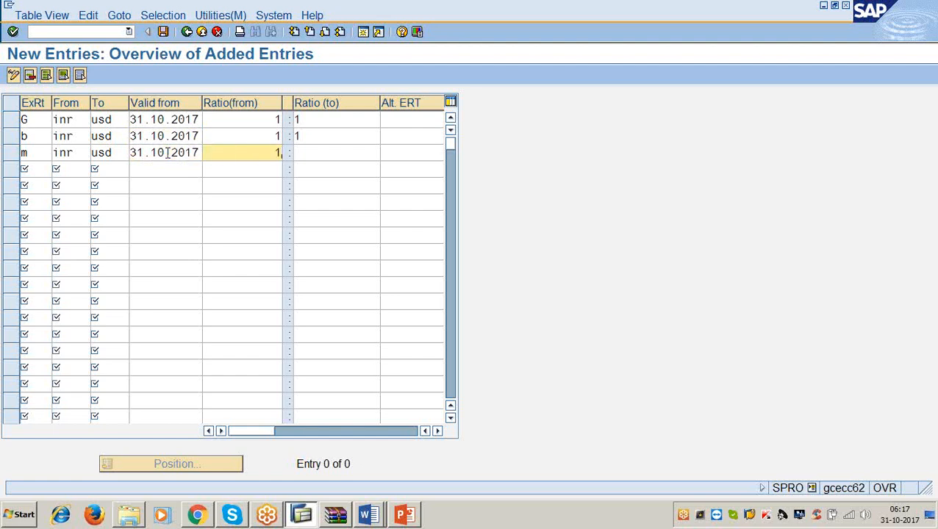
key("Tab")
type("1")
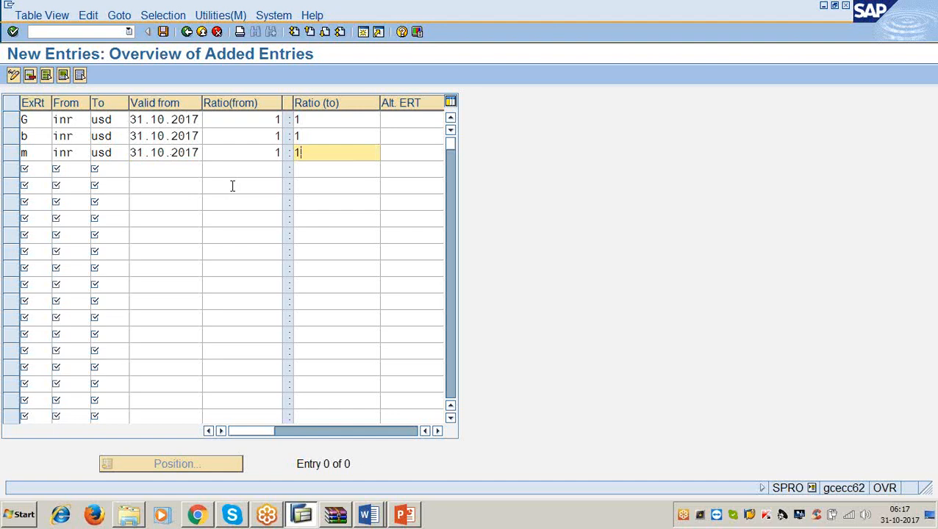
Save the new translation ratios under customizing request ECCK900053
left_click(163, 32)
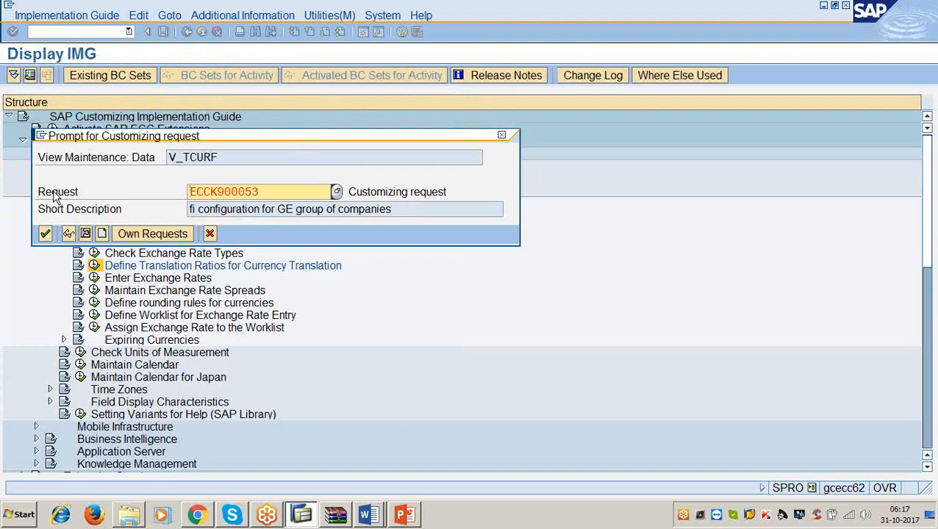
left_click(45, 234)
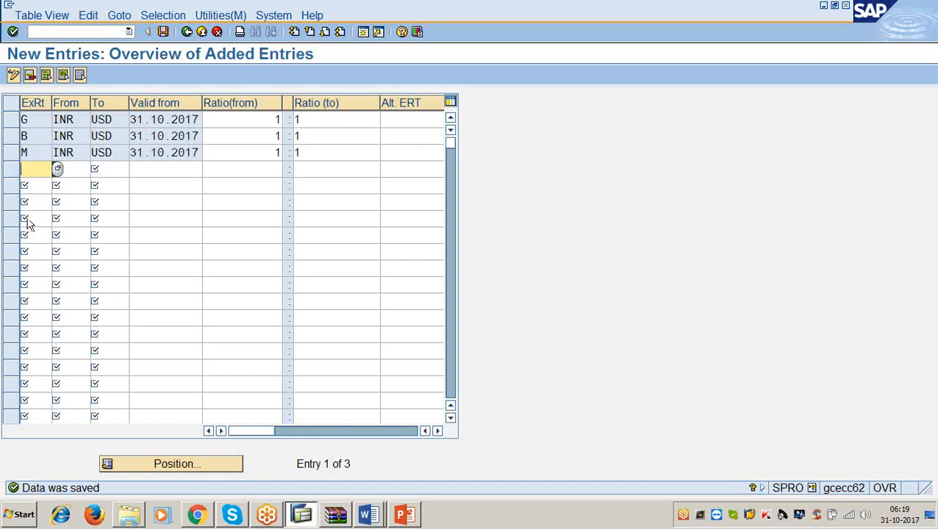
right_click(27, 219)
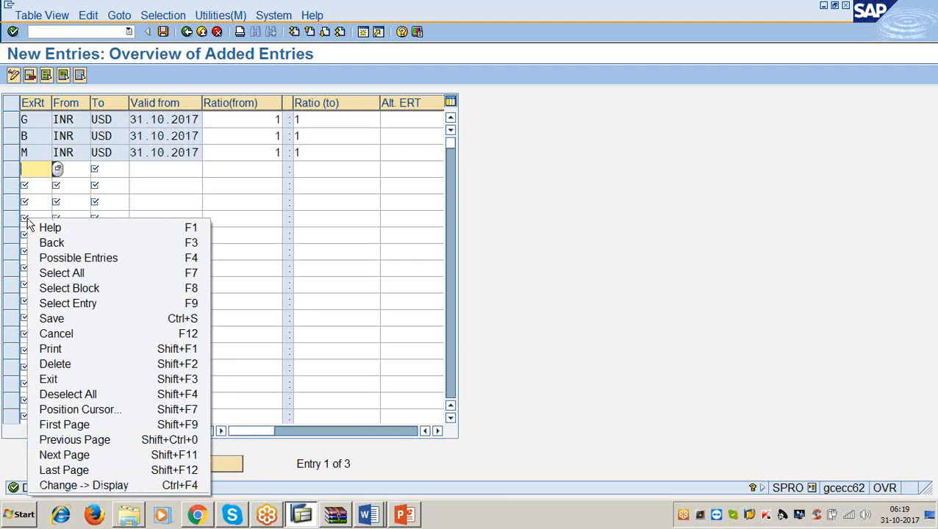
left_click(493, 208)
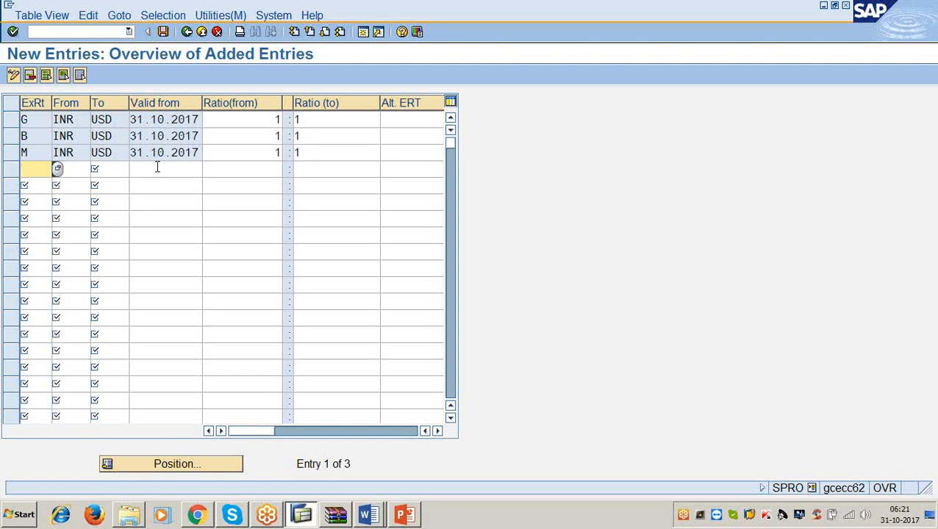
left_click(38, 185)
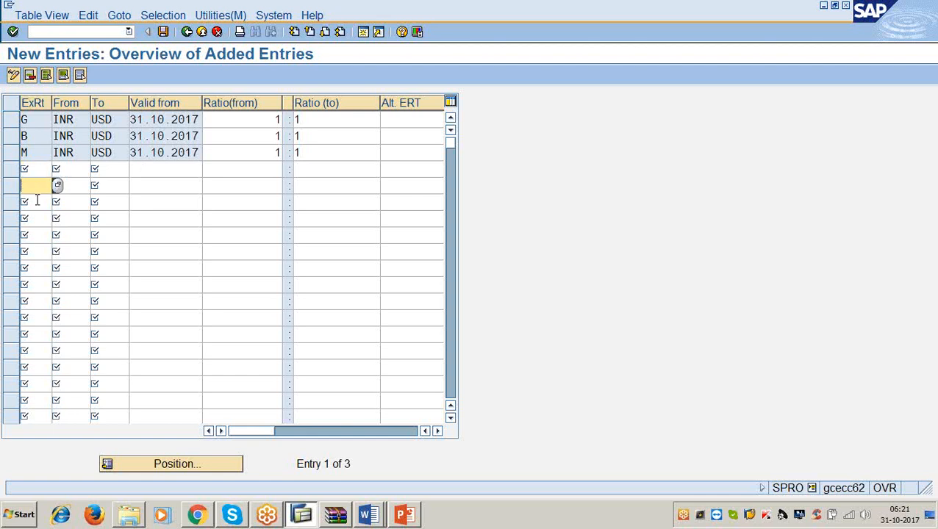
left_click(37, 200)
left_click(35, 217)
left_click(37, 235)
left_click(36, 266)
left_click(31, 284)
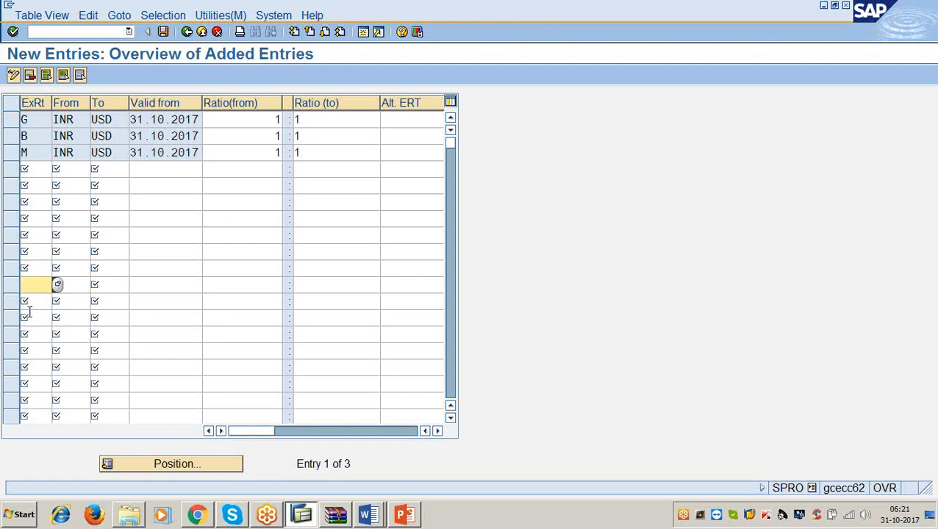
left_click(29, 316)
left_click(34, 334)
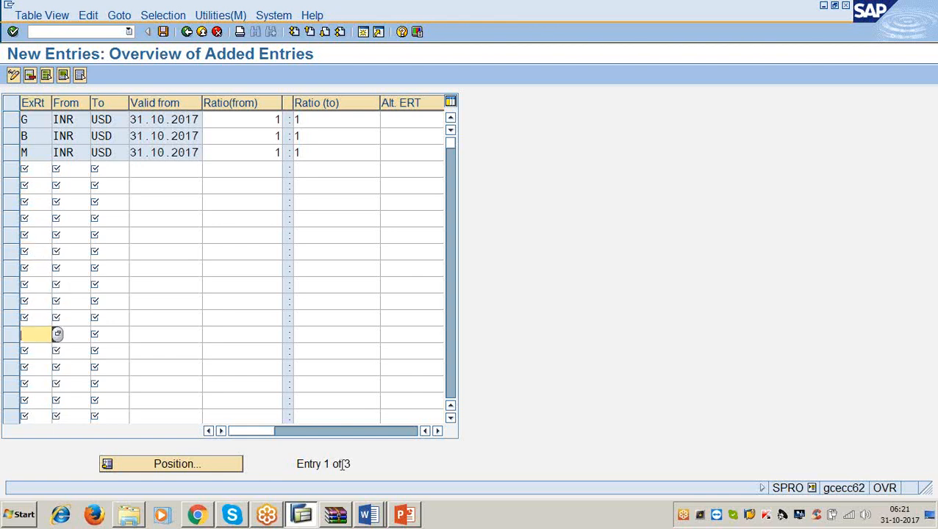
Switch to the GENERAL LEDGER document in Word to consult the configuration instructions
left_click(379, 518)
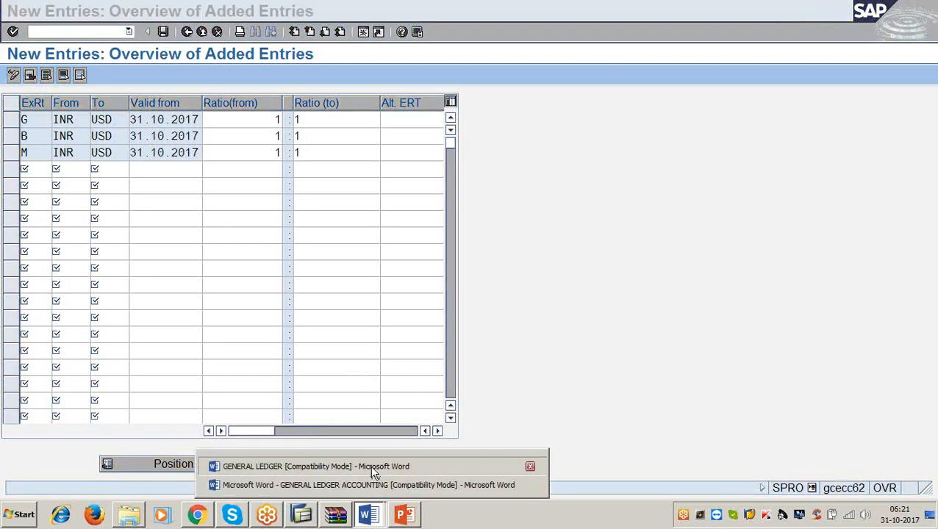
left_click(373, 467)
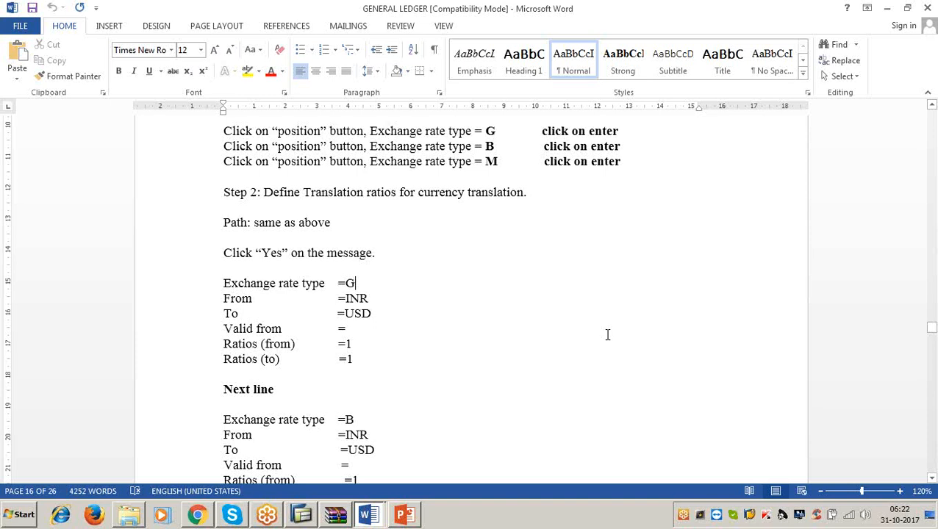
Consult the GENERAL LEDGER document in Word for the Step 3 instructions on entering exchange rates
left_click(888, 12)
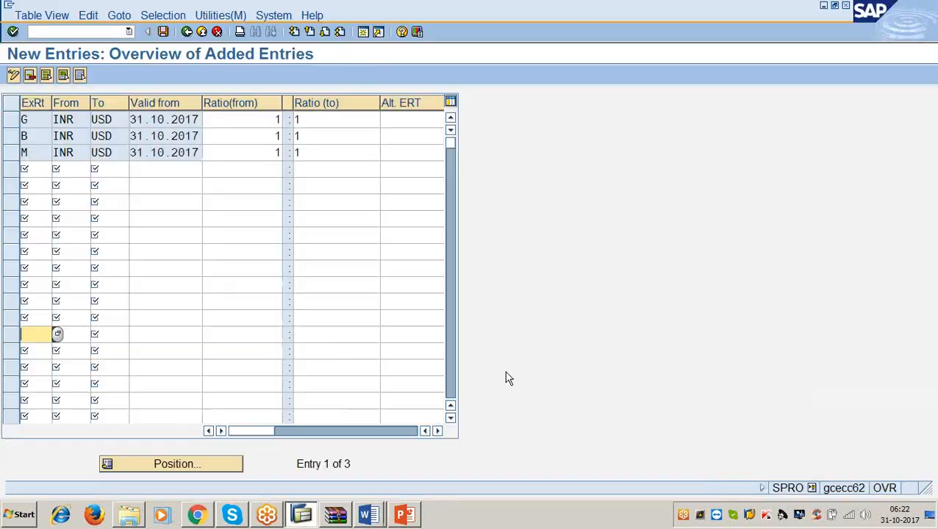
left_click(369, 515)
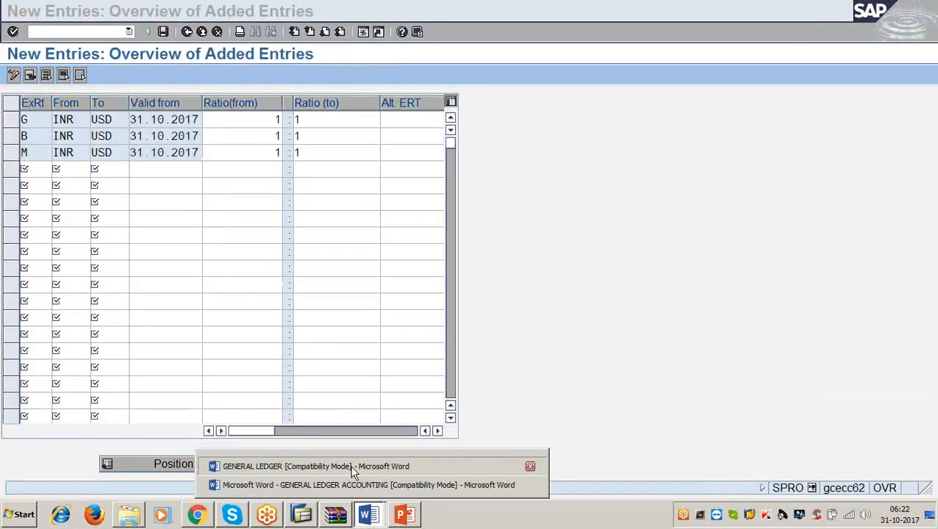
left_click(353, 466)
scroll(228, 307, "down", 5)
scroll(228, 307, "down", 5)
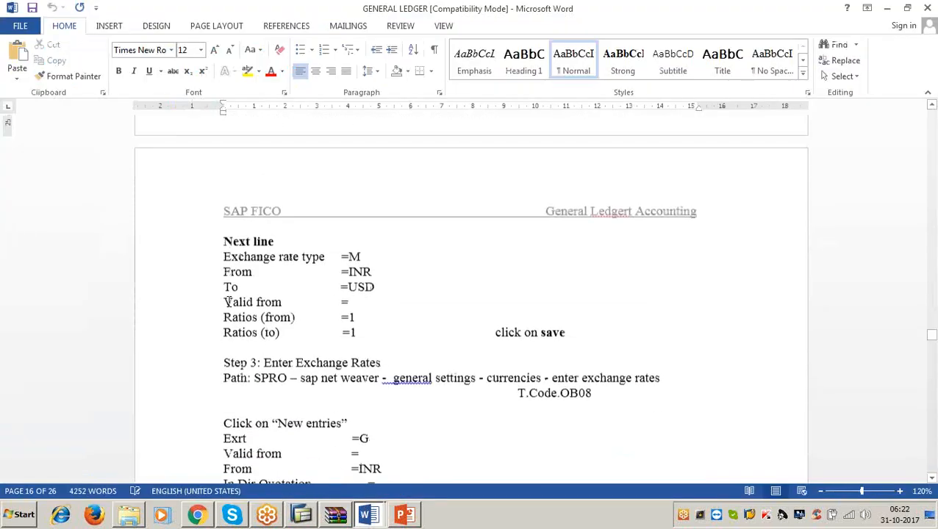
scroll(369, 155, "down", 5)
left_click(388, 167)
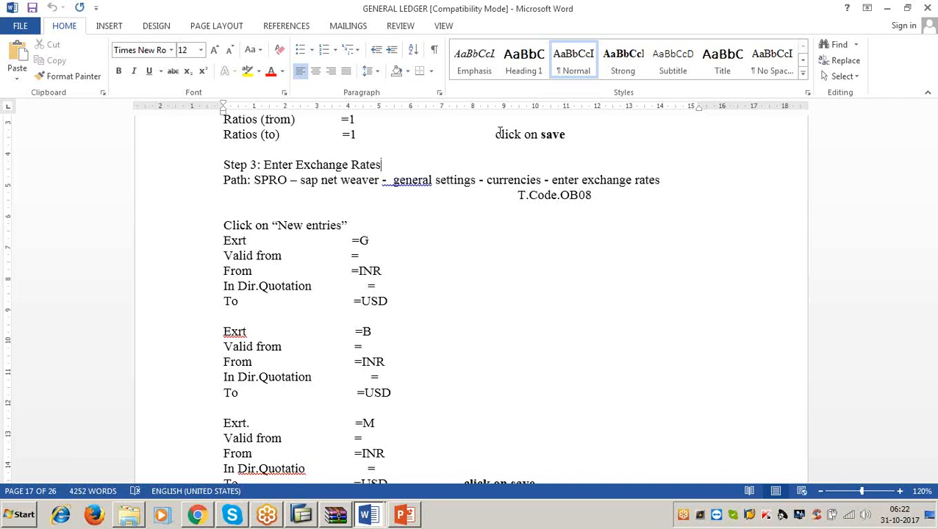
Return to SAP, leave the translation ratios, and open a new-entries table under Enter Exchange Rates
left_click(888, 8)
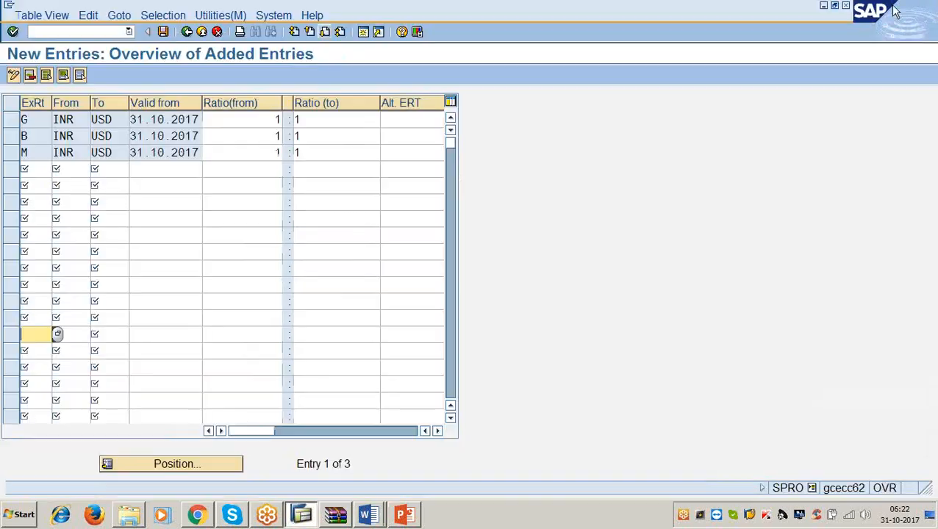
left_click(186, 33)
left_click(186, 33)
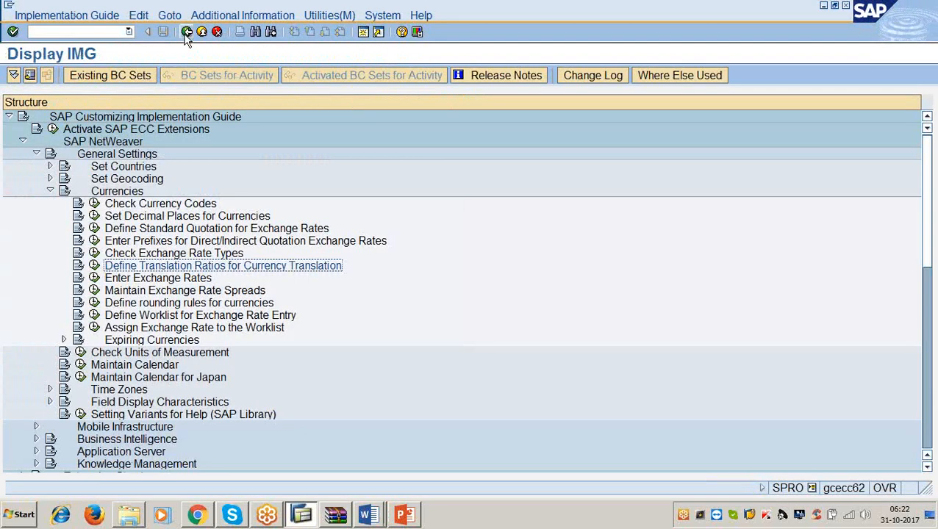
left_click(99, 280)
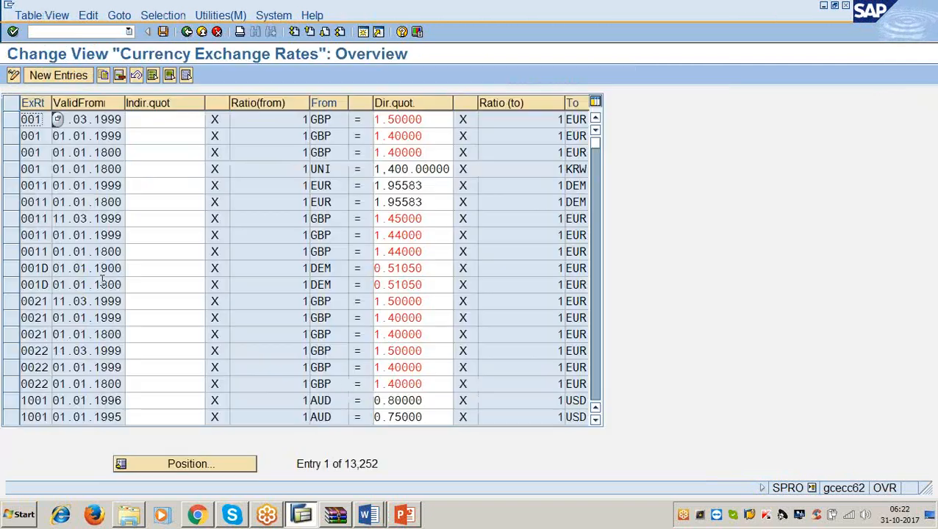
left_click(58, 76)
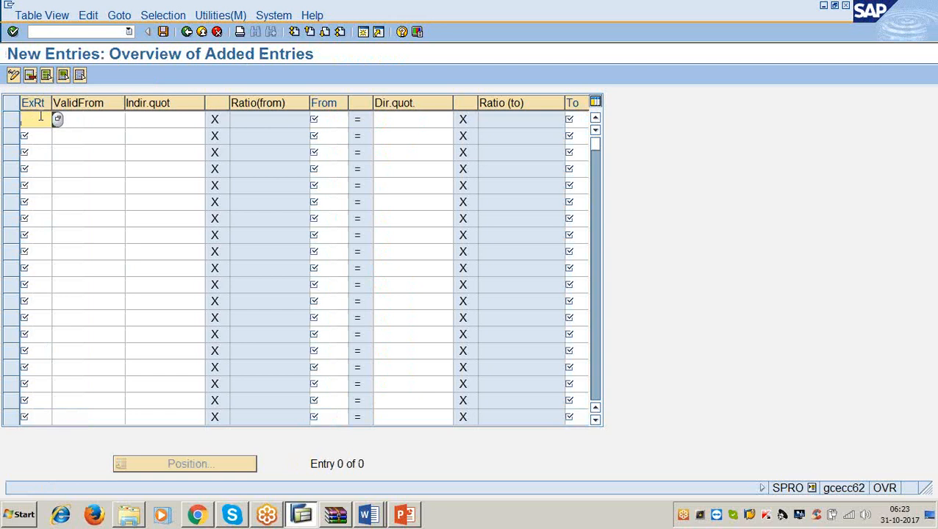
Start the first exchange rate entry with type G and the valid-from date 31.0.2017
type("g")
key("Tab")
type("3")
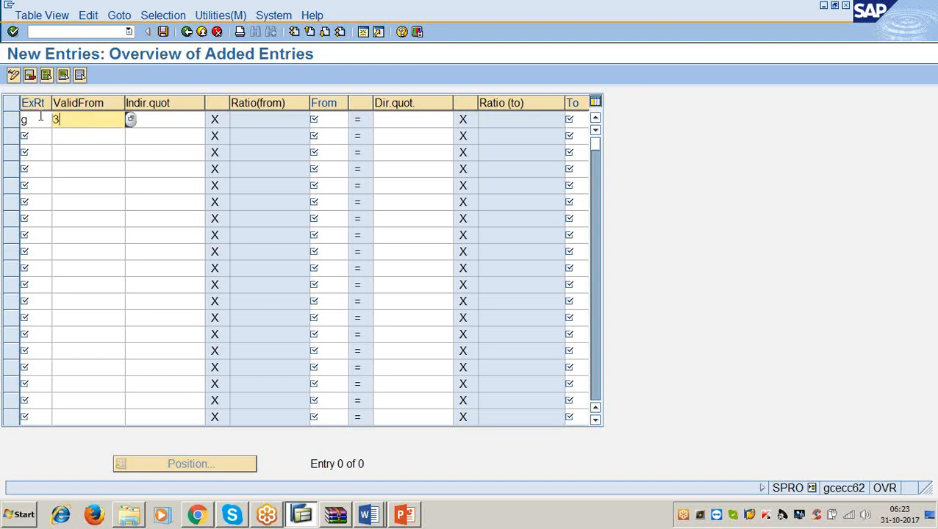
type("1.10.2017")
key("Tab")
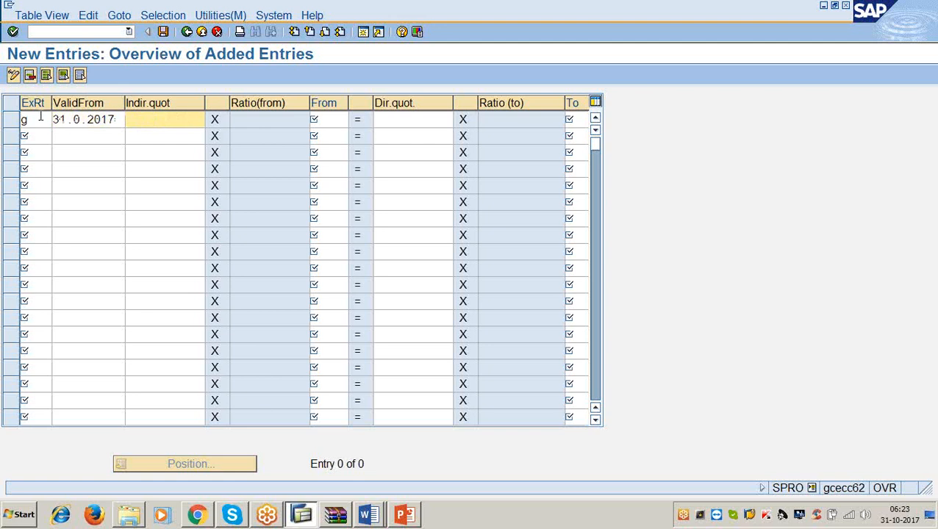
Give the type G entry an indirect quotation of 66 from INR to USD
type("66")
key("Tab")
type("inr")
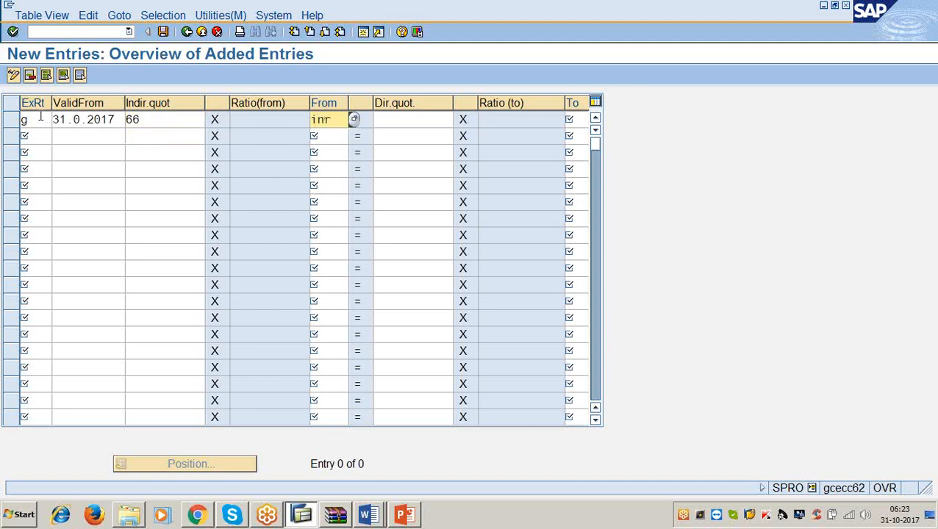
key("Tab")
key("Tab")
type("u")
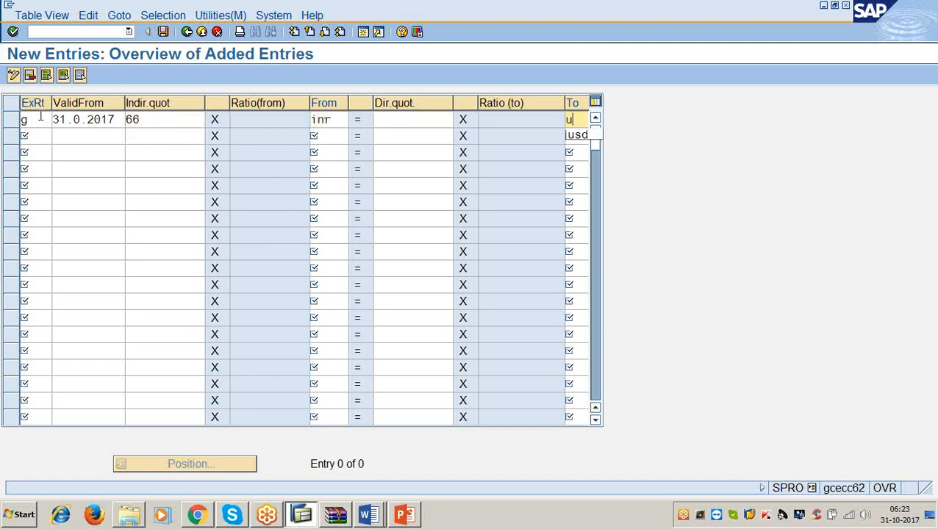
type("sd")
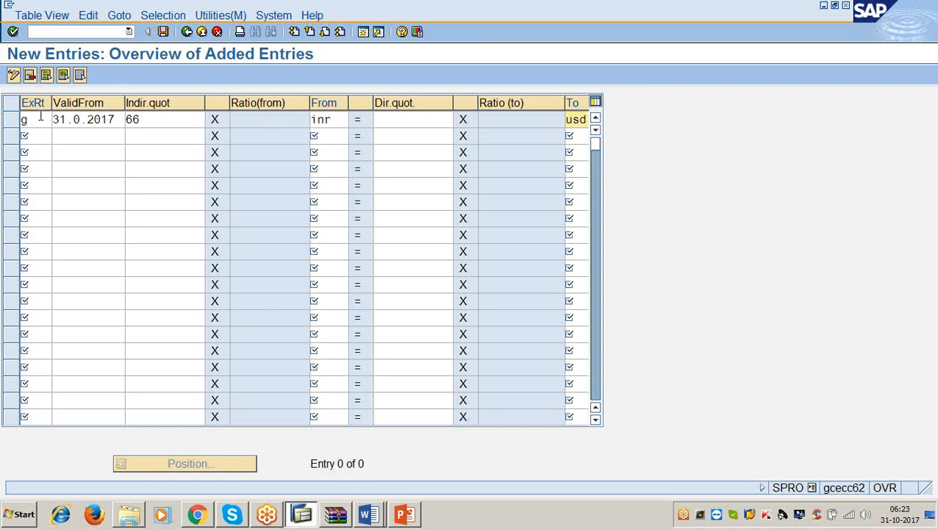
left_click(339, 120)
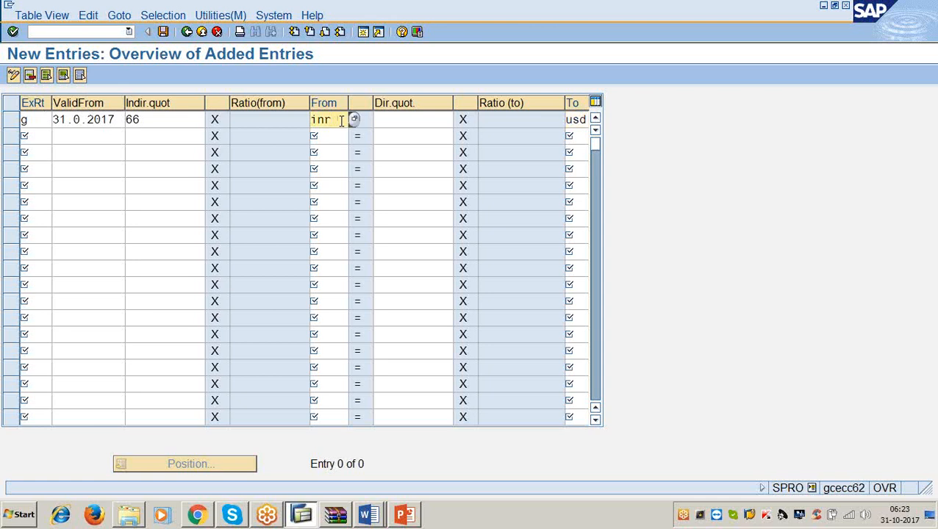
left_click(574, 120)
Add a second exchange rate entry with type B and the valid-from date 31.0.2017
left_click(36, 137)
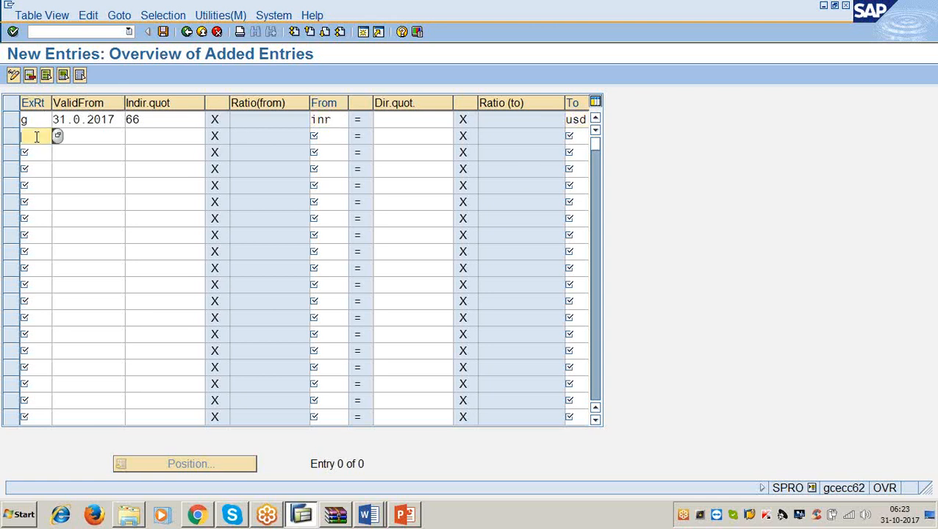
type("b")
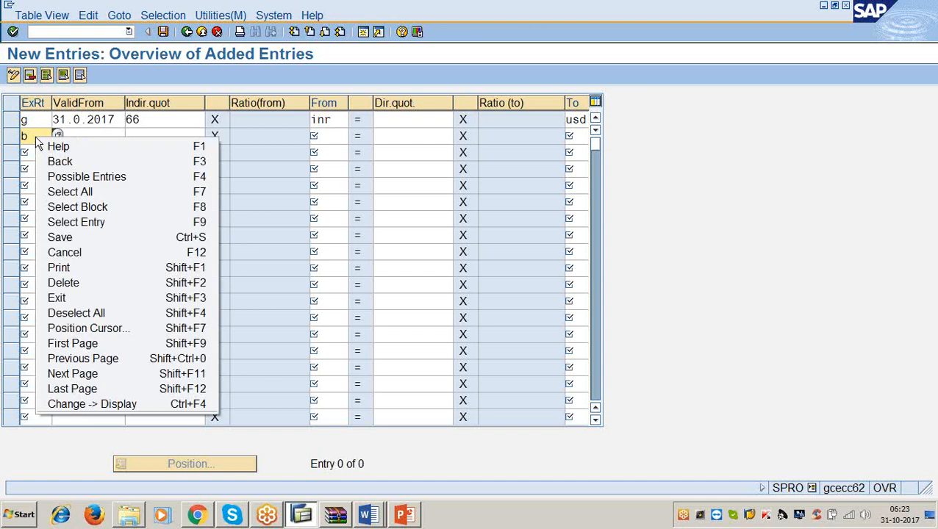
left_click(632, 238)
left_click(81, 137)
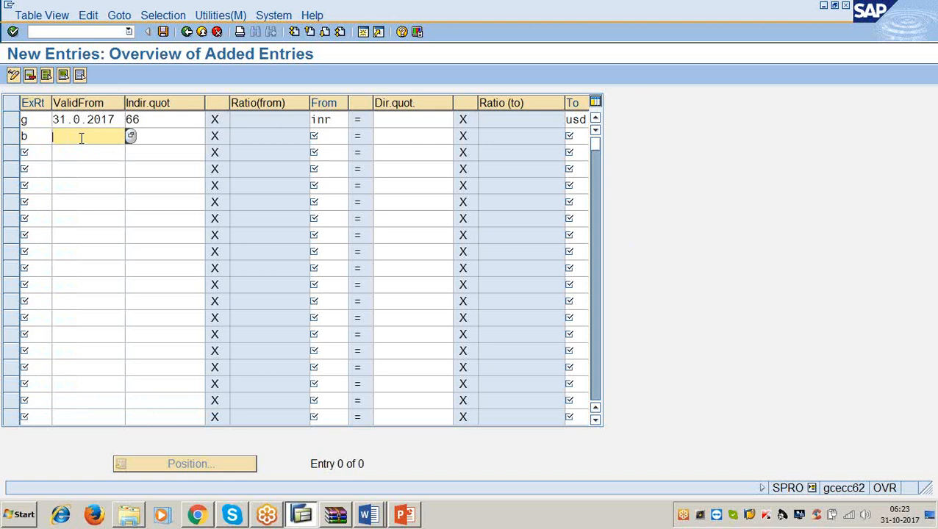
type("31.0.2017")
key("Tab")
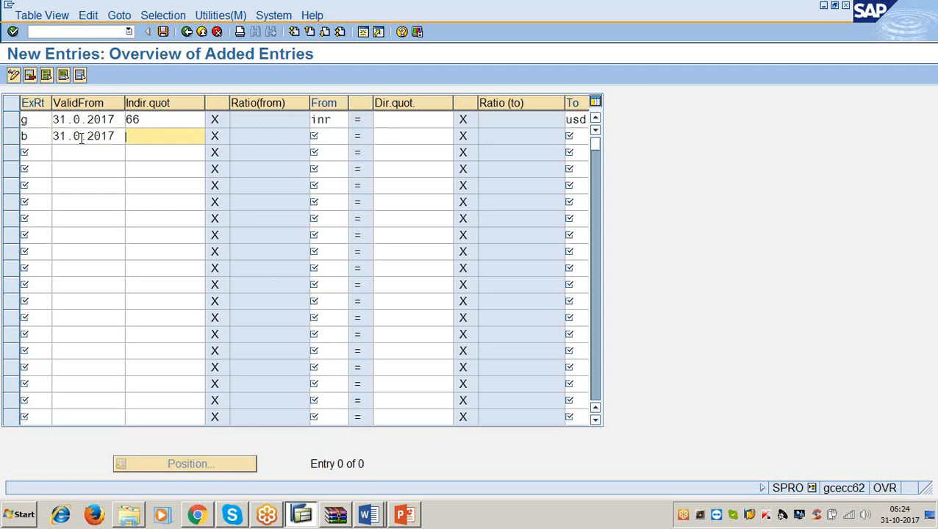
Give the type B entry an indirect quotation of 68 from INR to USD
type("68")
key("Tab")
type("inr")
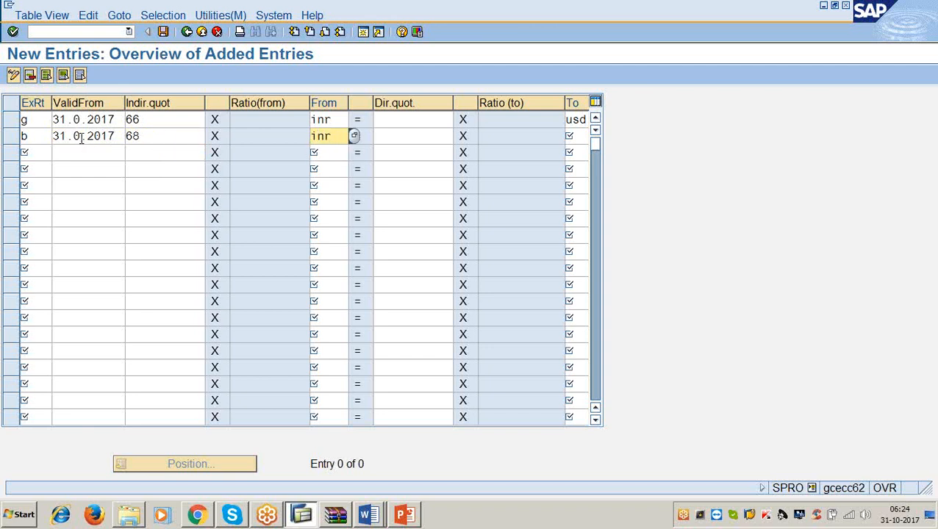
key("Tab")
key("Tab")
type("usd")
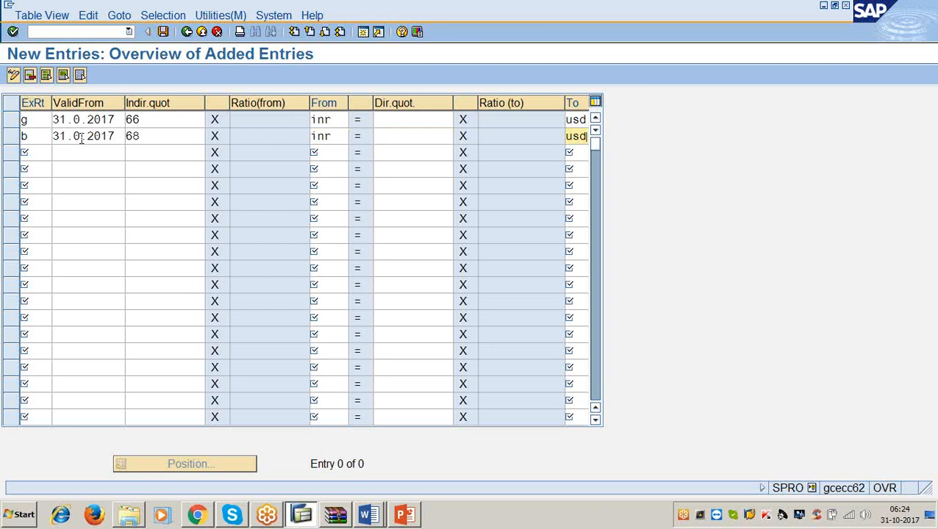
Add a third exchange rate entry with type M, valid-from date 31.10.2017 and source currency INR
left_click(40, 154)
type("m")
key("Tab")
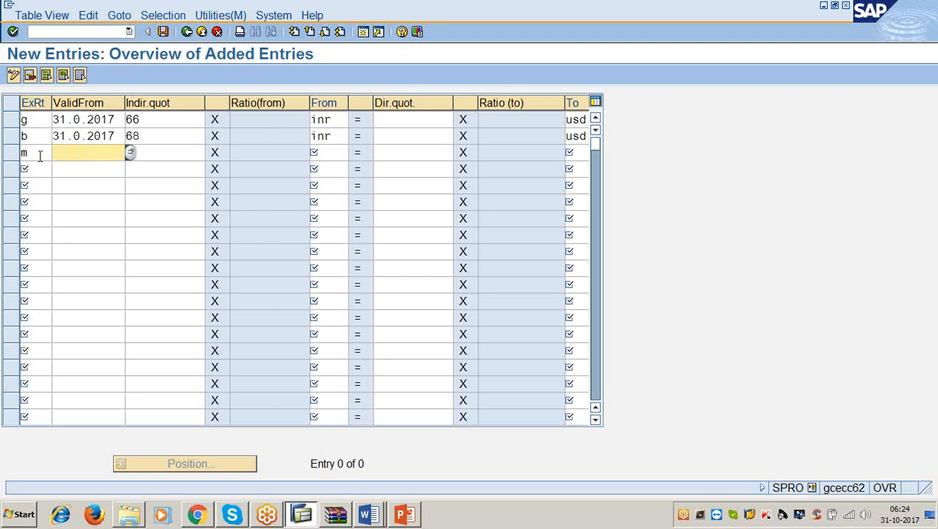
type("31.10.2017")
key("Tab")
key("Tab")
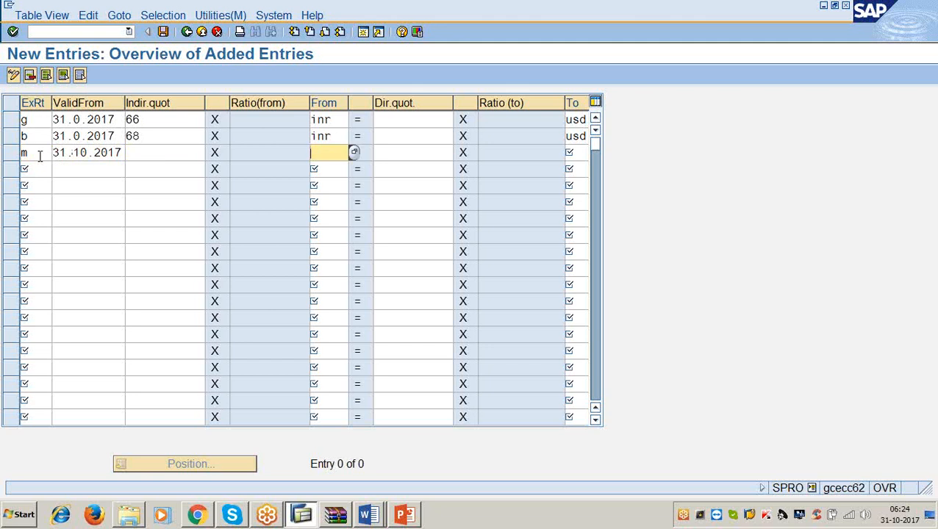
type("inr")
Set the indirect quotation of the type M entry to 67
left_click(159, 160)
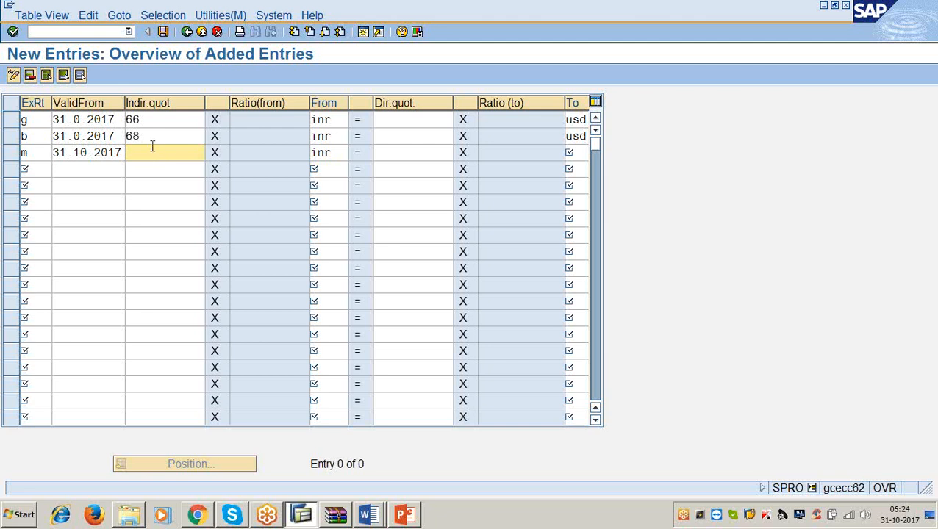
left_click(140, 119)
left_click(149, 133)
key("Down")
type("67")
key("Tab")
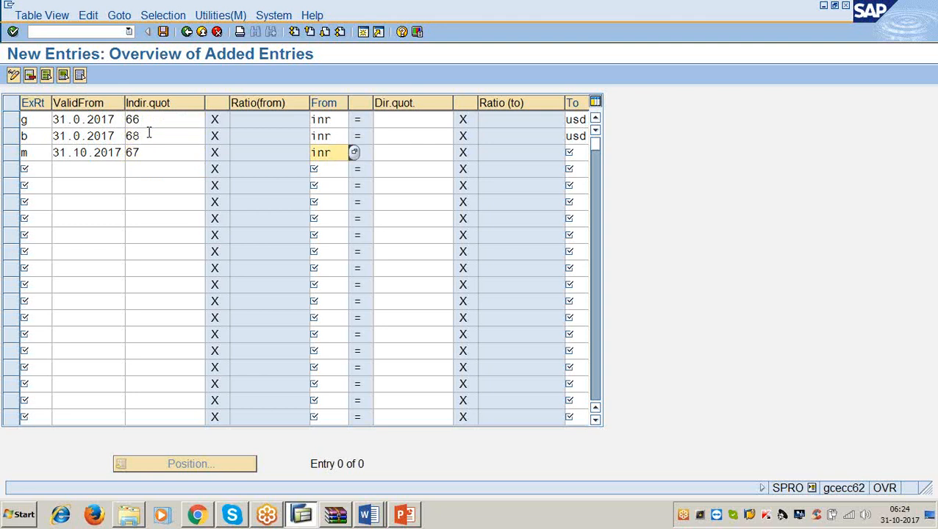
Correct the valid-from date of the type G exchange rate to 31.10.2017
left_click(73, 122)
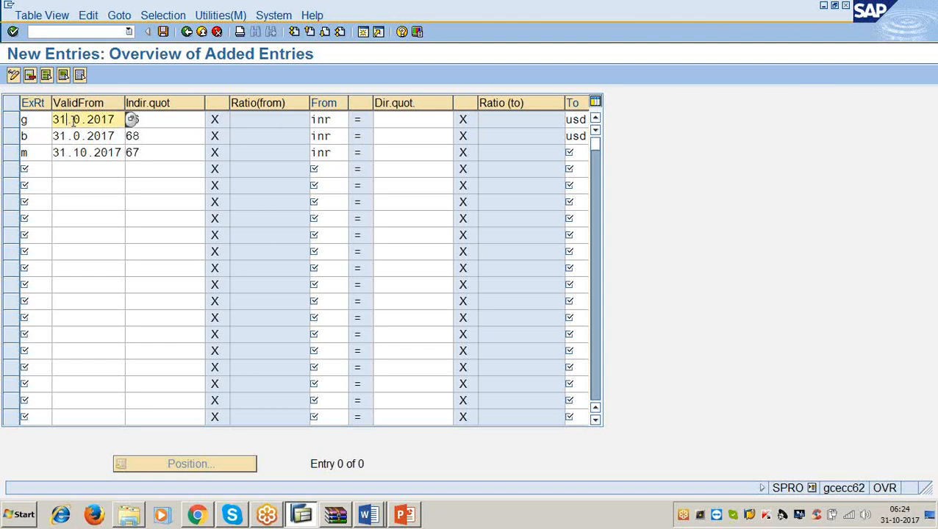
left_click(124, 120)
key("BackSpace")
key("BackSpace")
key("BackSpace")
key("BackSpace")
key("BackSpace")
key("BackSpace")
type("10.2017")
Correct the valid-from date of the type B exchange rate to 31.10.2017
left_click(120, 133)
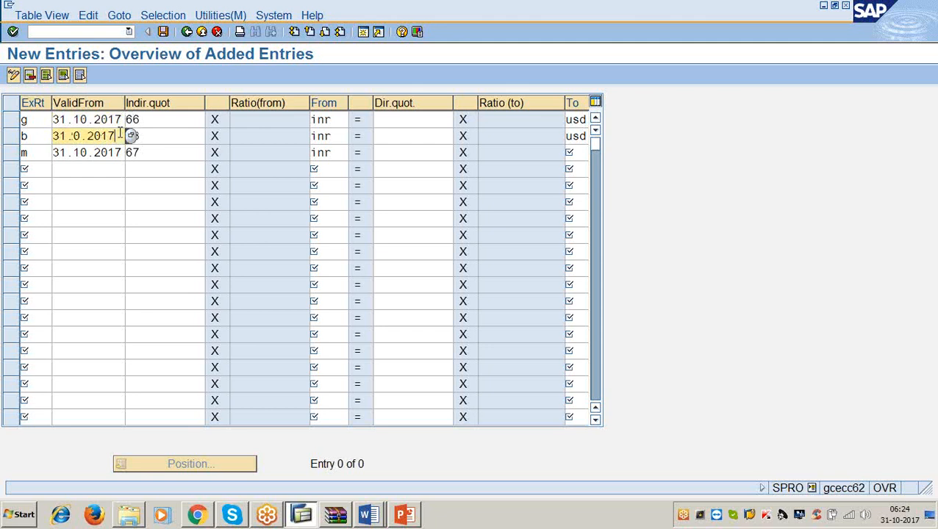
key("BackSpace")
key("BackSpace")
key("BackSpace")
key("BackSpace")
key("BackSpace")
key("BackSpace")
type("10.2017")
Set the type M entry's target currency to USD and save the exchange rates under customizing request ECCK900053
left_click(337, 151)
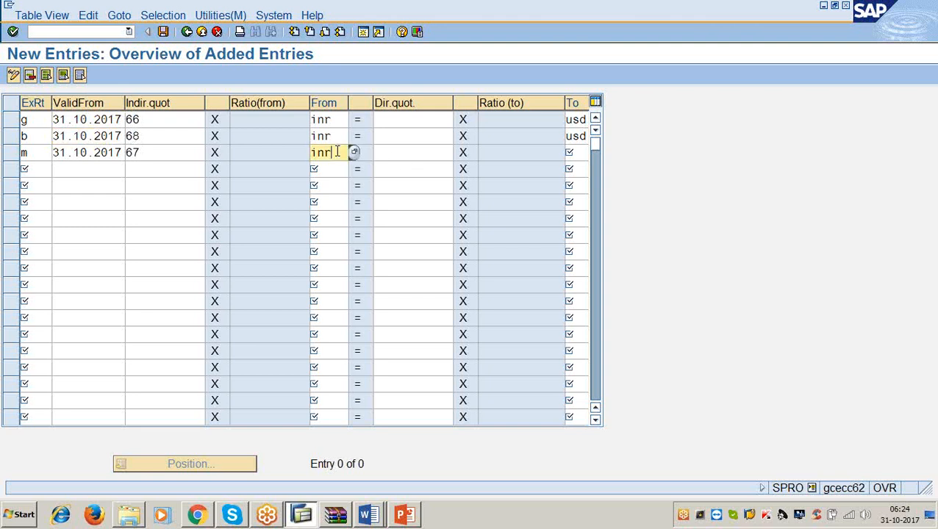
key("Tab")
type("usd")
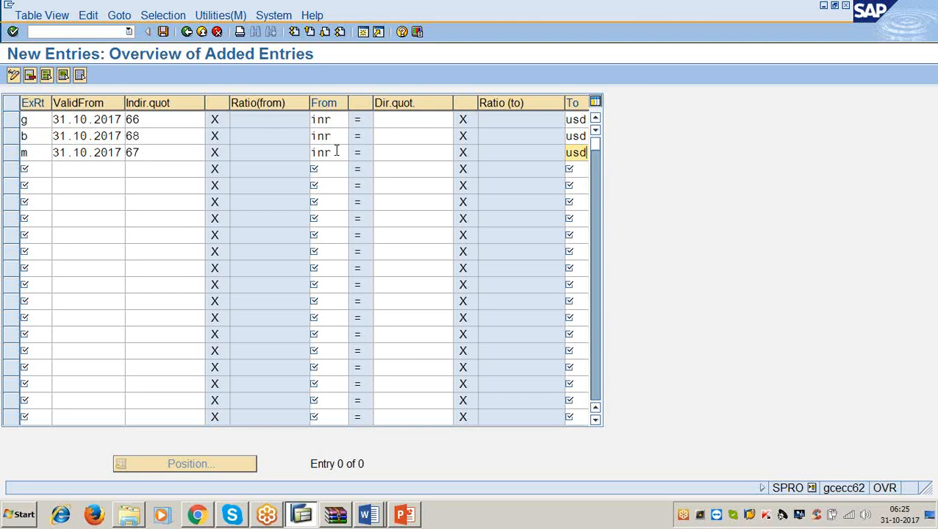
left_click(163, 32)
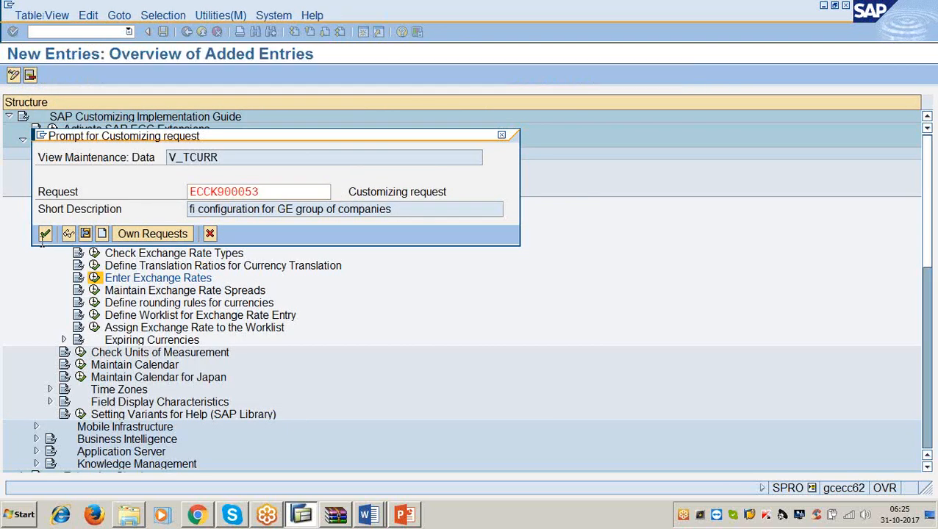
left_click(44, 234)
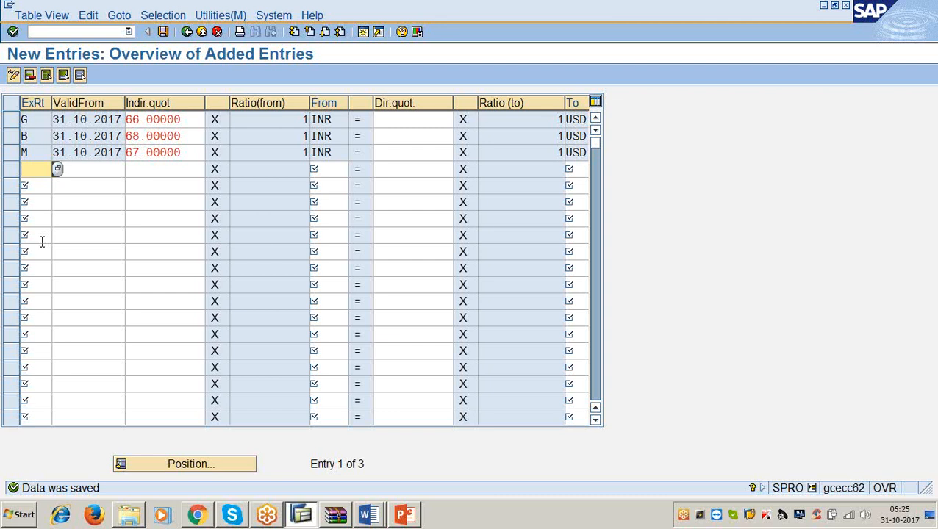
Review the exchange rate types, quotations and target currency in the saved type G and B entries
left_click(44, 121)
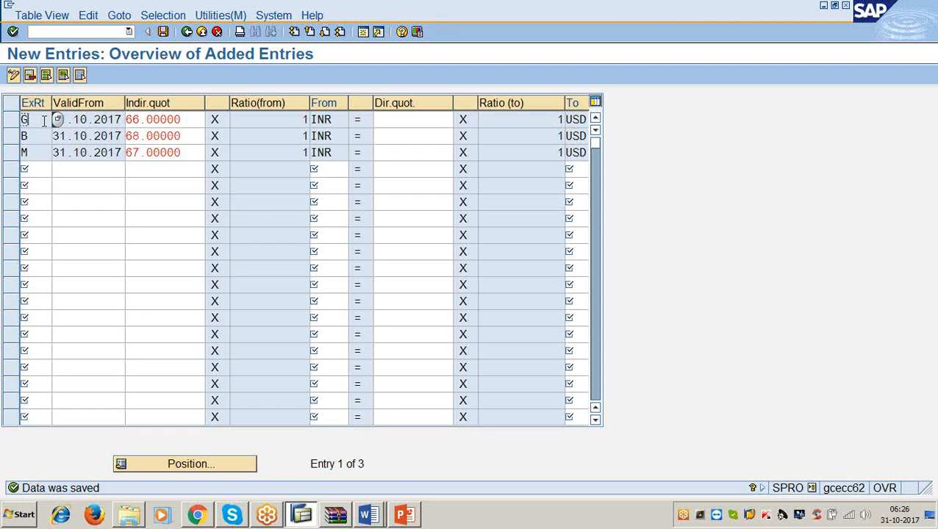
left_click(414, 120)
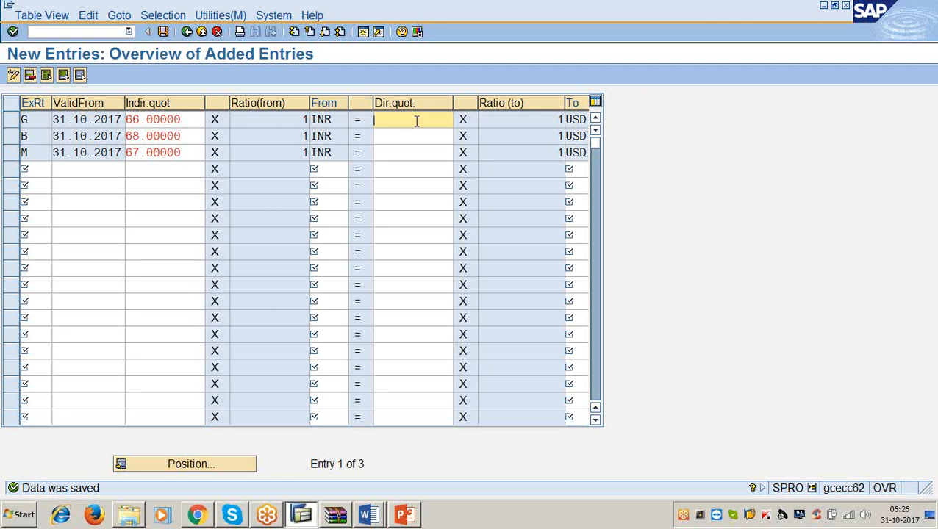
left_click(579, 120)
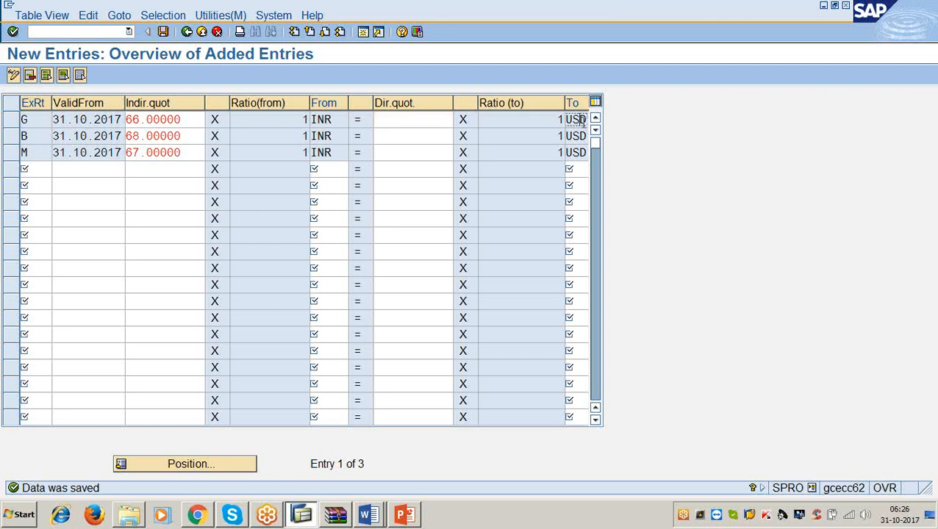
left_click(35, 135)
key("Tab")
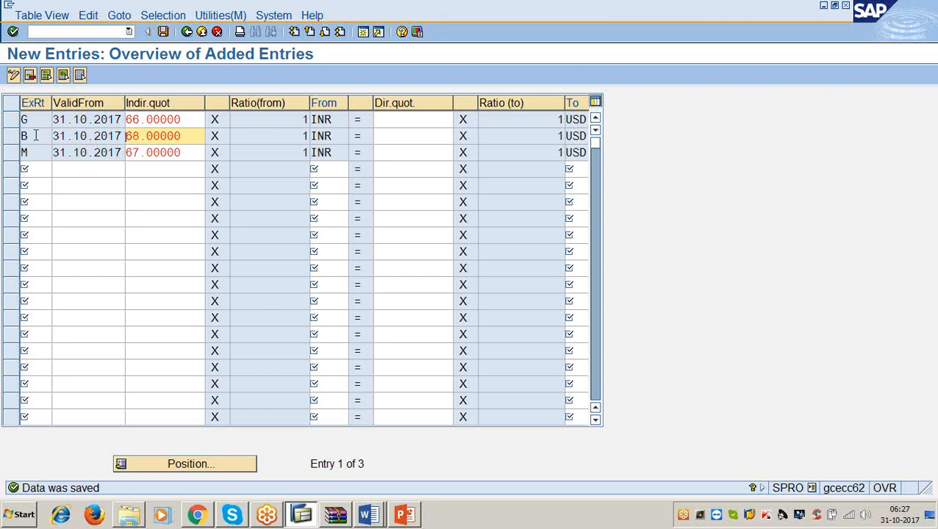
left_click(186, 119)
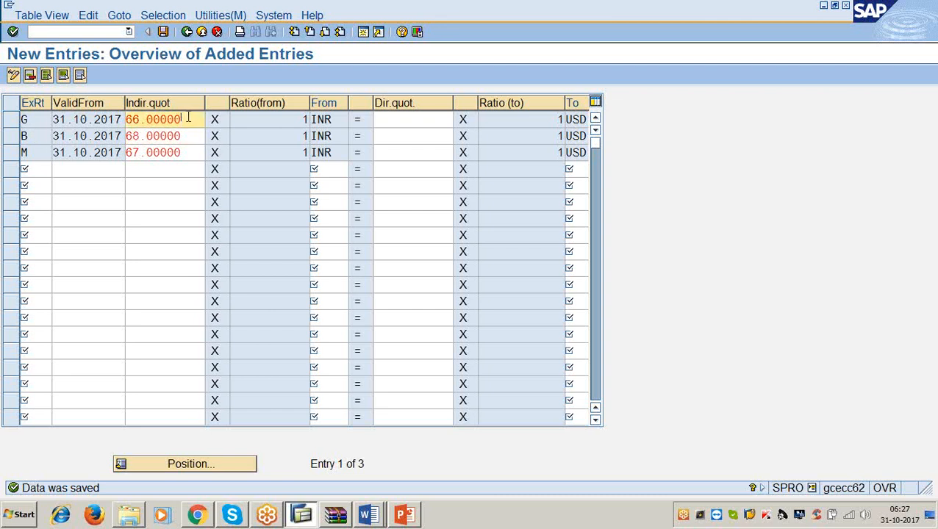
Switch to the General Ledger Accounting notes in Word and highlight the introduction to foreign exchange quotations
left_click(420, 122)
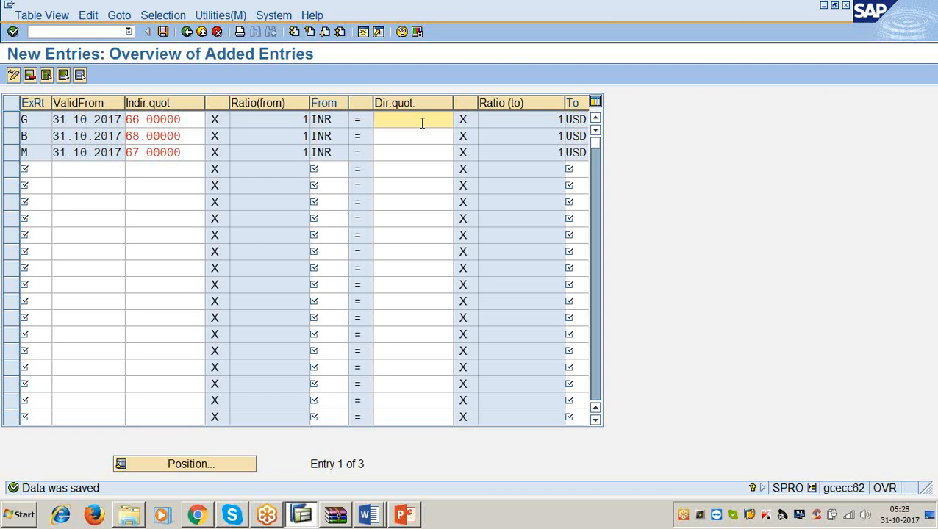
left_click(824, 6)
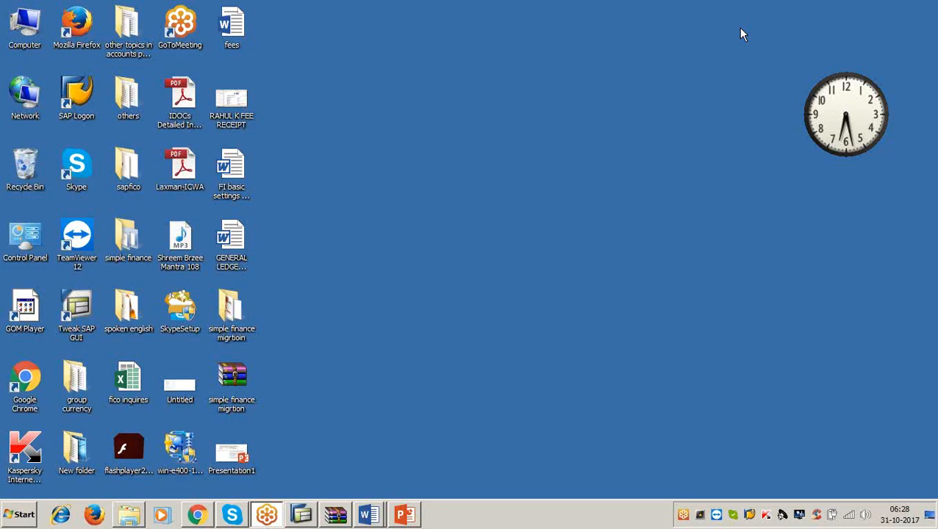
mouse_move(363, 500)
left_click(353, 482)
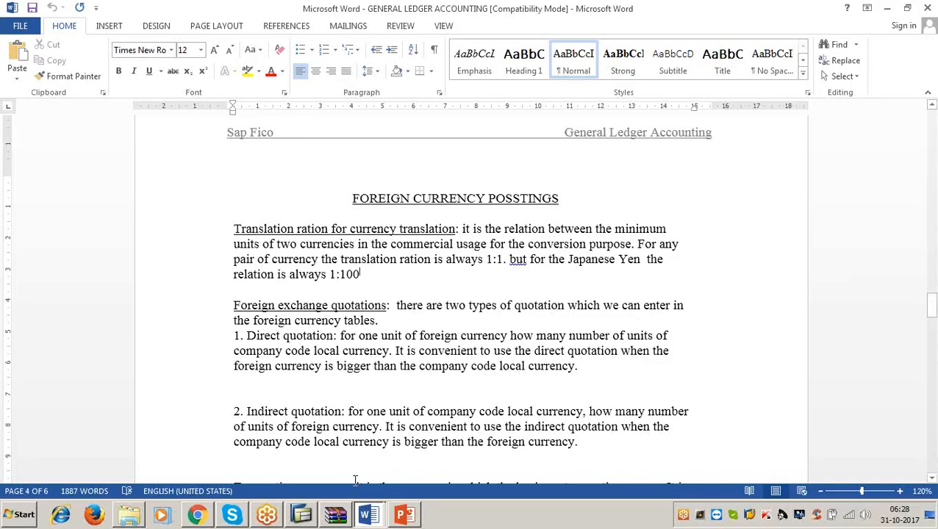
scroll(306, 436, "down", 3)
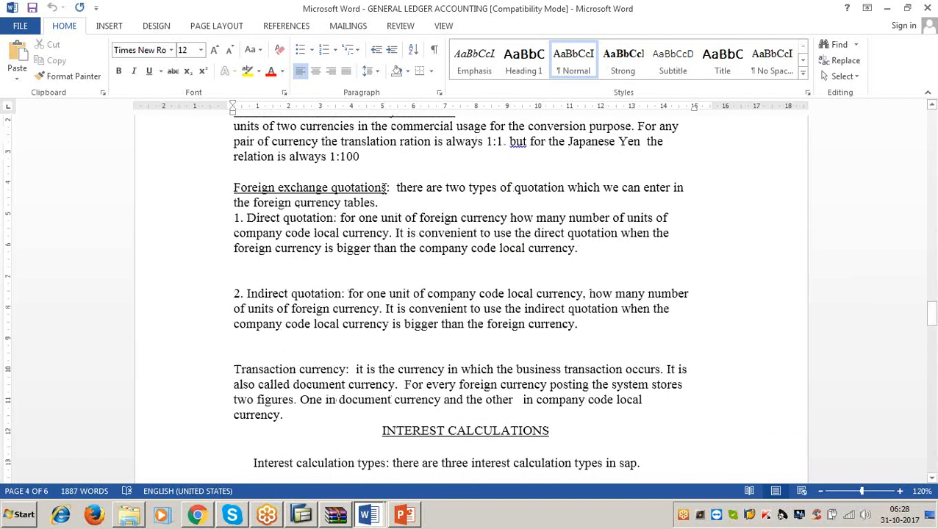
left_click(384, 187)
left_click_drag(397, 187, 674, 203)
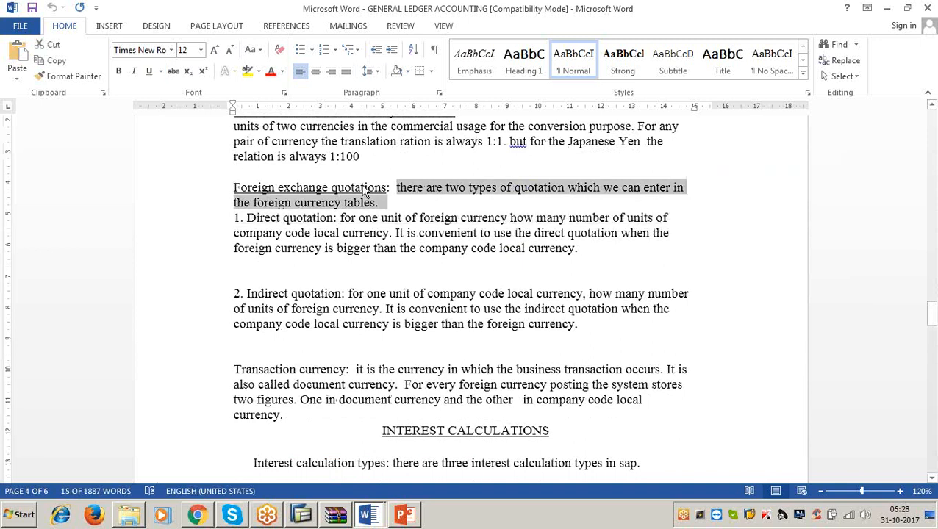
Review the direct quotation definition in the notes, highlighting its unit wording and the condition for using it
left_click(333, 218)
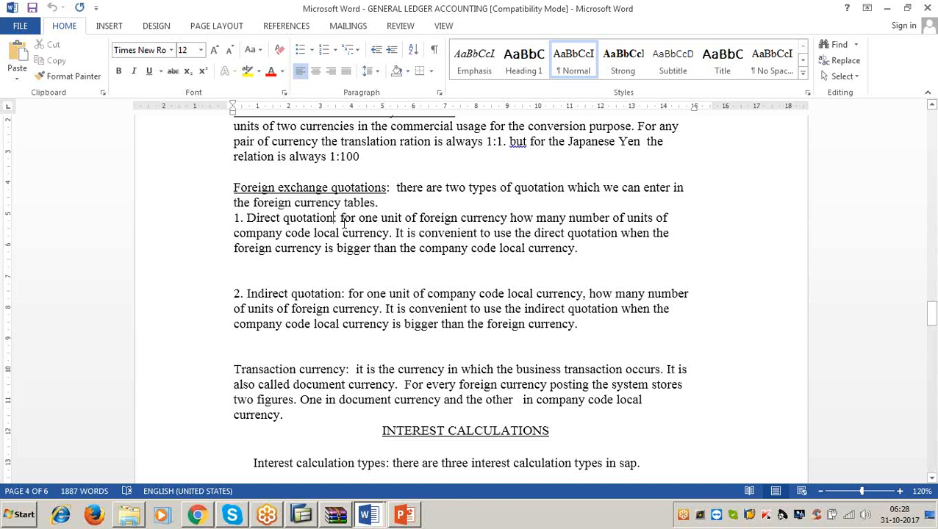
left_click_drag(339, 217, 505, 223)
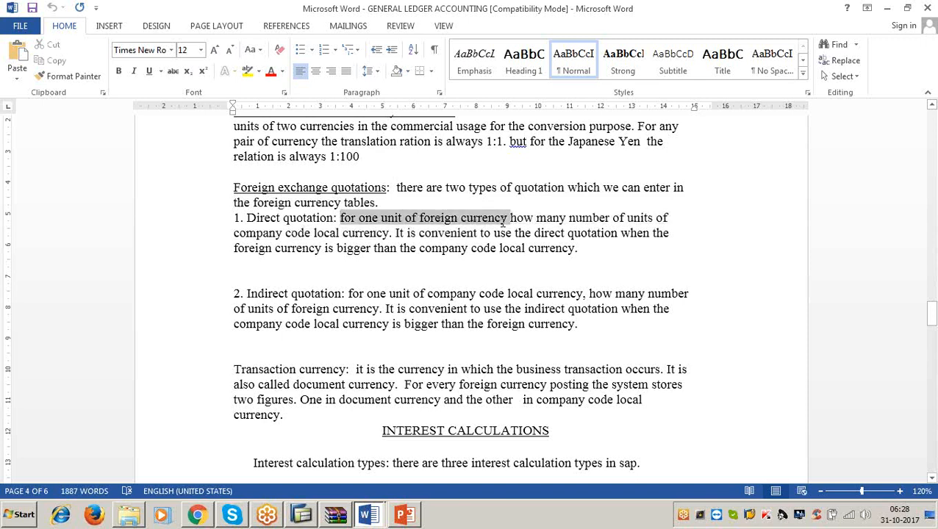
left_click_drag(503, 223, 667, 221)
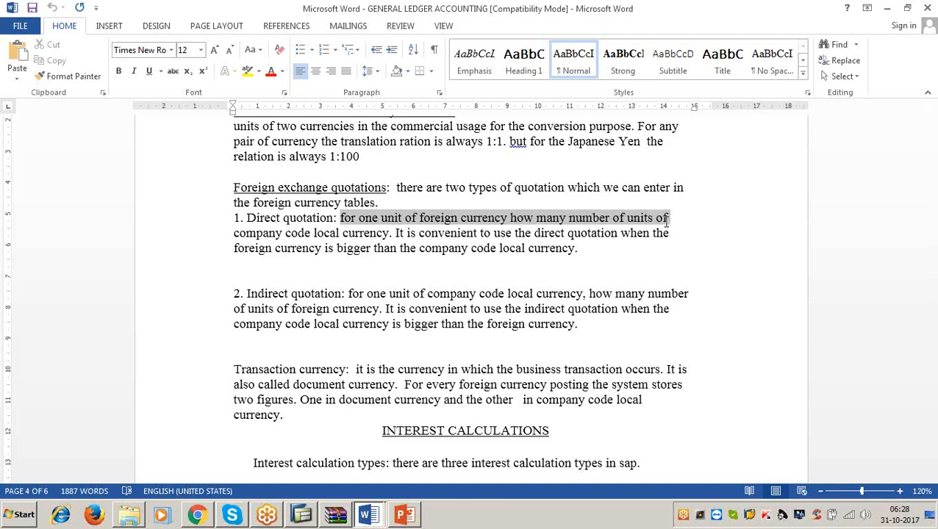
left_click(394, 233)
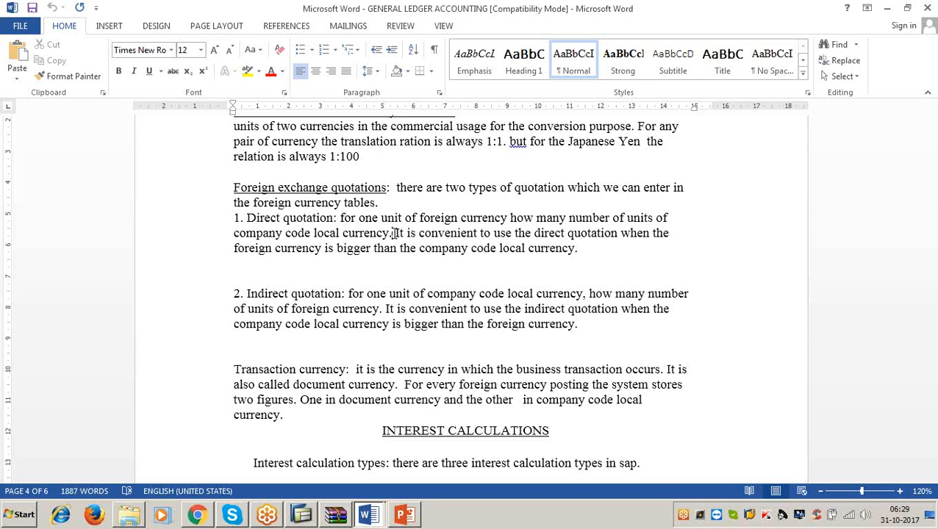
left_click_drag(405, 218, 494, 227)
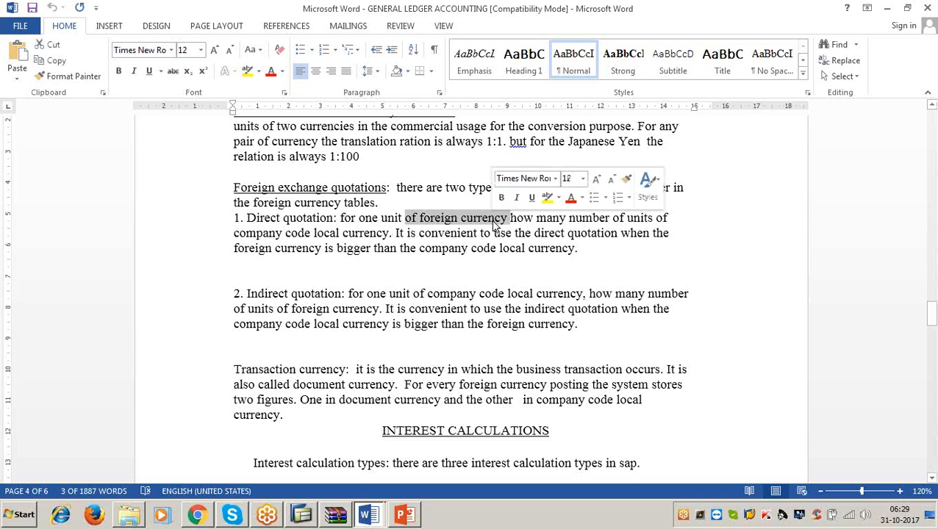
left_click(390, 232)
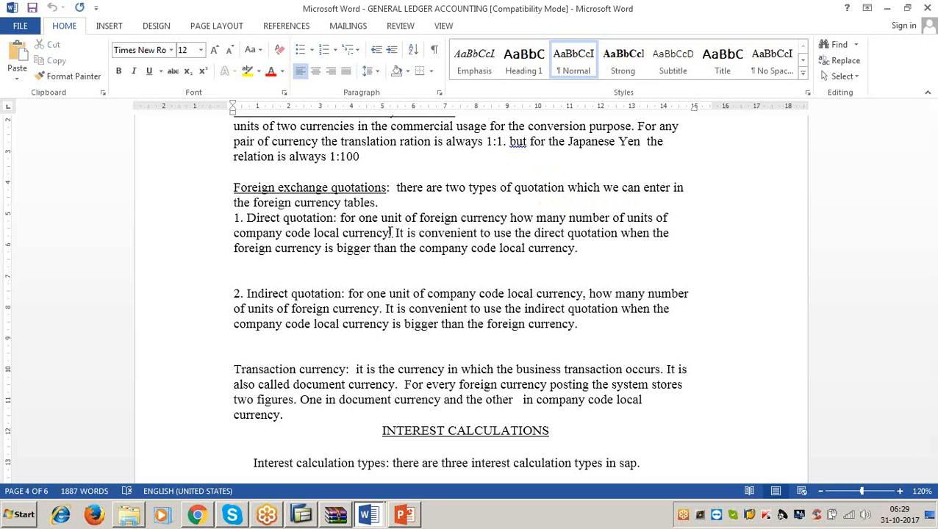
left_click_drag(395, 233, 667, 233)
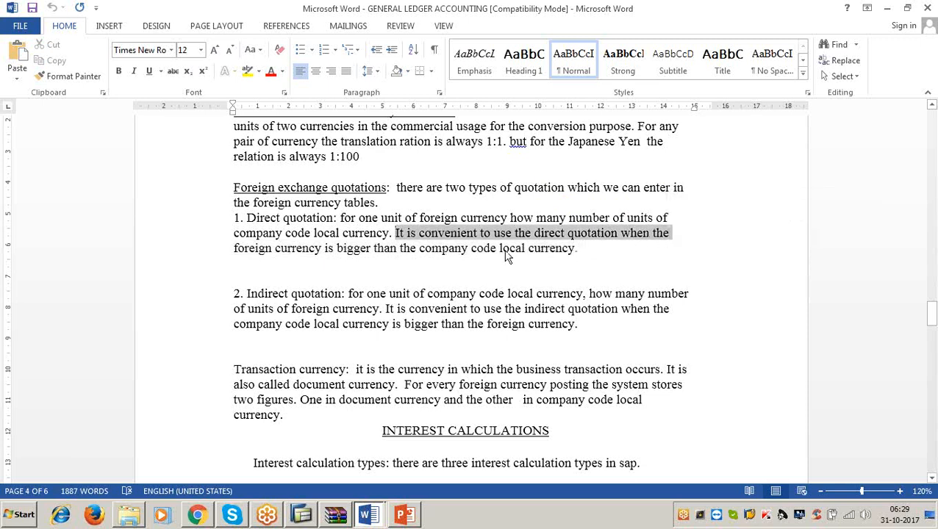
left_click_drag(339, 248, 586, 255)
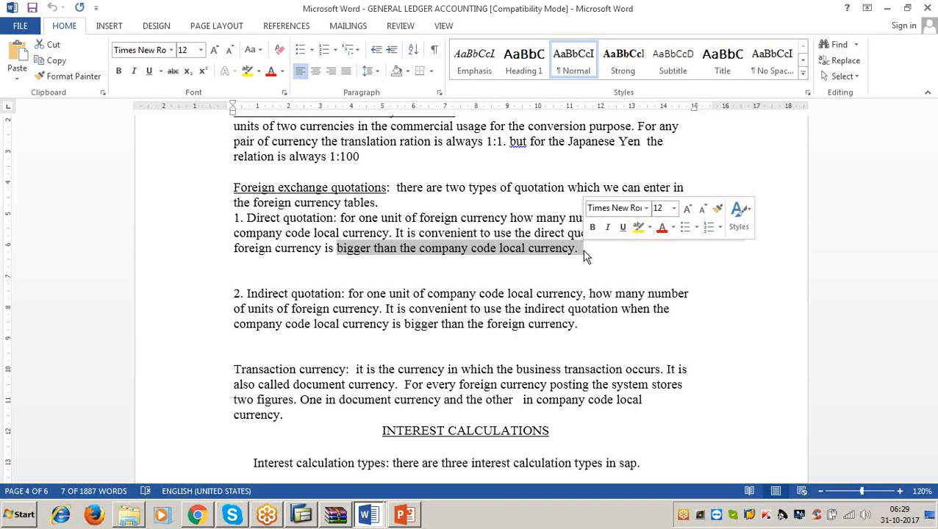
Review the indirect quotation definition in the notes, highlighting its unit wording and the condition for using it
left_click(343, 295)
left_click_drag(349, 295, 697, 301)
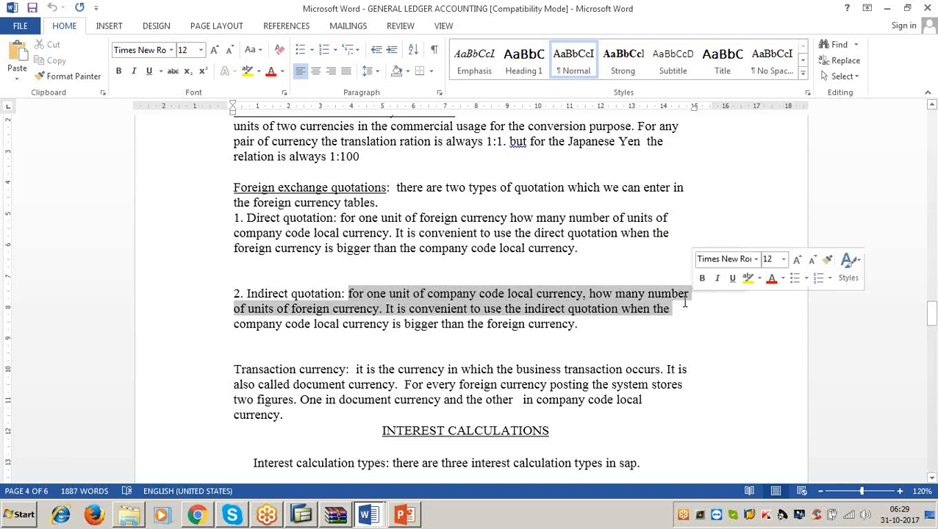
left_click(371, 270)
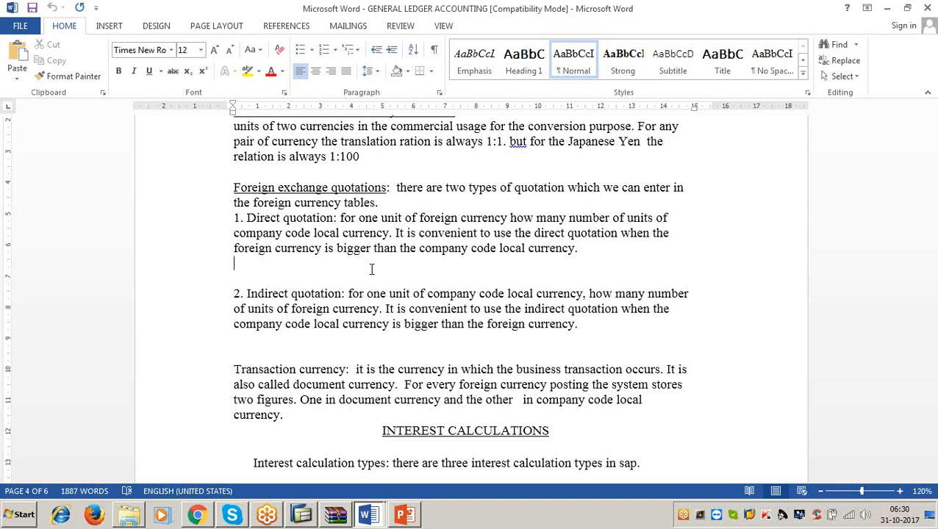
left_click(371, 268)
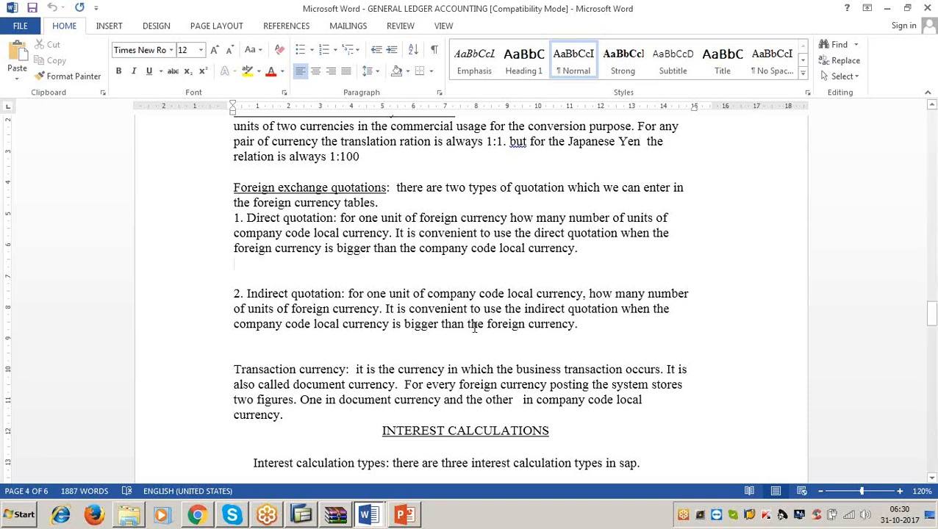
left_click_drag(285, 324, 579, 336)
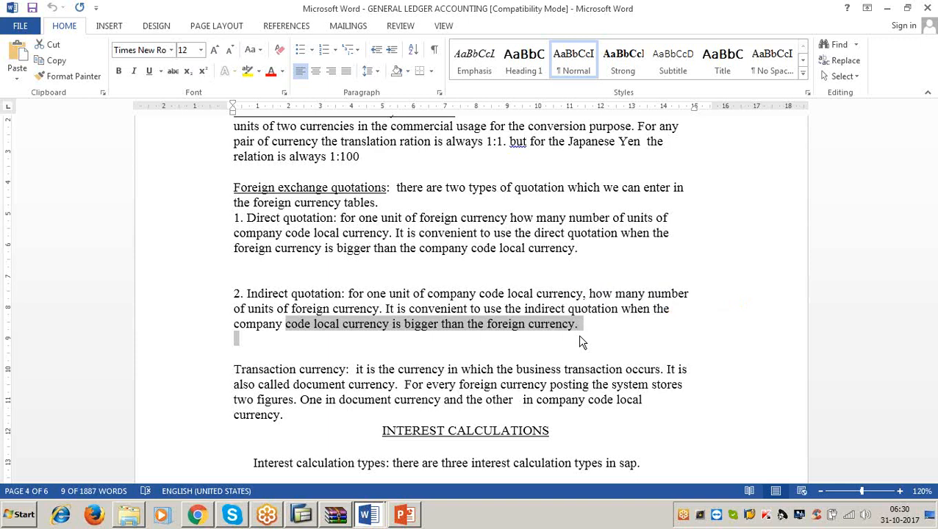
left_click(497, 340)
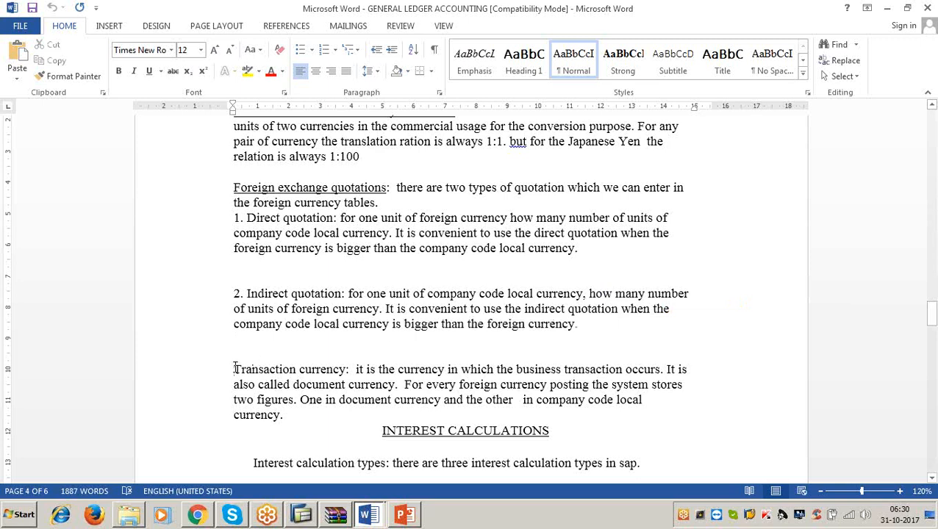
Review the transaction currency paragraph, highlighting its definition and the two figures stored for every foreign currency posting
left_click_drag(235, 369, 346, 371)
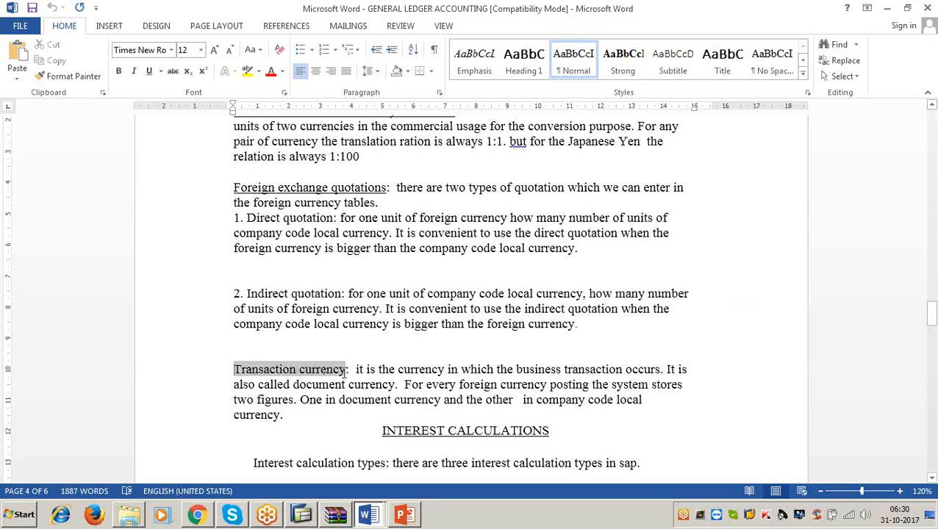
left_click(288, 338)
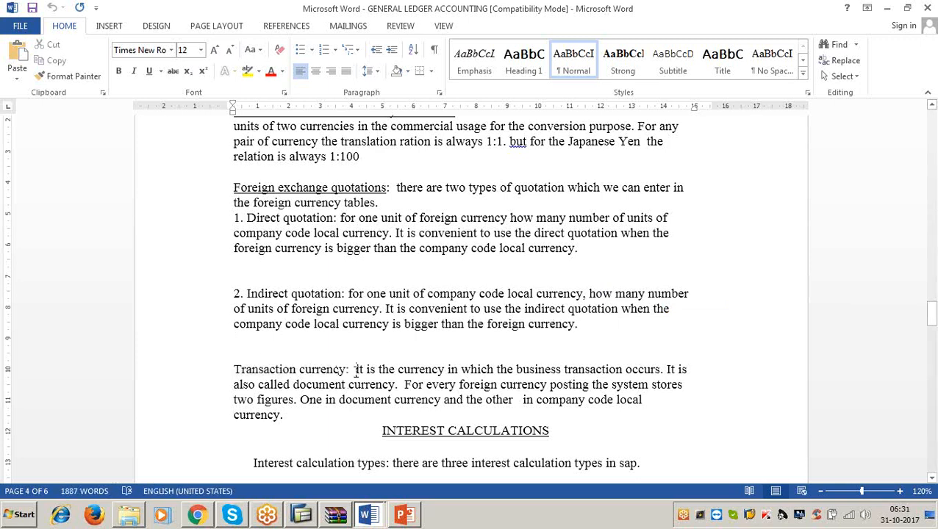
left_click_drag(355, 369, 690, 369)
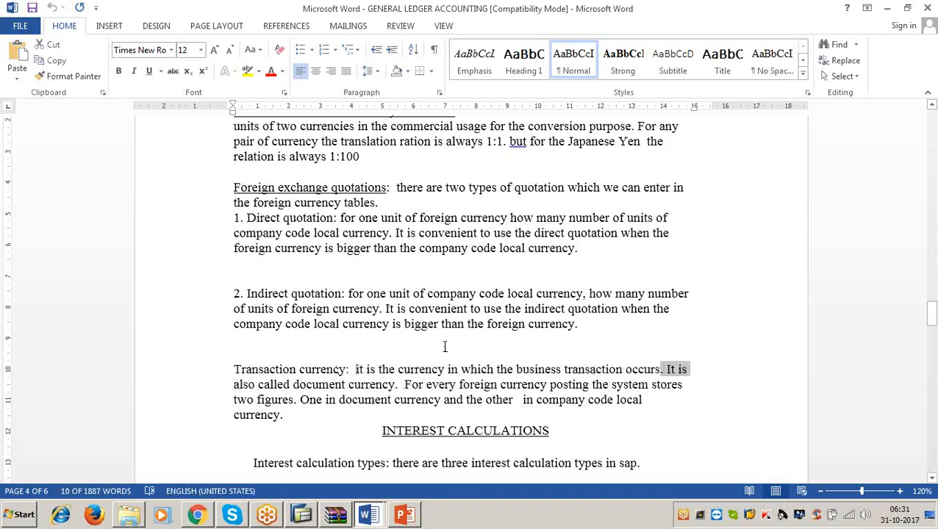
left_click(396, 384)
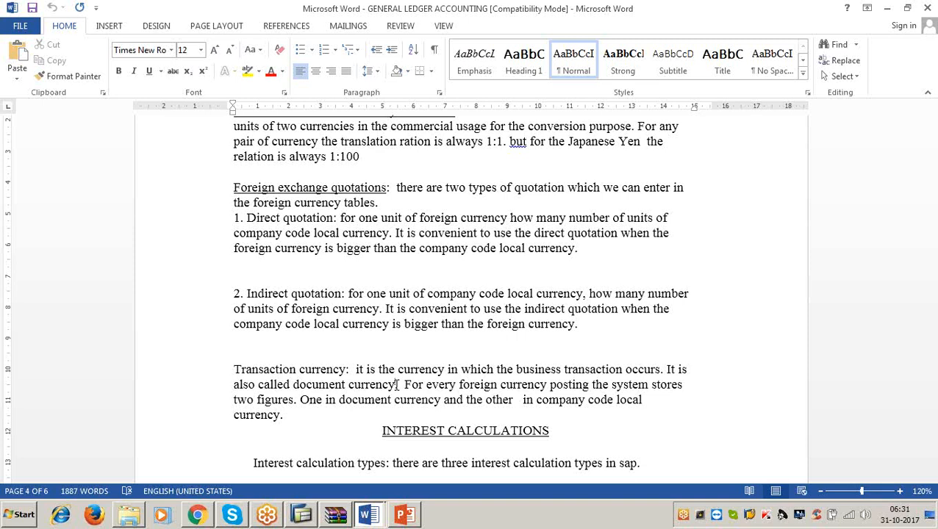
left_click_drag(397, 384, 675, 385)
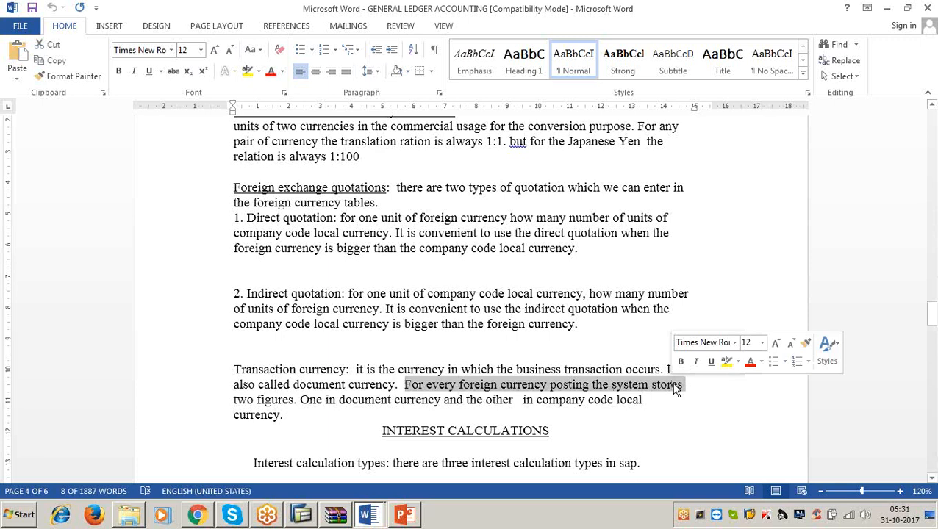
left_click(299, 400)
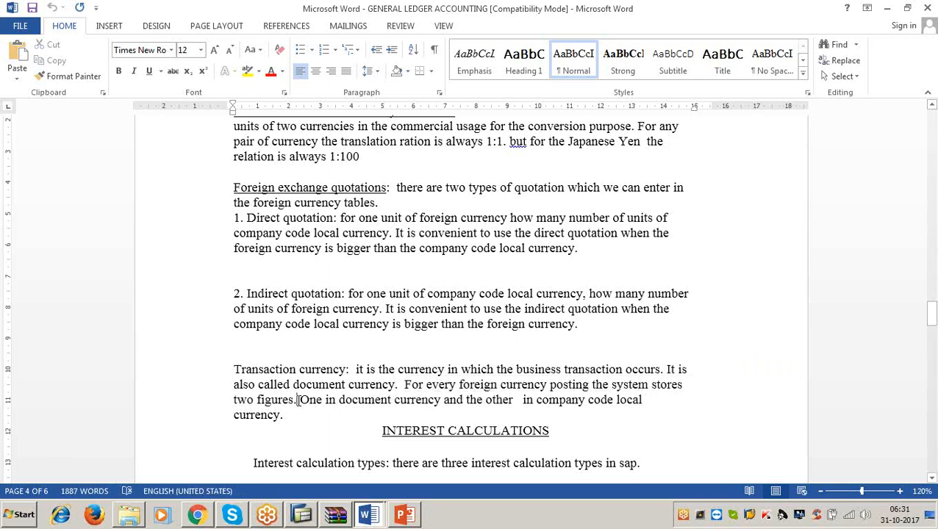
left_click_drag(298, 400, 638, 409)
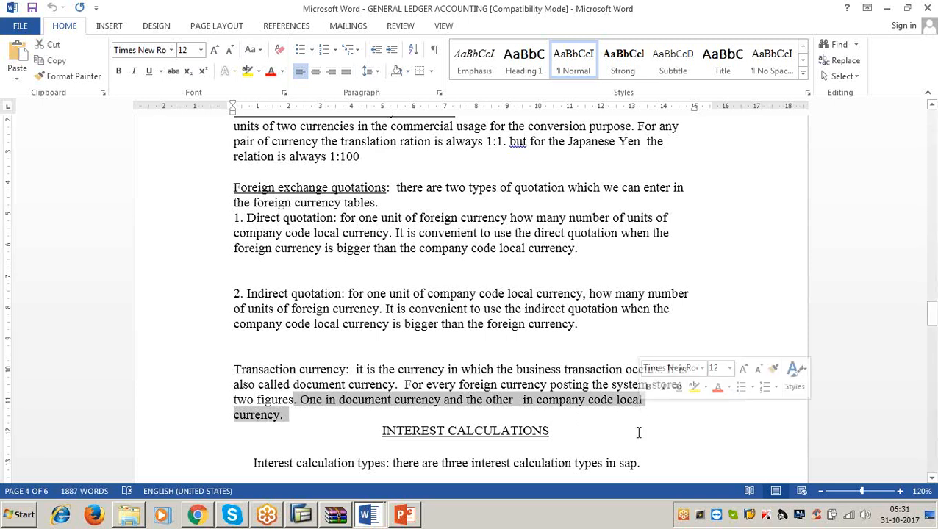
left_click(637, 435)
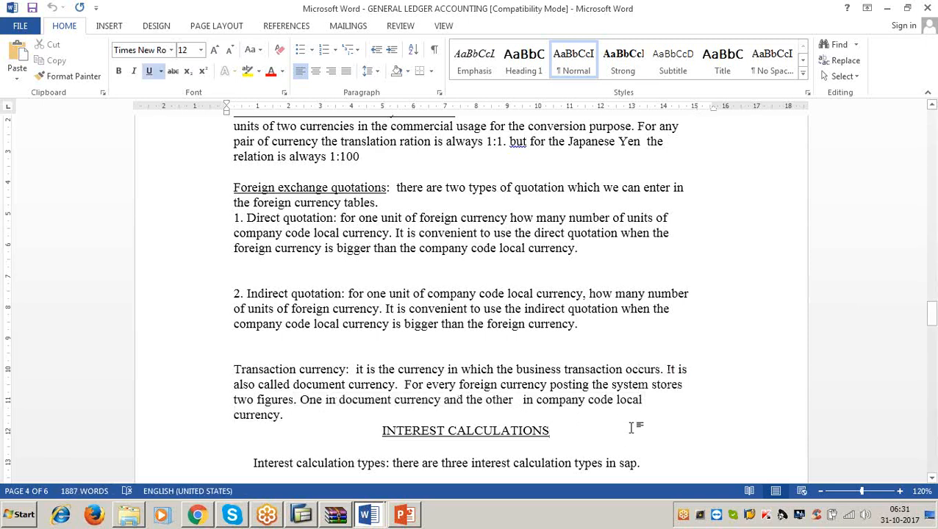
Minimize the notes, check the exchange rate entries in SAP, and minimize the SAP window
left_click(923, 5)
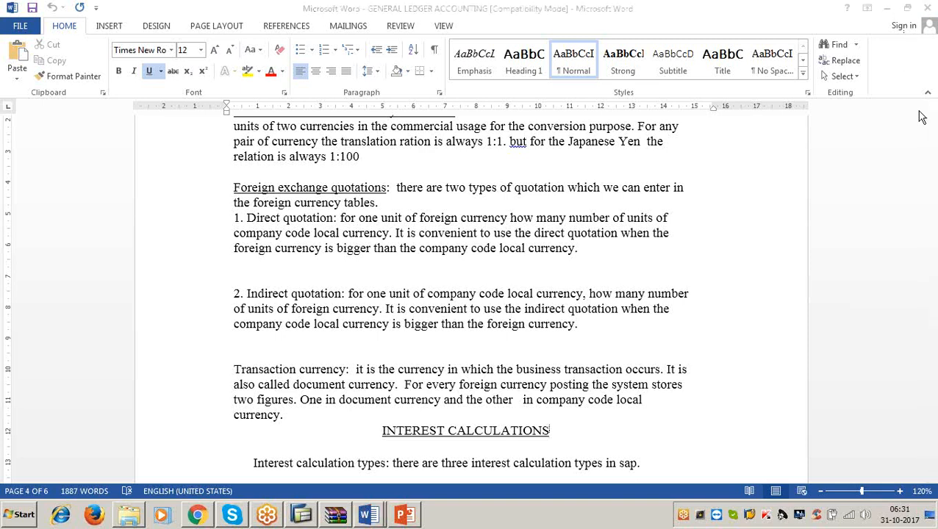
left_click(887, 8)
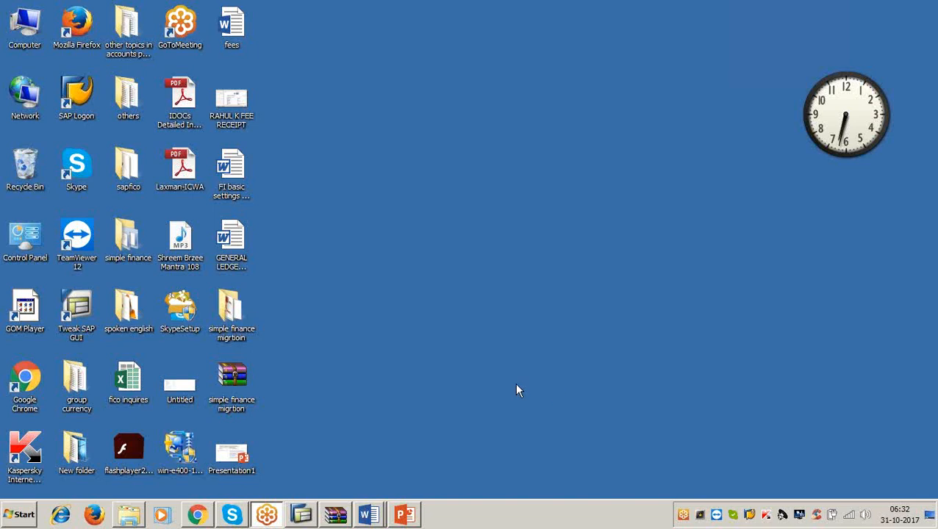
left_click(301, 514)
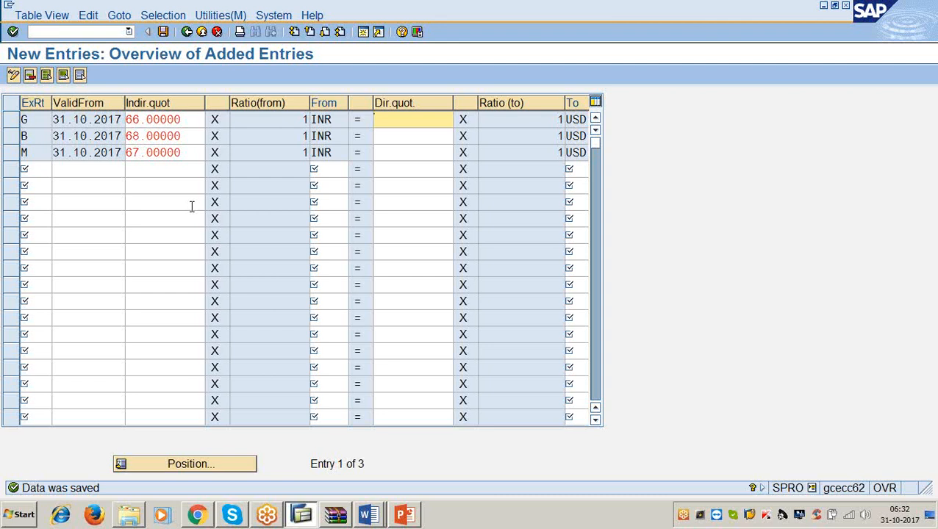
left_click(825, 7)
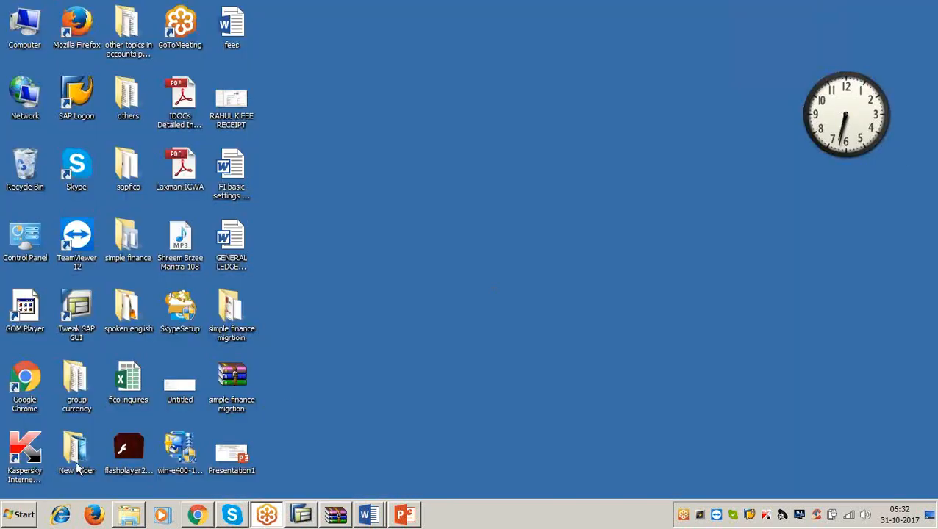
Create a blank document in Word 2013 and maximize its window
left_click(6, 514)
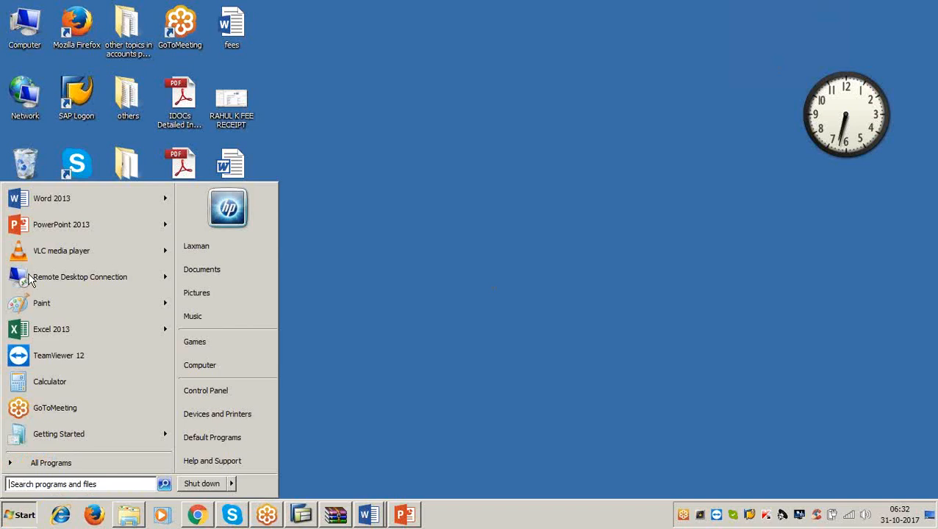
left_click(52, 198)
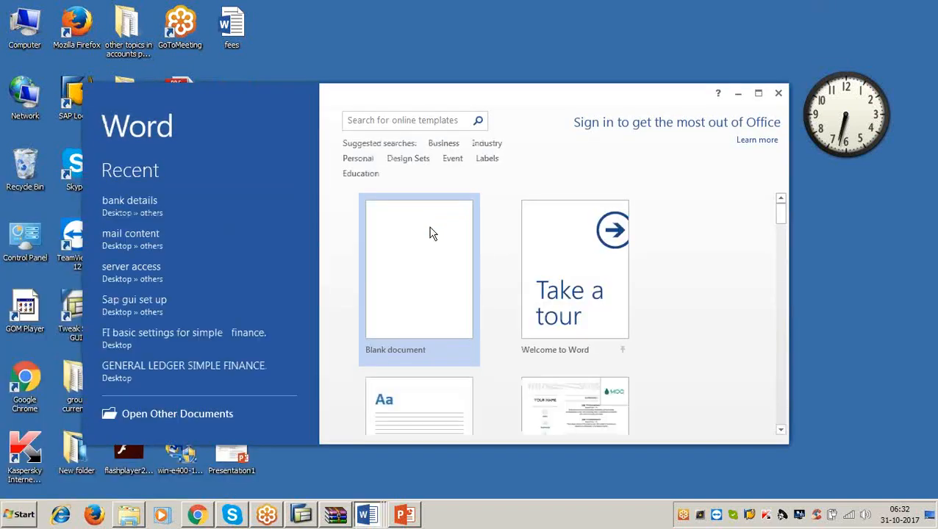
left_click(431, 232)
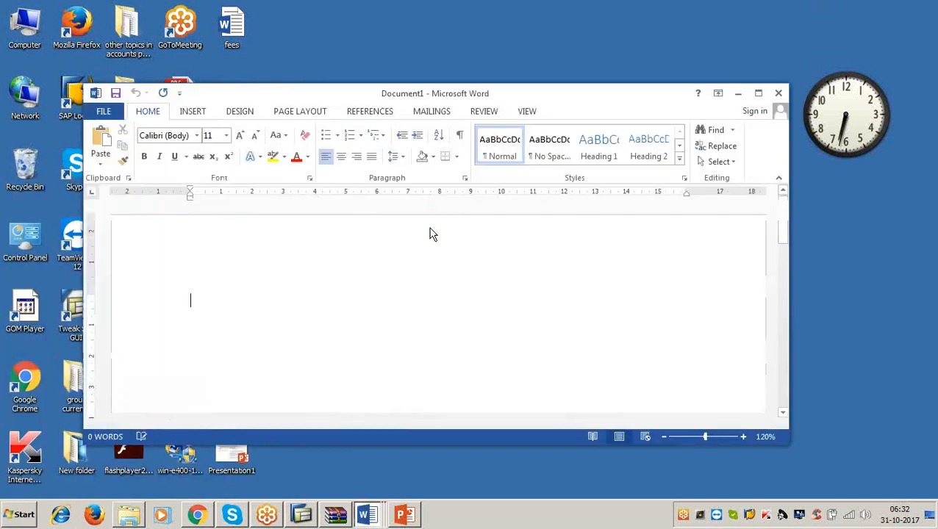
left_click(757, 94)
left_click(200, 49)
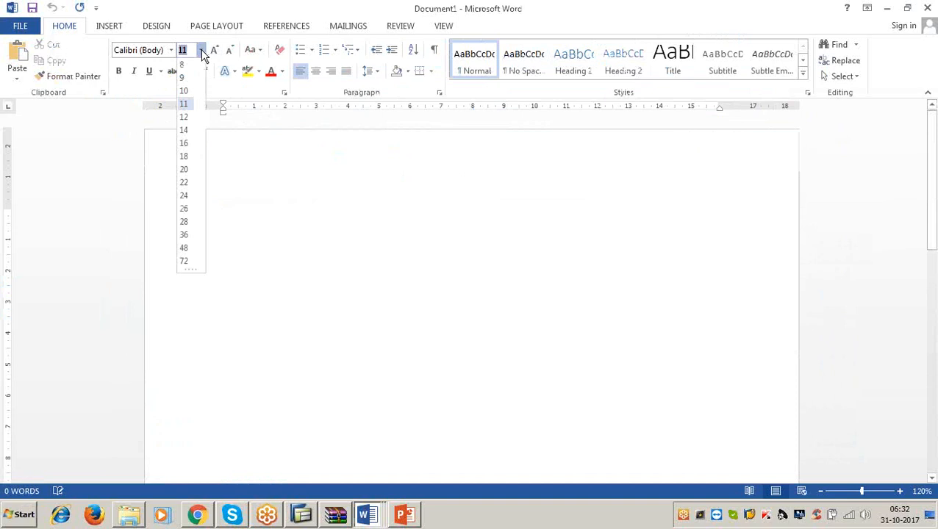
left_click(183, 200)
type("www")
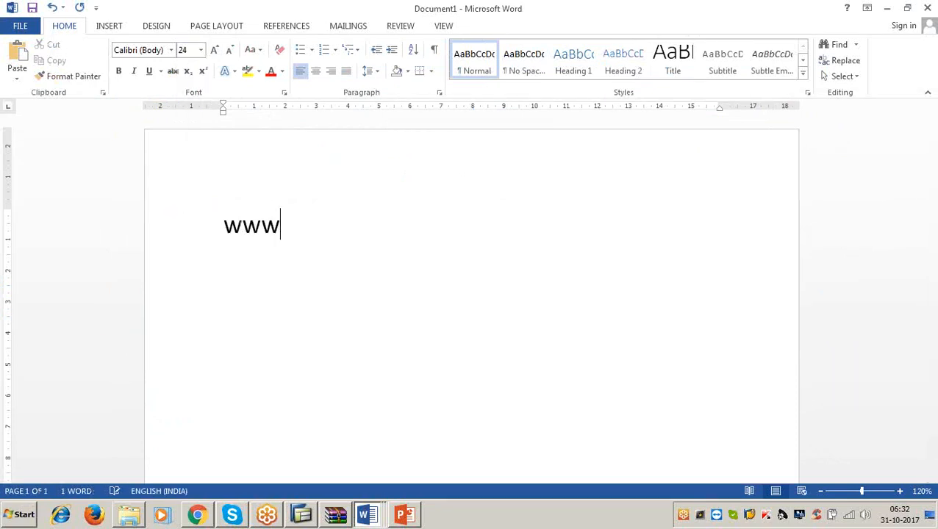
type(".moneycontr")
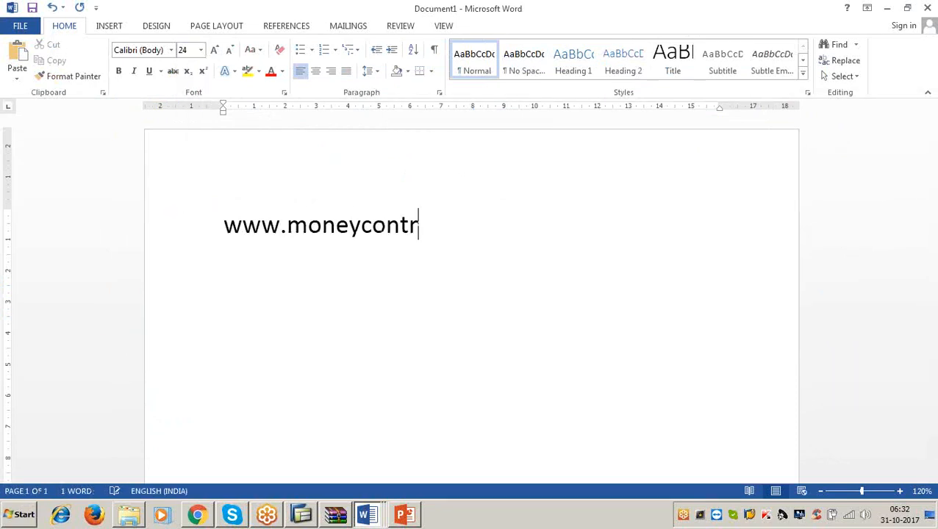
type("ol.com")
key("Return")
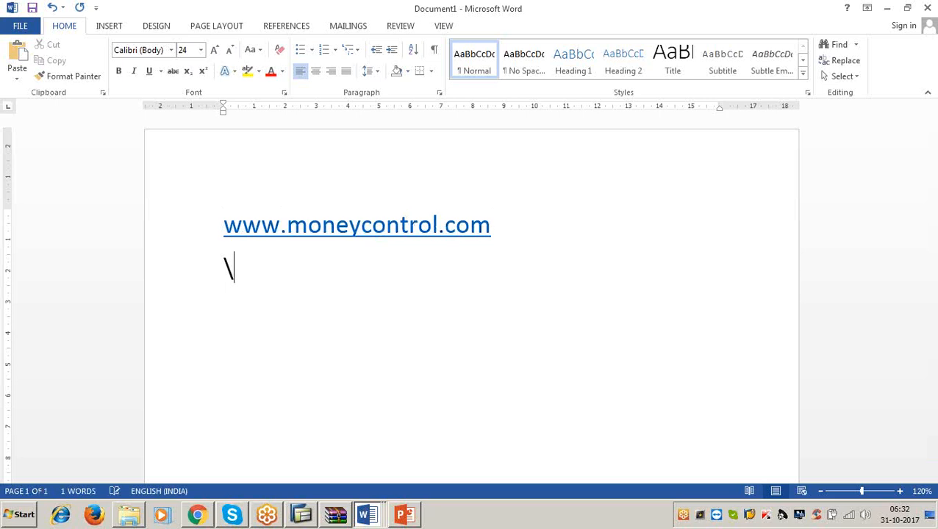
type("ww")
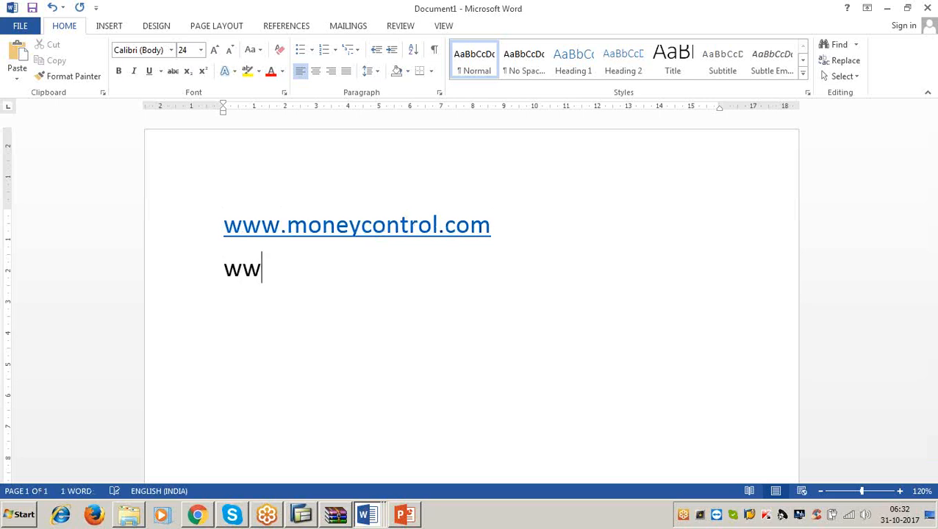
type("w.xe.com")
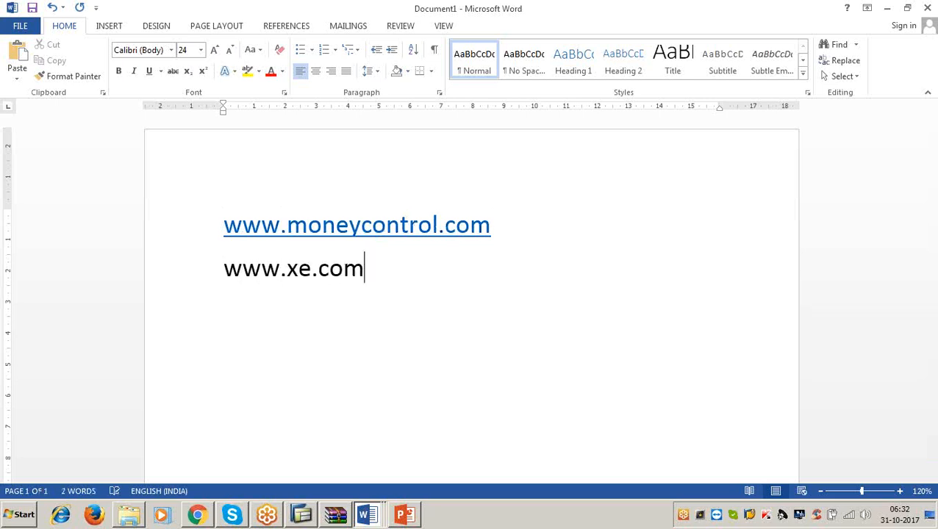
key("Return")
type("www/")
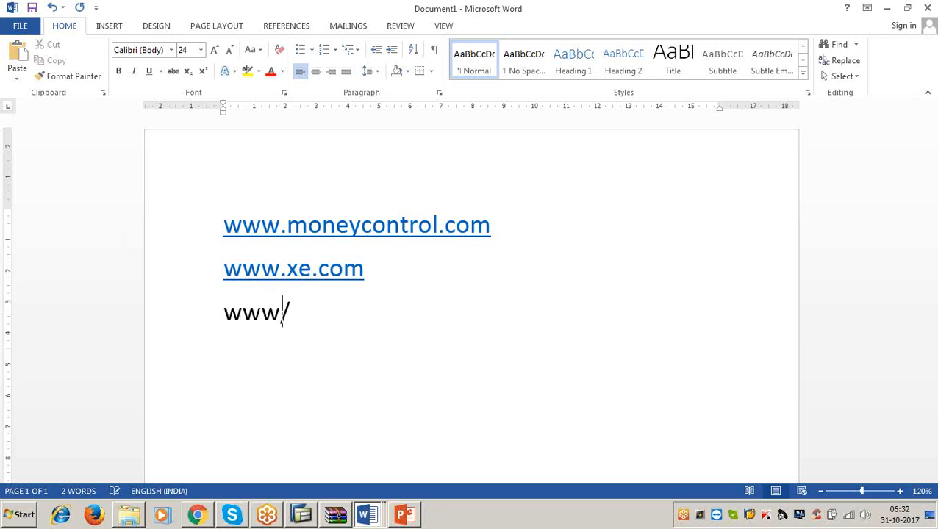
key("BackSpace")
type(".ifo")
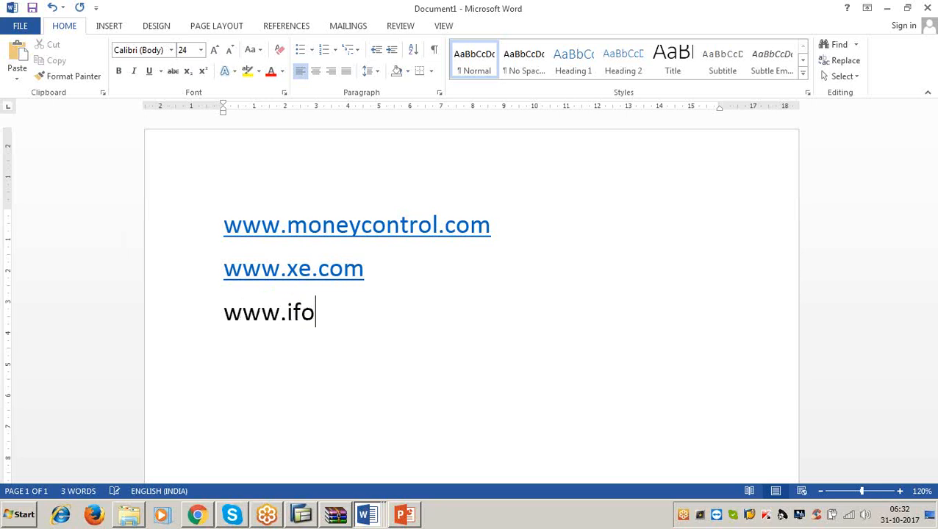
type("rex.com")
key("Return")
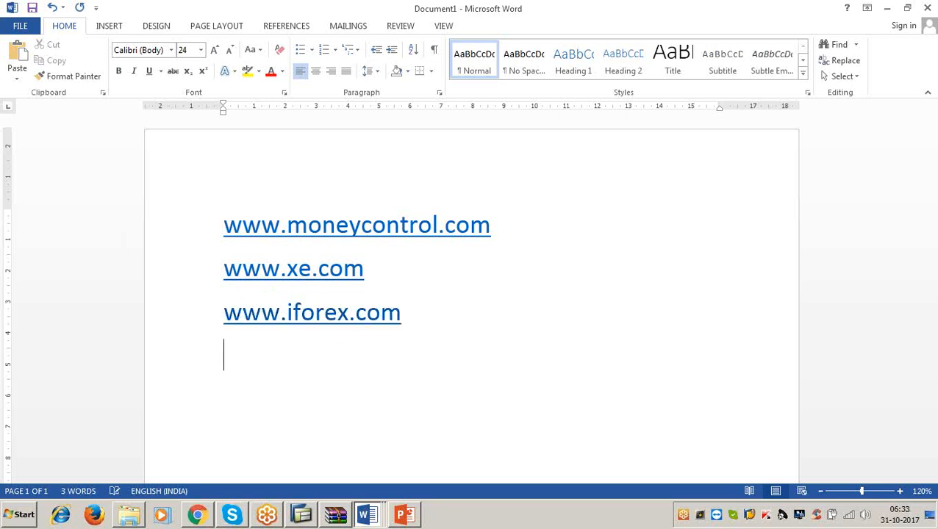
type("www.b")
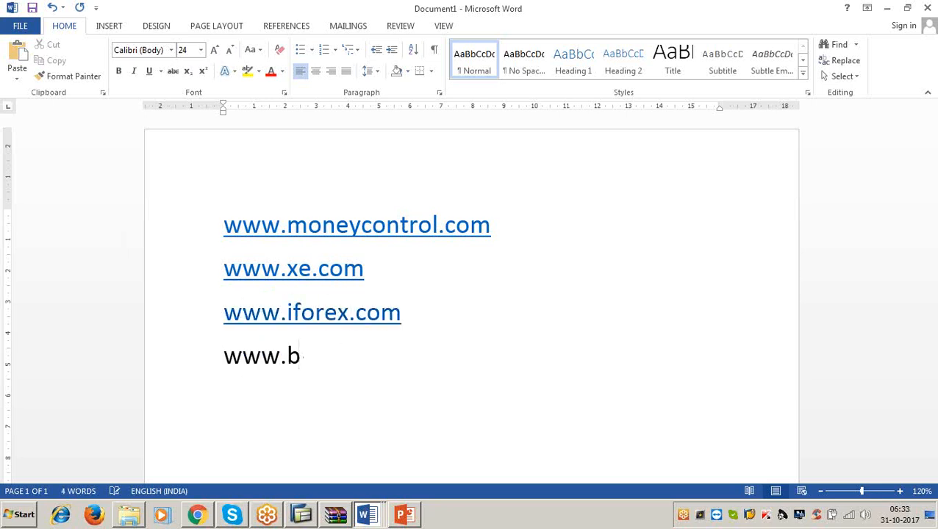
left_click(197, 225)
type("loomberg.c")
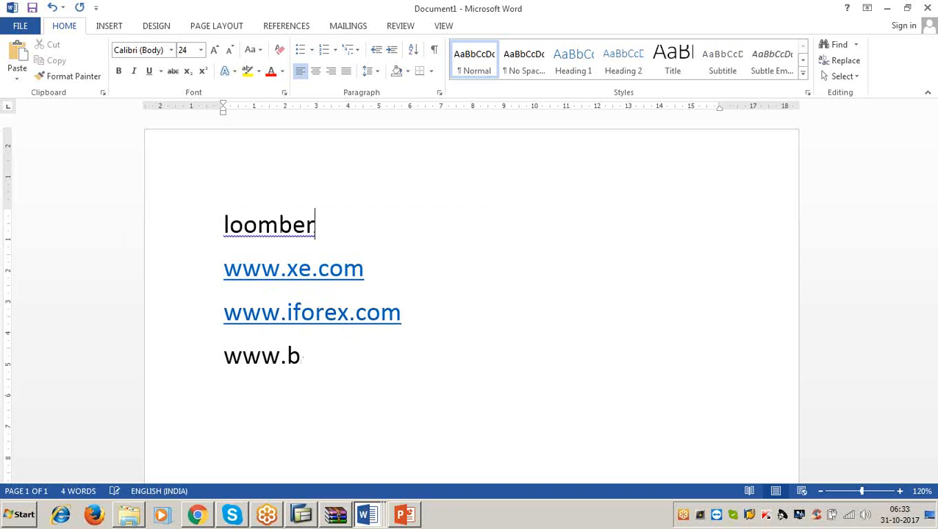
key("BackSpace")
key("BackSpace")
key("BackSpace")
key("BackSpace")
key("BackSpace")
key("BackSpace")
key("BackSpace")
key("BackSpace")
key("BackSpace")
key("BackSpace")
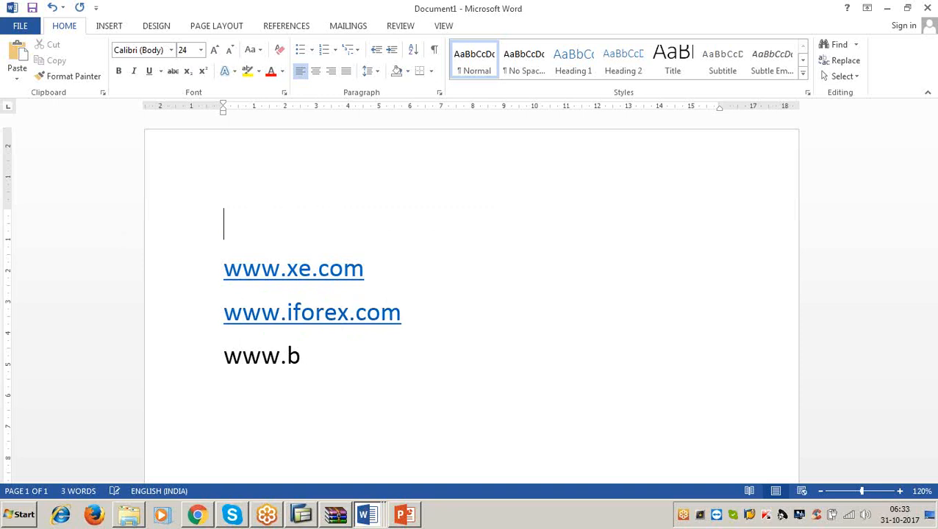
left_click(51, 8)
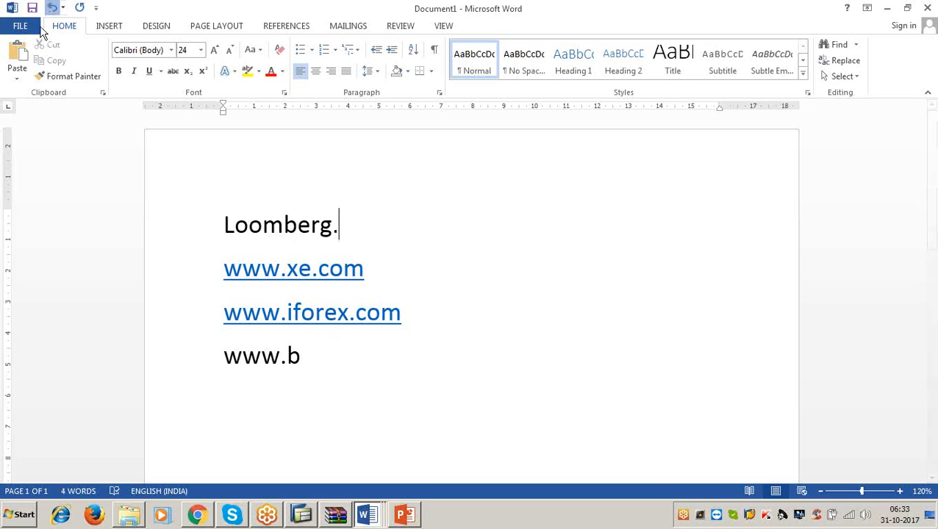
left_click(50, 7)
left_click(50, 8)
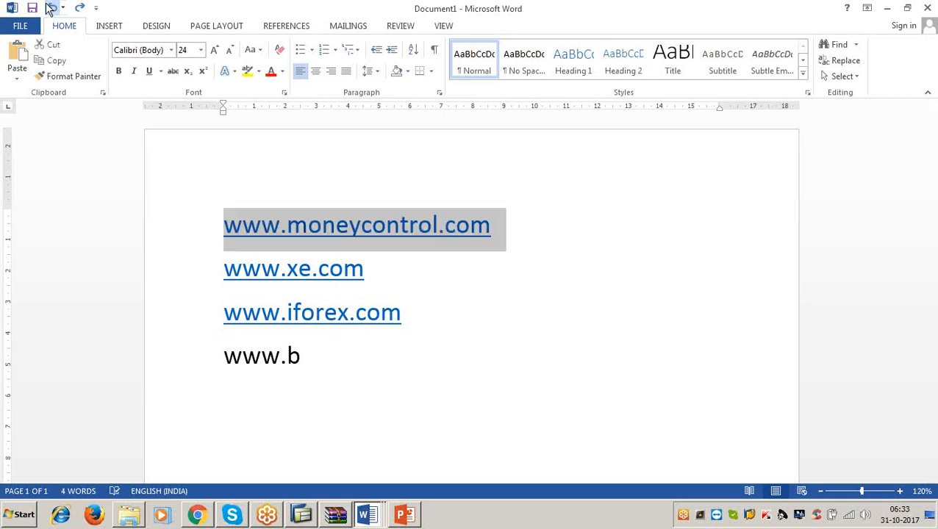
left_click(308, 360)
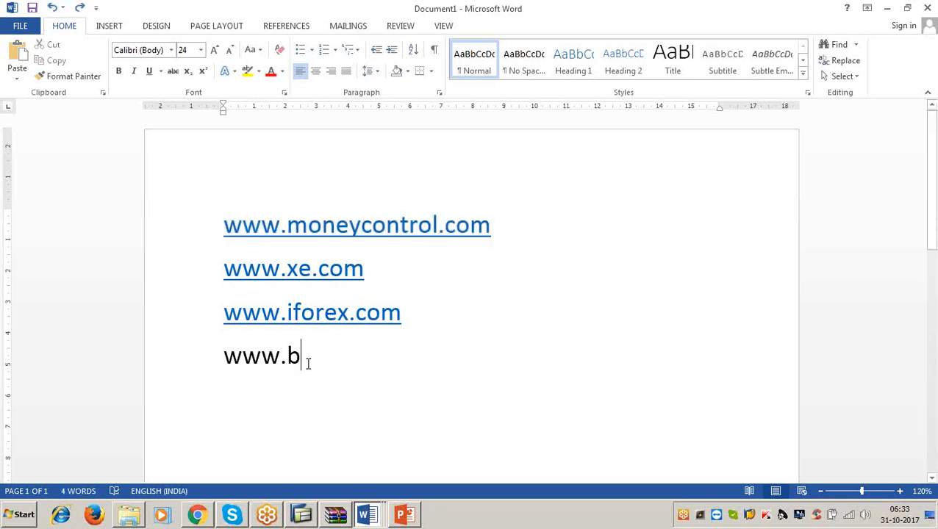
type("loomberg.com")
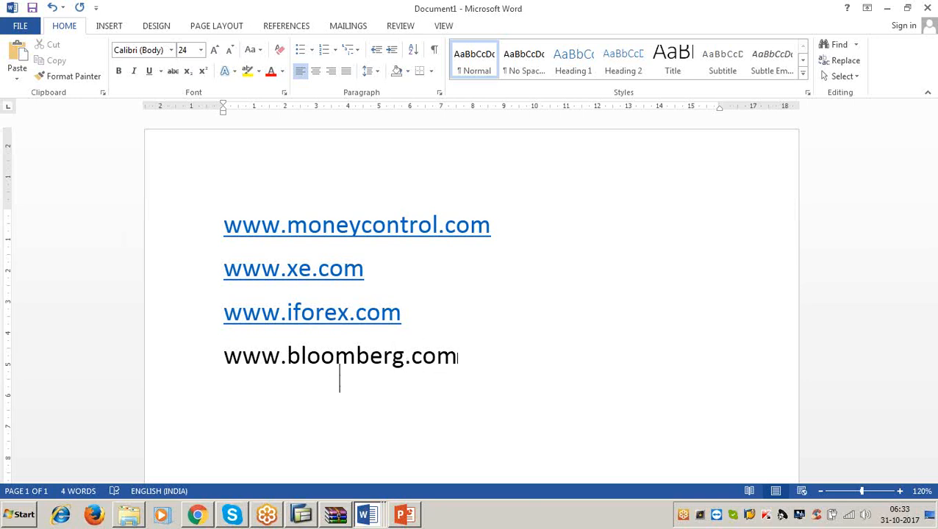
key("Return")
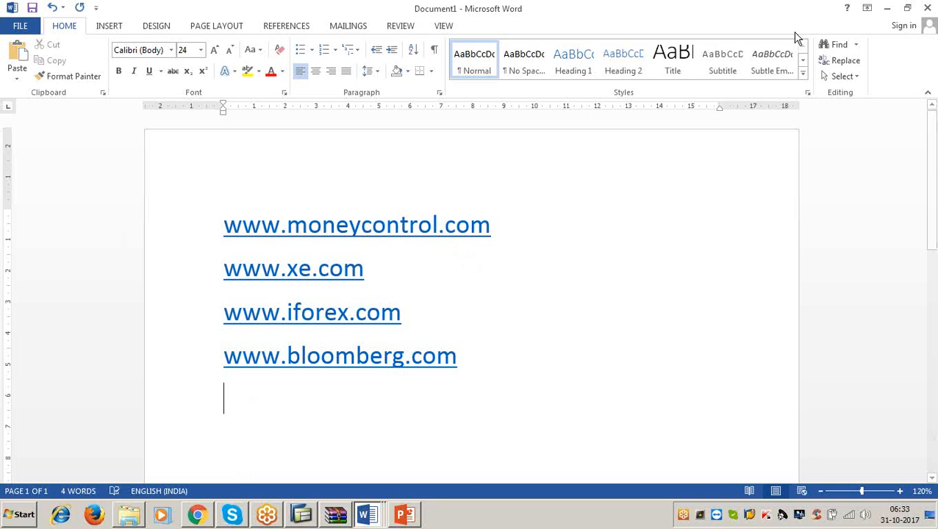
Cancel closing the unsaved web address document and minimize its window
left_click(928, 9)
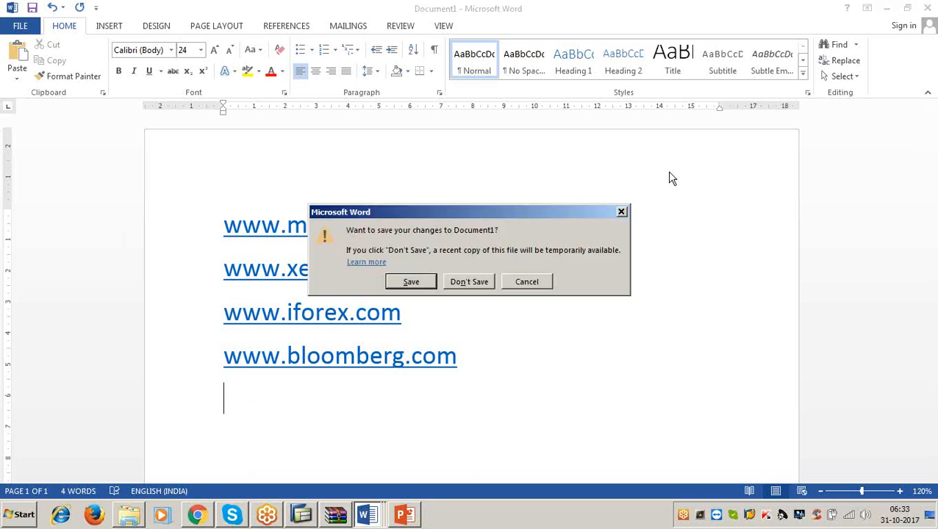
left_click(529, 282)
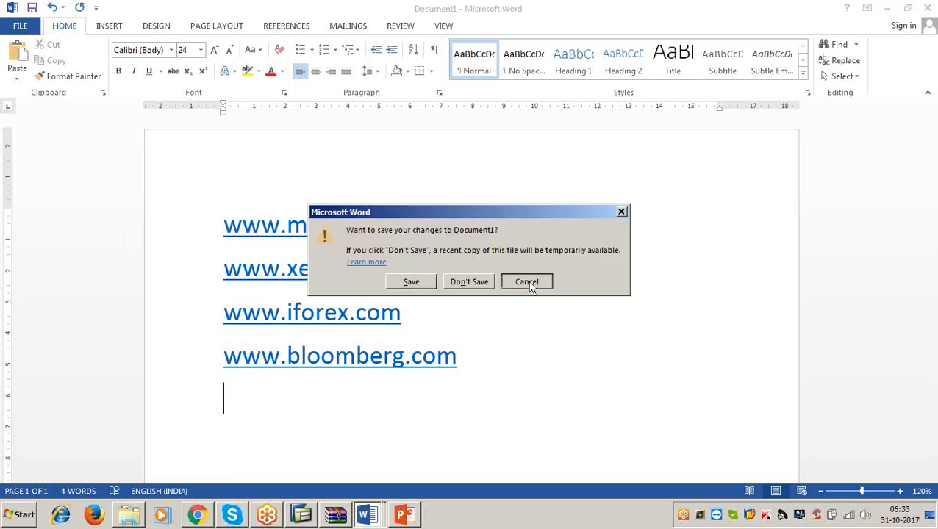
left_click(887, 8)
Open the GENERAL LEDGER notes, highlight the Step 4 line on foreign currency posting with F-02, and minimize the notes
left_click(370, 514)
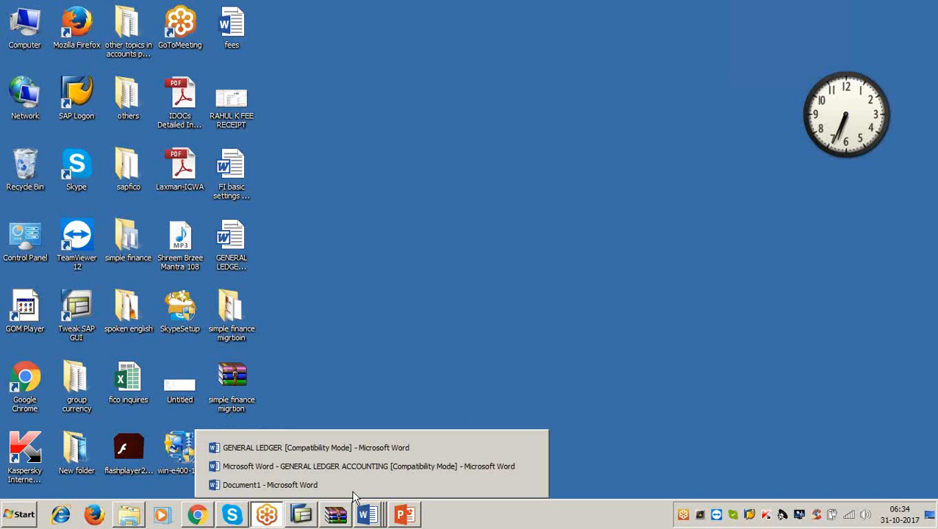
left_click(331, 447)
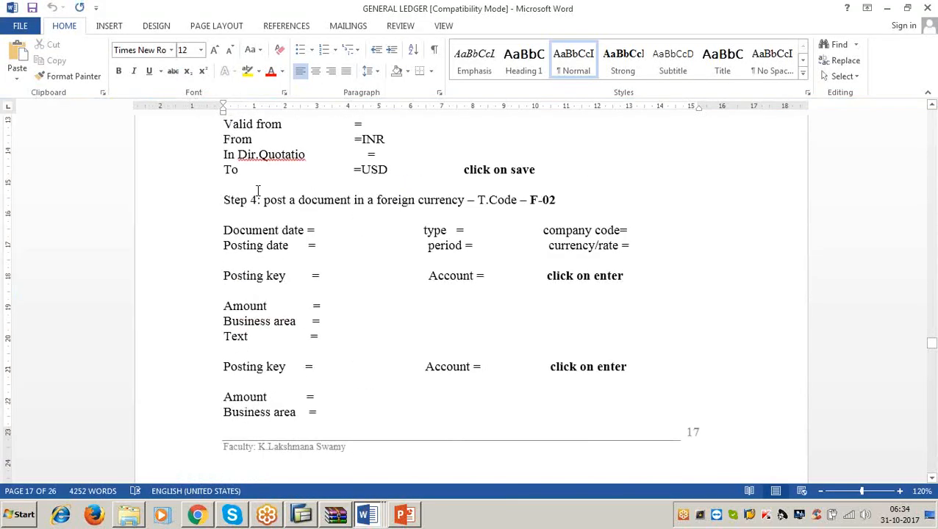
left_click_drag(258, 198, 562, 194)
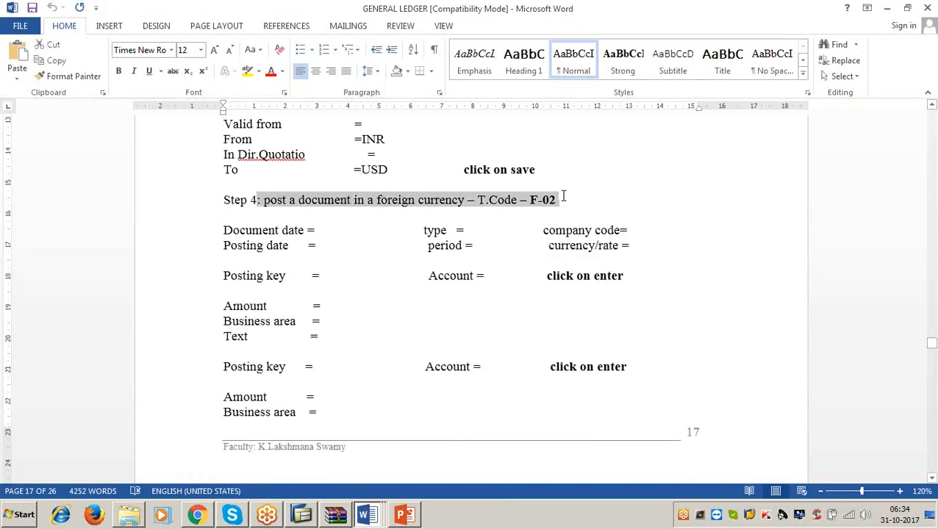
left_click(887, 8)
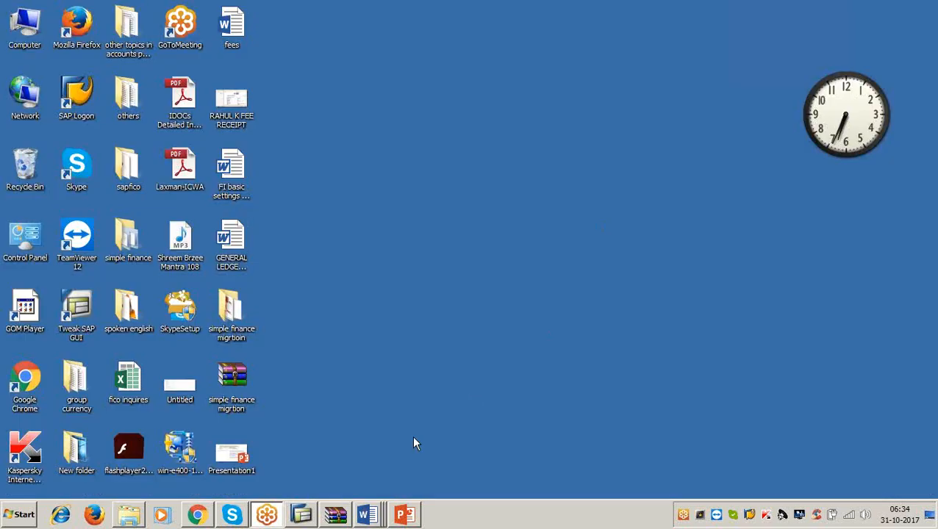
Switch to SAP and open the document types overview with transaction code OBA7
left_click(304, 515)
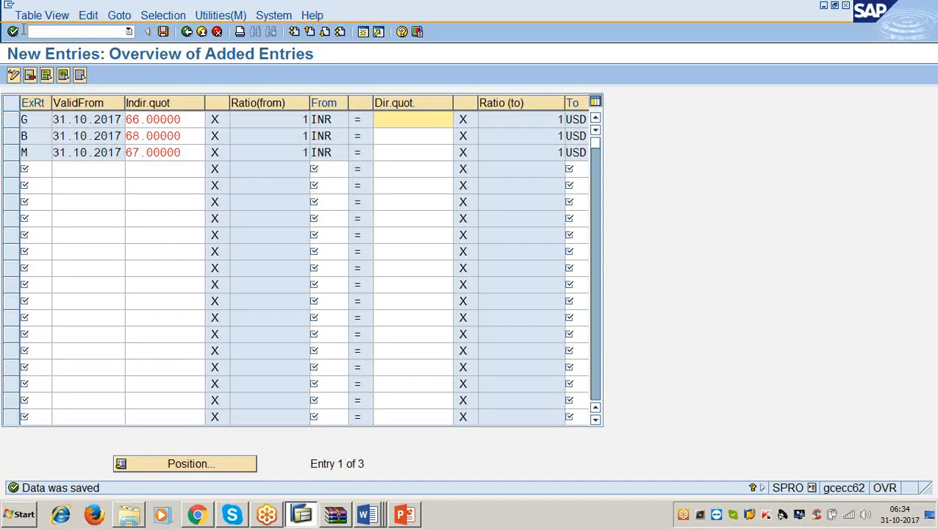
left_click(35, 31)
type("/nfb08")
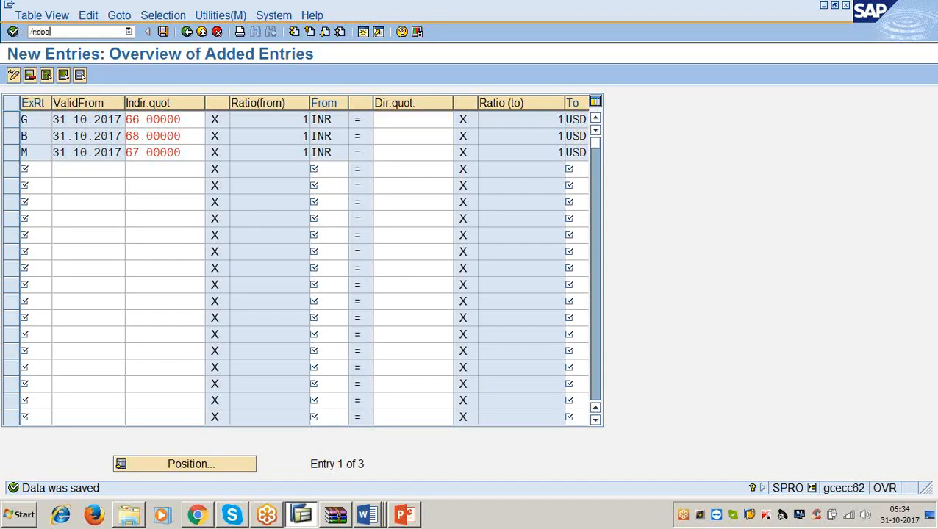
key("Return")
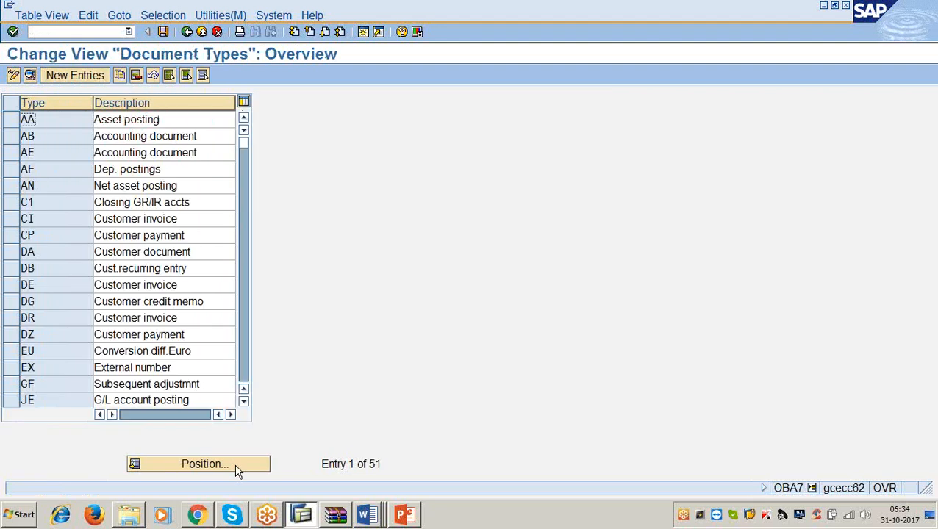
Position the document types list at SA and display the details of that document type
left_click(234, 465)
type("SA")
key("Return")
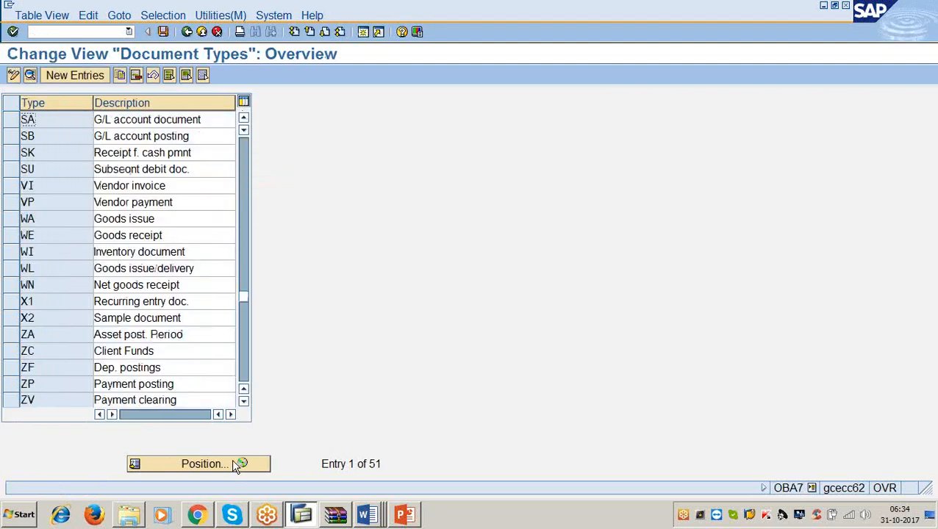
left_click(16, 119)
left_click(31, 76)
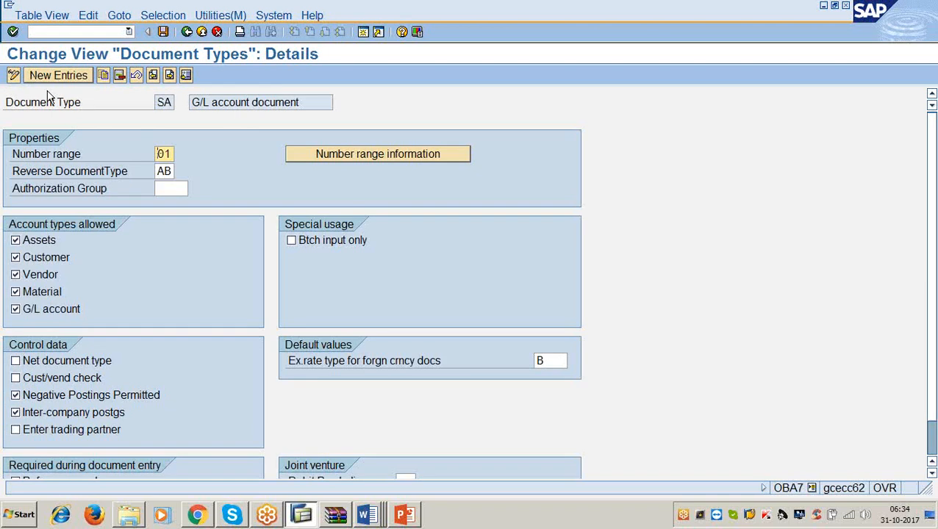
Open G/L account posting with /nf-02 and enter 31.10.2017 as the document date
type("/nf-02")
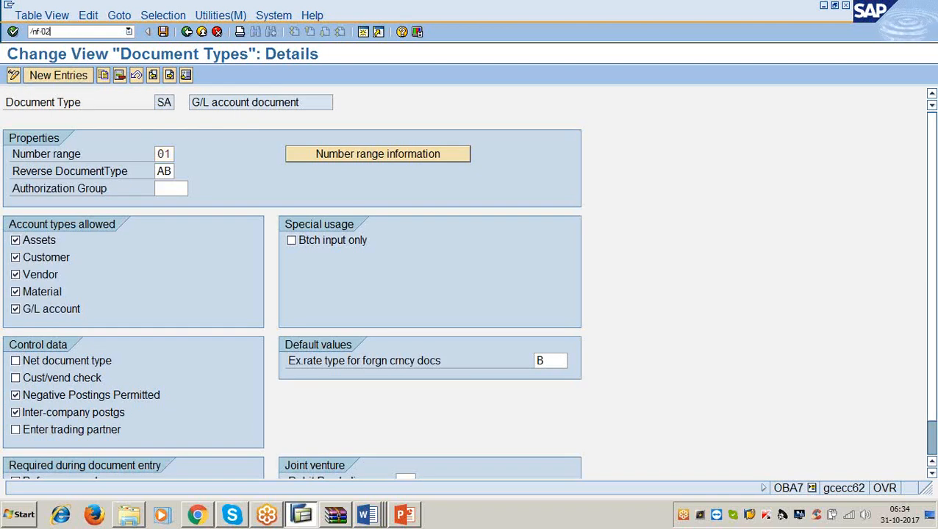
key("Return")
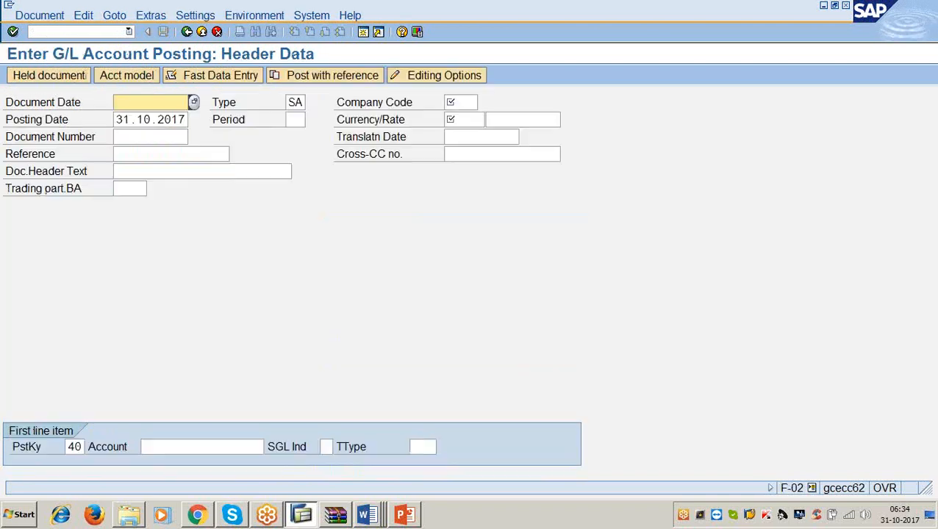
type("31.10.2017")
key("Return")
left_click(932, 330)
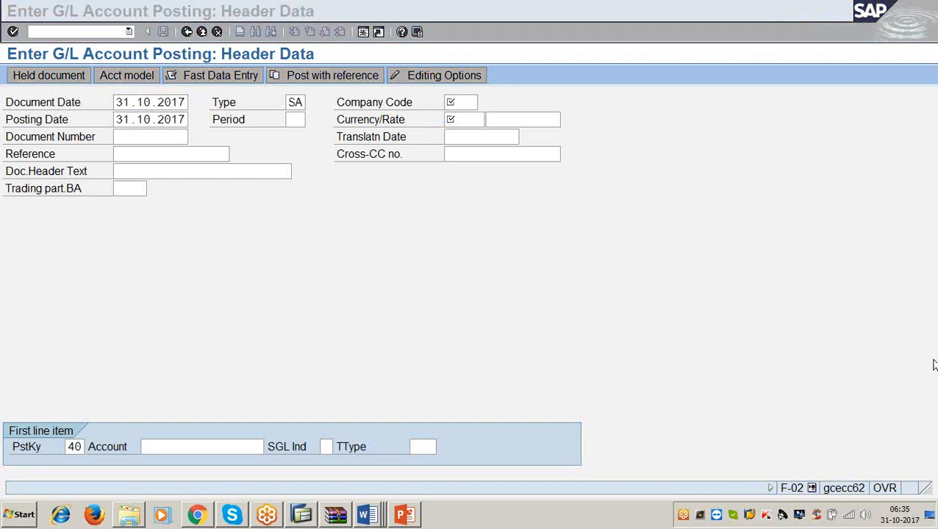
Complete the posting header with company code 3366, period 10 and currency INR
left_click(306, 102)
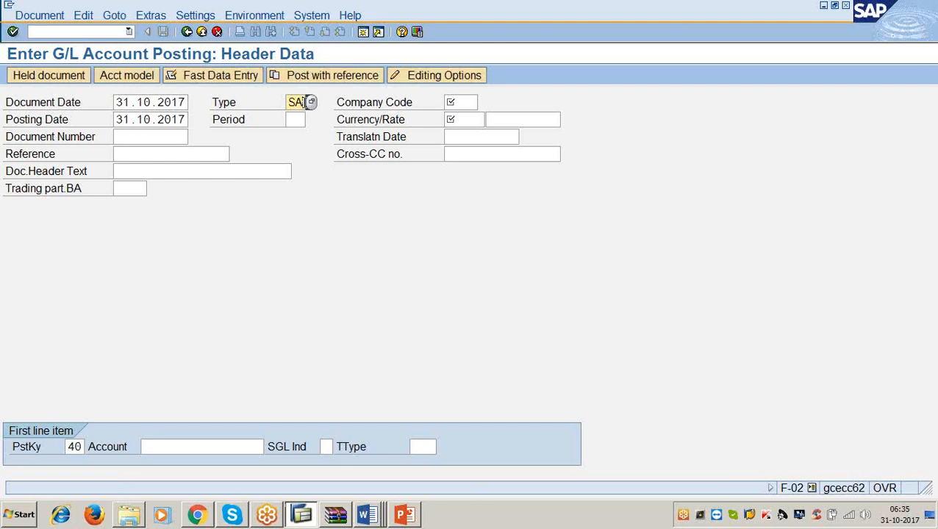
key("Tab")
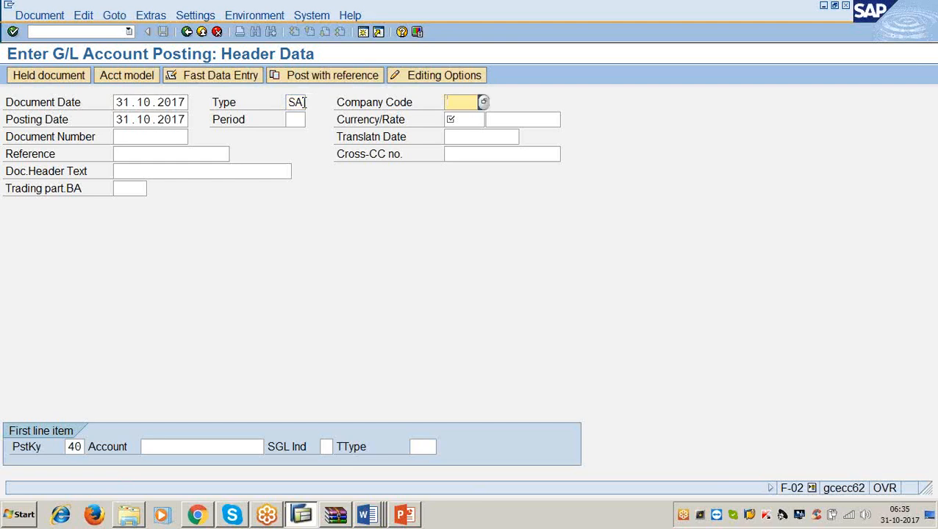
type("3366")
key("Tab")
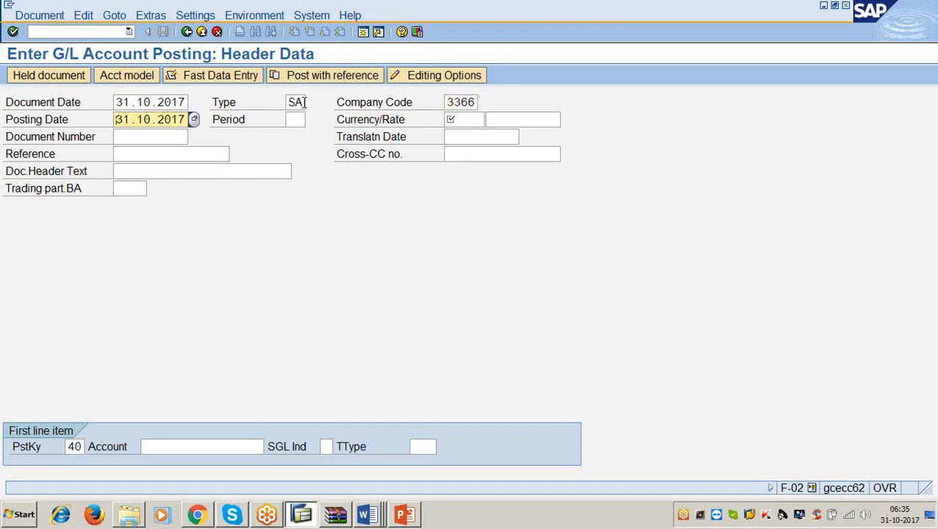
key("Tab")
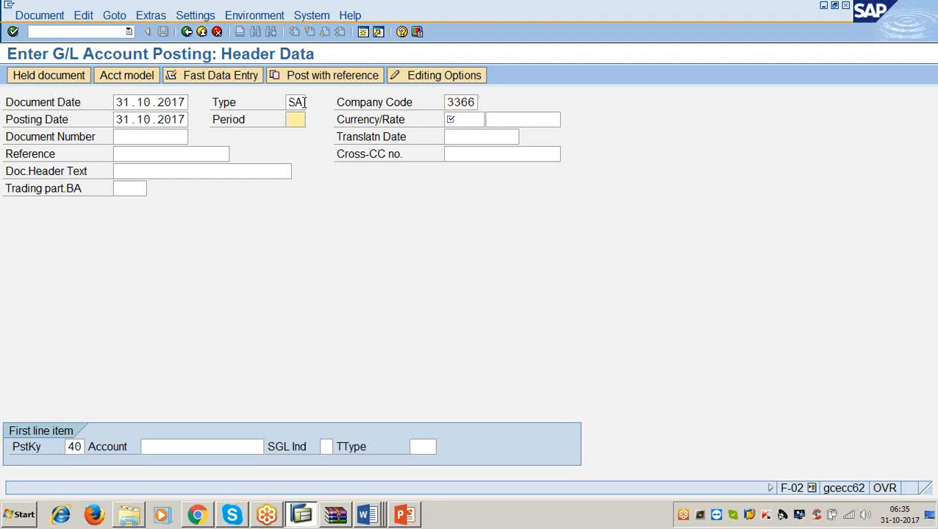
type("10")
key("Tab")
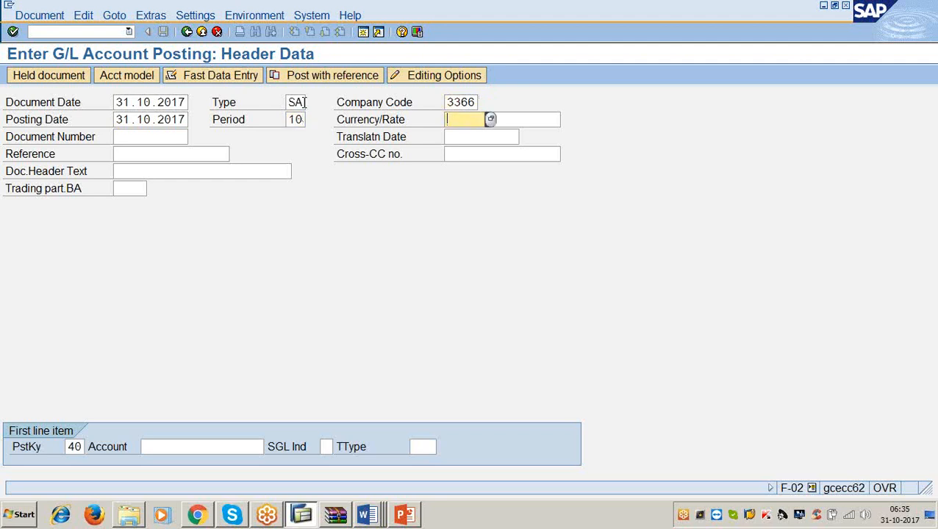
type("inr")
left_click_drag(469, 119, 445, 119)
left_click(475, 124)
left_click_drag(473, 121, 446, 119)
left_click(476, 122)
Enter G/L account 400300 for the first line item with posting key 40 and continue to its details
left_click(166, 446)
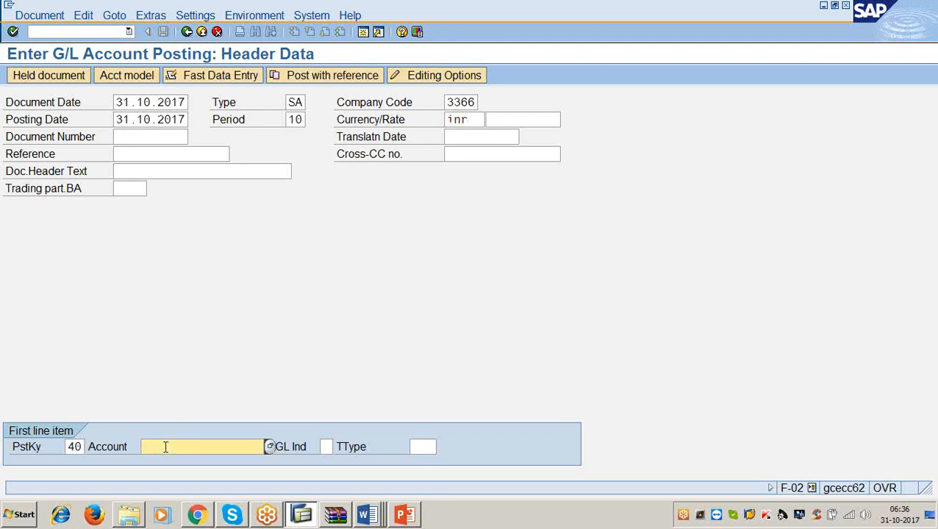
left_click(79, 446)
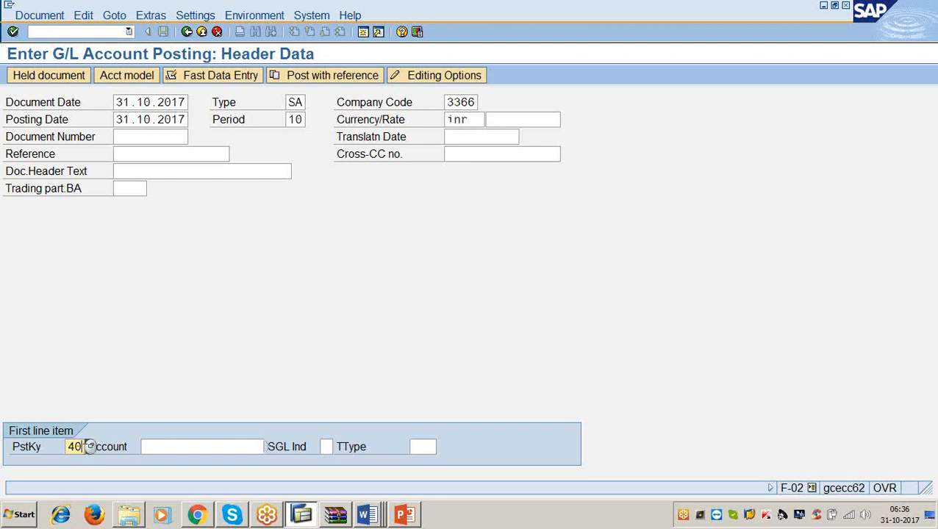
left_click(162, 446)
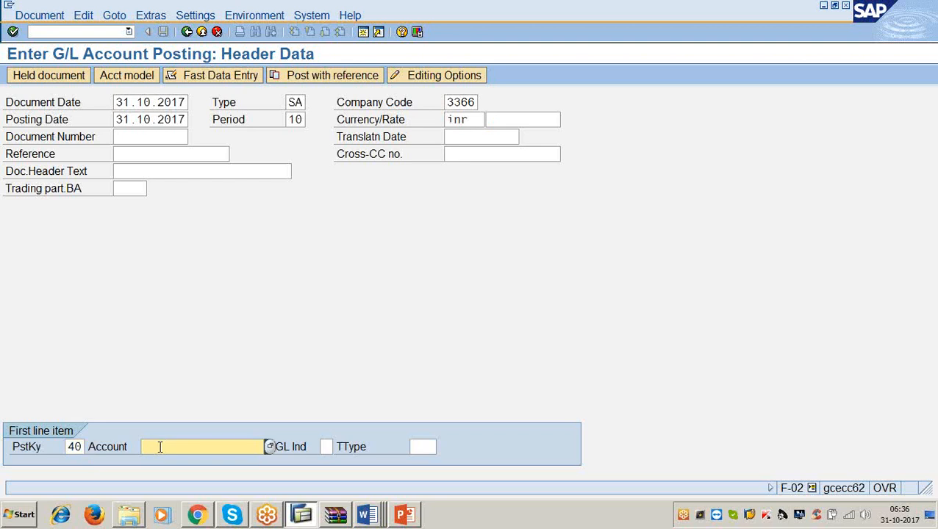
type("400300")
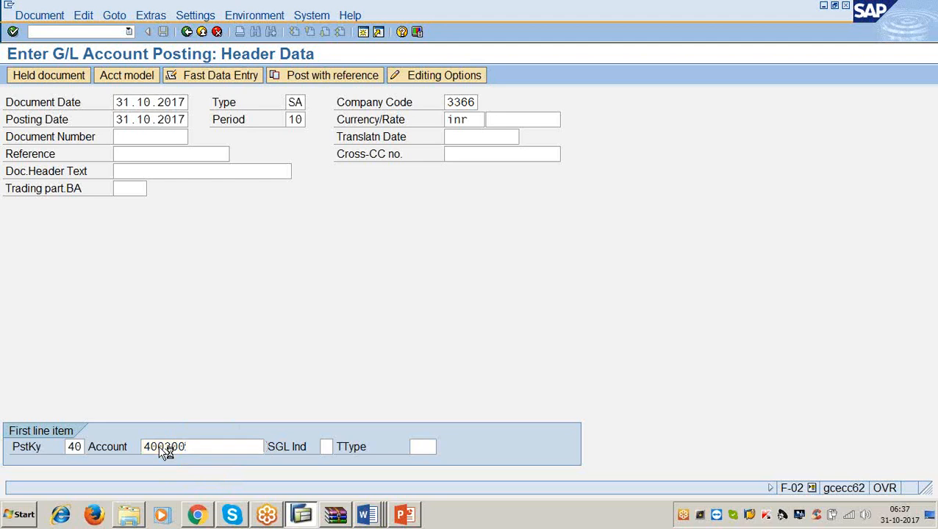
key("Return")
Set the debit item's amount to 68000 INR and its business area to 3366
type("68000")
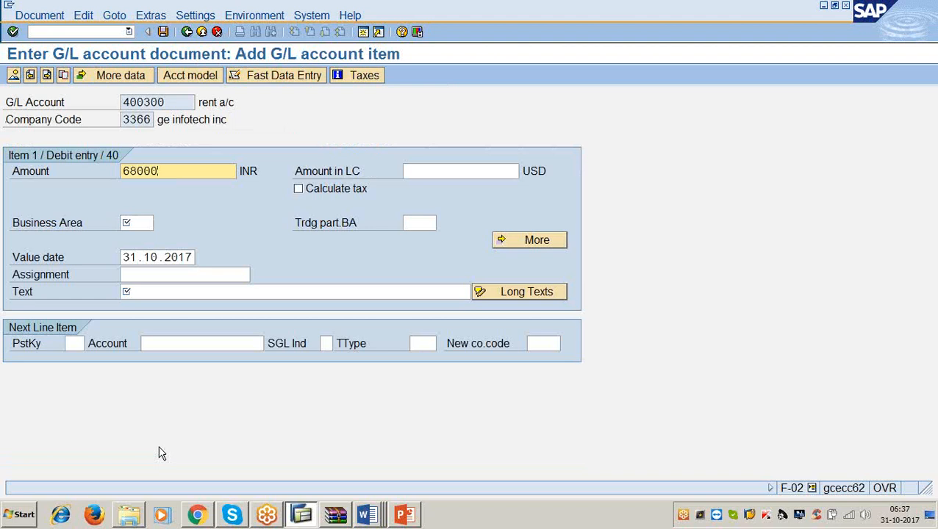
key("Tab")
key("Tab")
key("Tab")
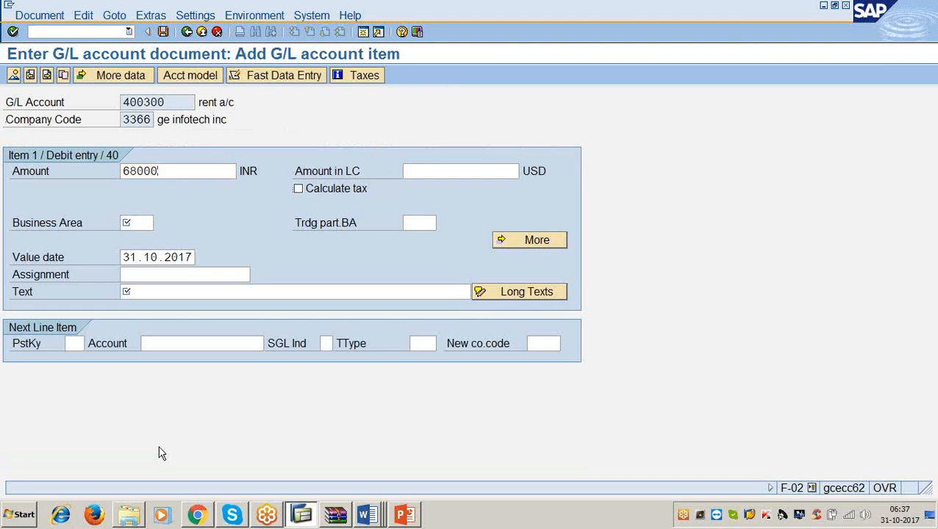
type("3366")
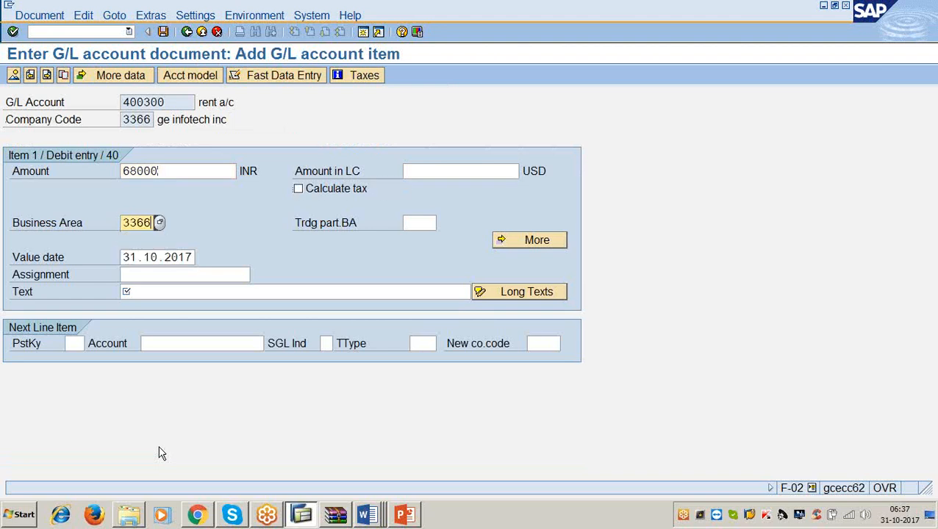
Enter "being rent paid" as the debit item's text
left_click(151, 291)
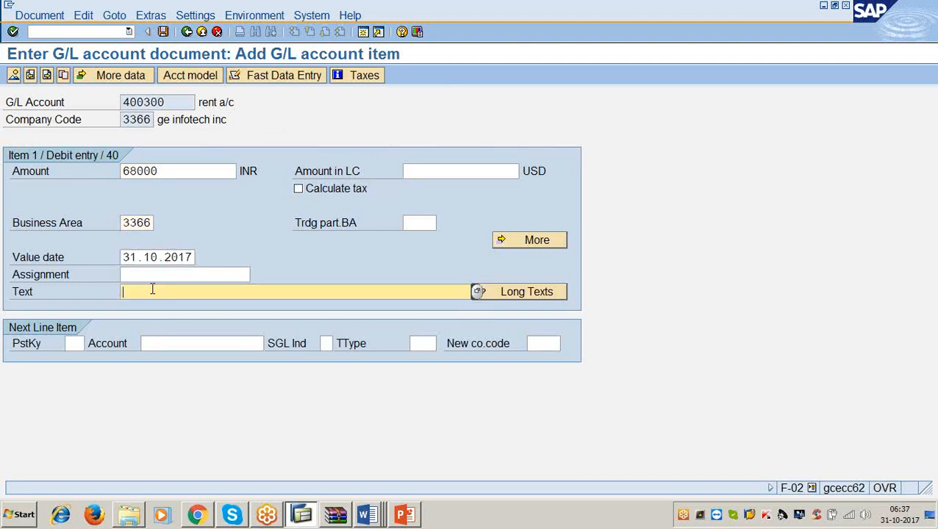
type("being ren tpaid")
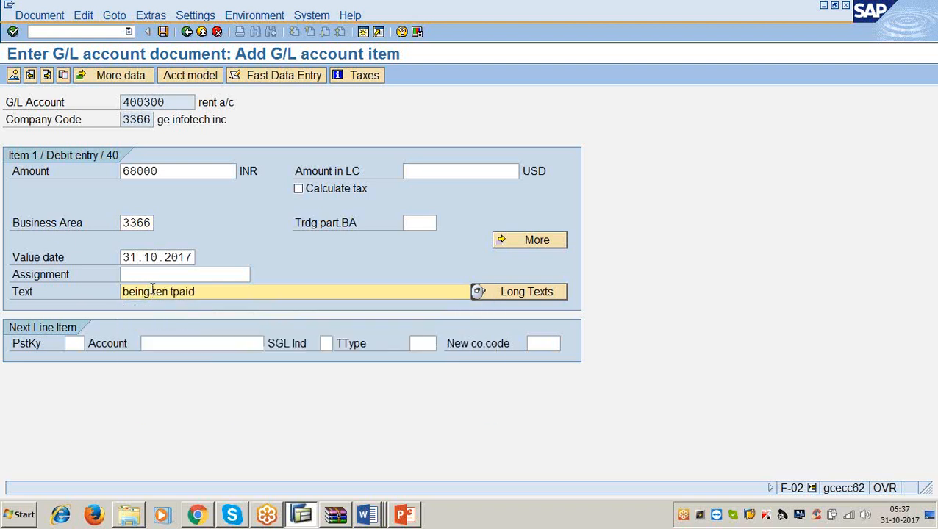
key("BackSpace")
key("BackSpace")
key("BackSpace")
key("BackSpace")
key("BackSpace")
key("BackSpace")
type("t pa")
key("BackSpace")
key("BackSpace")
type("paid")
Add a second line item with posting key 50 and account 200100, and continue to its details
left_click(73, 344)
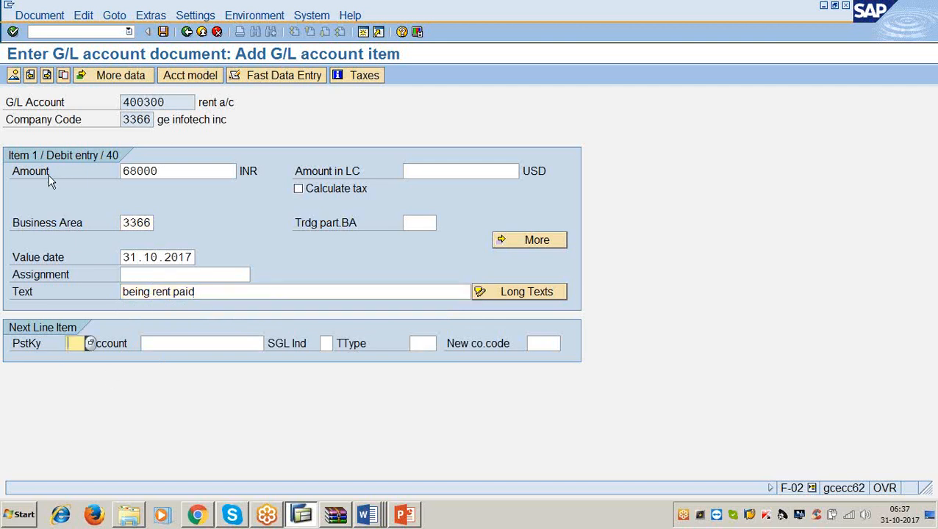
left_click_drag(241, 170, 275, 172)
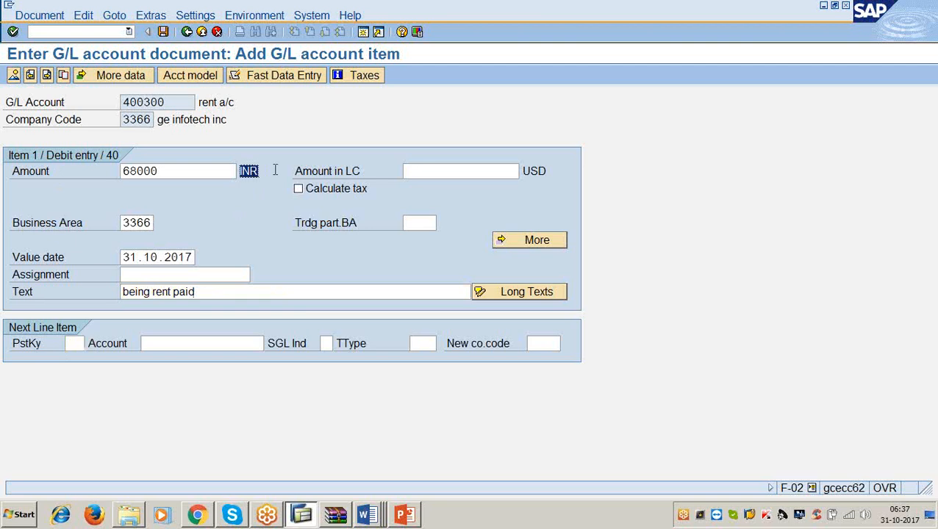
left_click(72, 346)
type("50")
key("Tab")
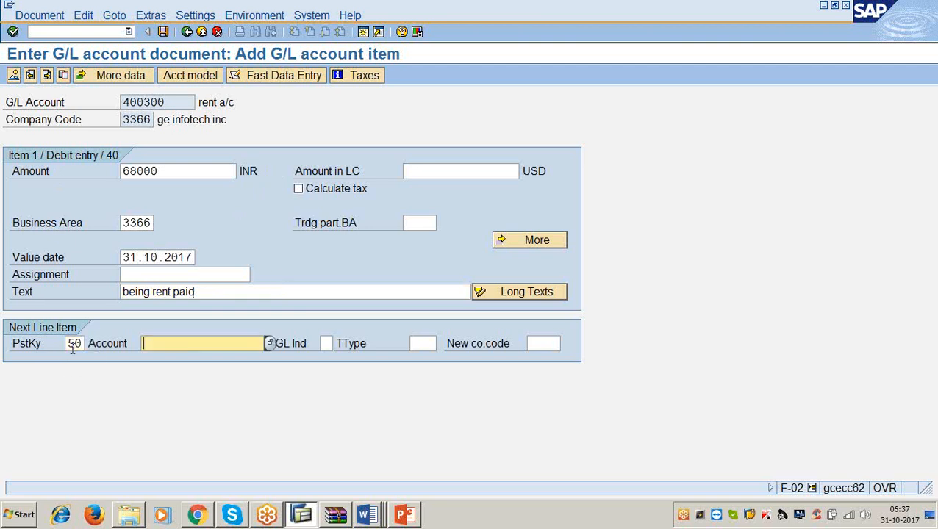
type("200100")
left_click(76, 347)
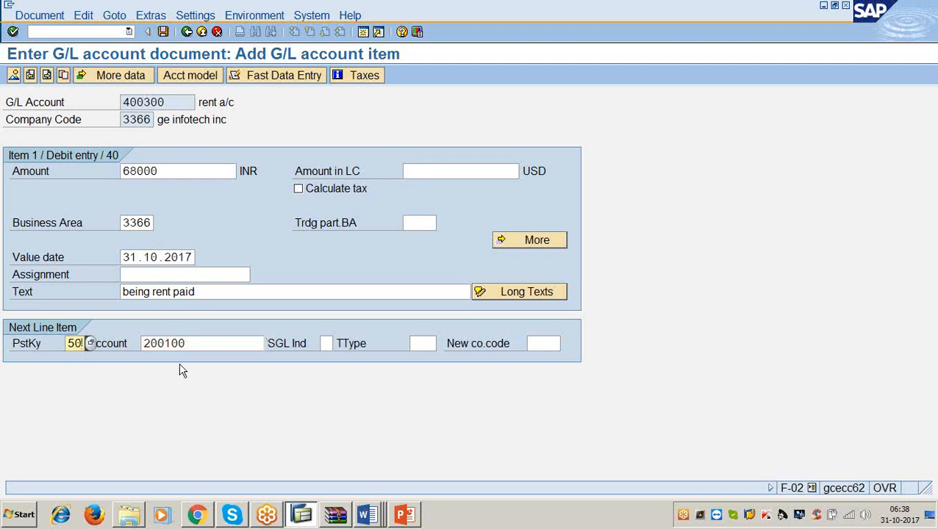
left_click(203, 345)
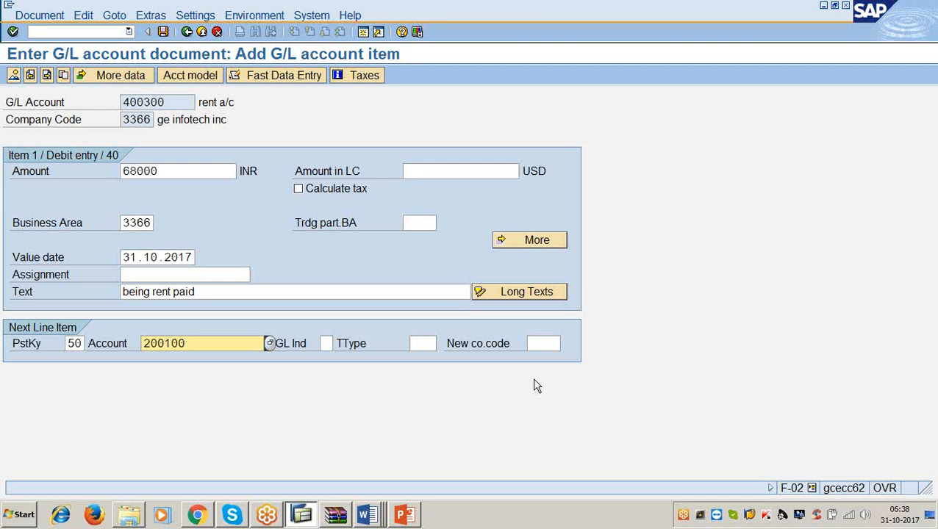
left_click(166, 171)
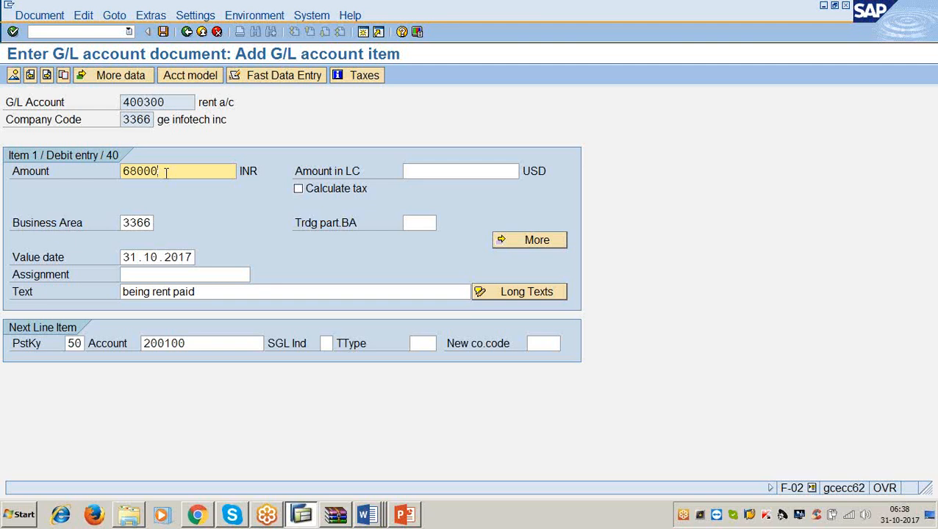
key("Return")
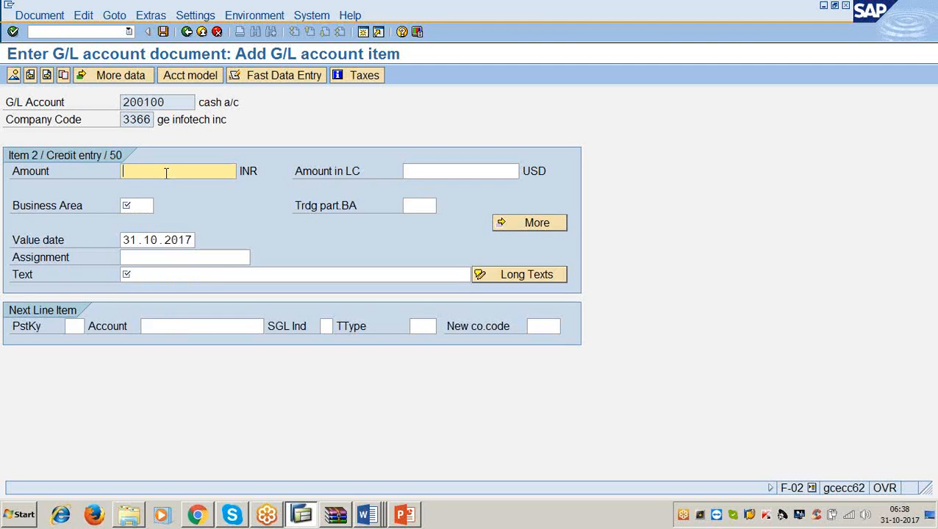
Fill the credit item with amount *, business area 3366 and text + to carry over the first item's values
type("*")
key("Tab")
key("Tab")
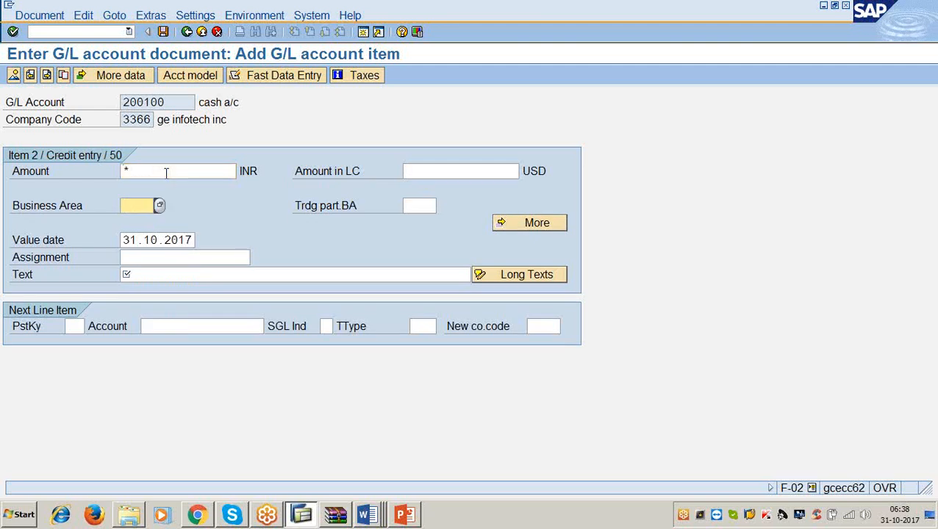
type("3366")
key("Tab")
key("Tab")
key("Tab")
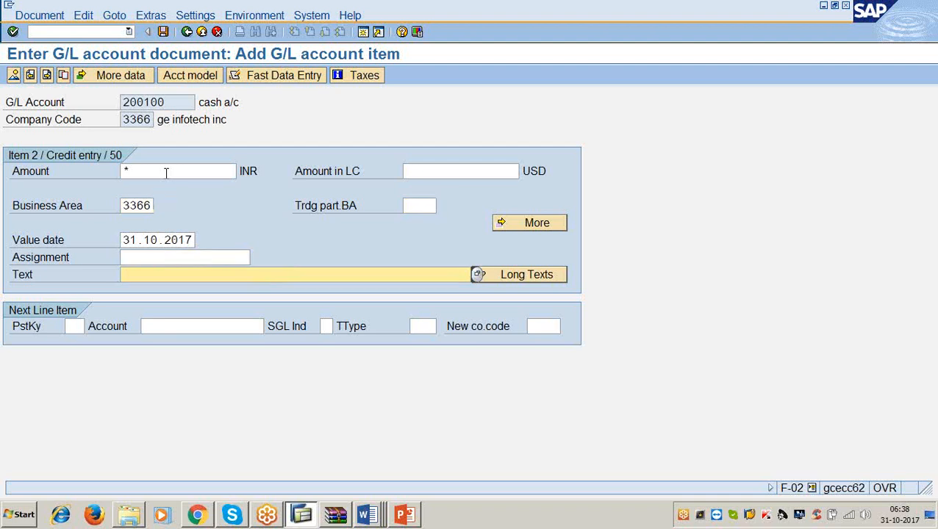
type("+")
Display the document overview, check the rent and cash line items, and post the document
left_click(13, 76)
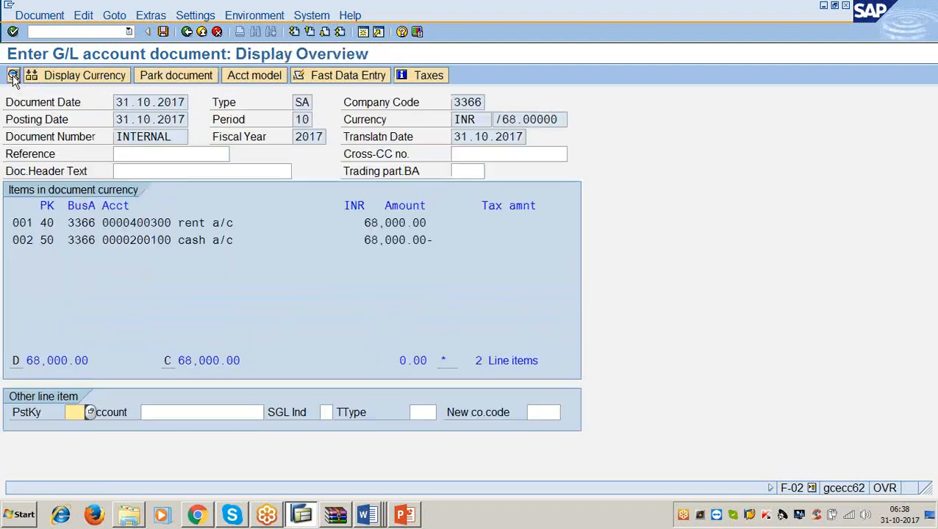
left_click(194, 223)
left_click(195, 239)
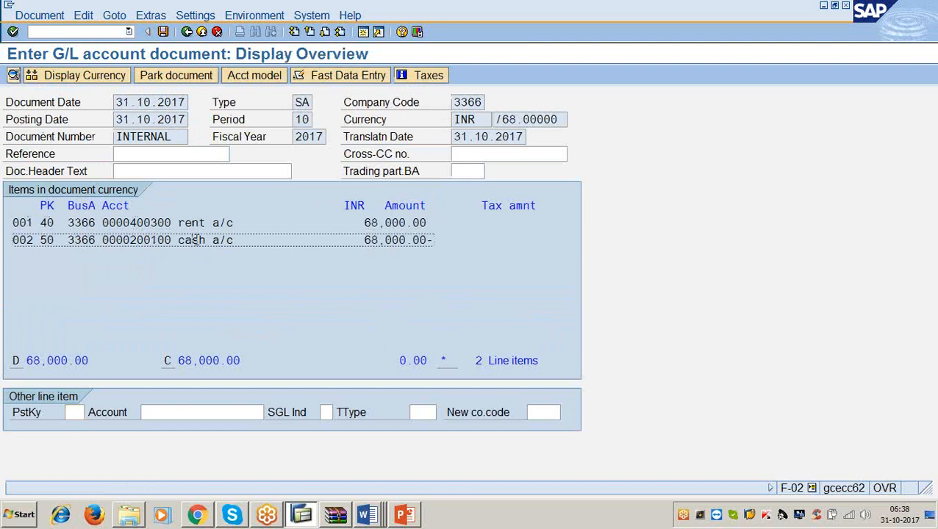
left_click(164, 33)
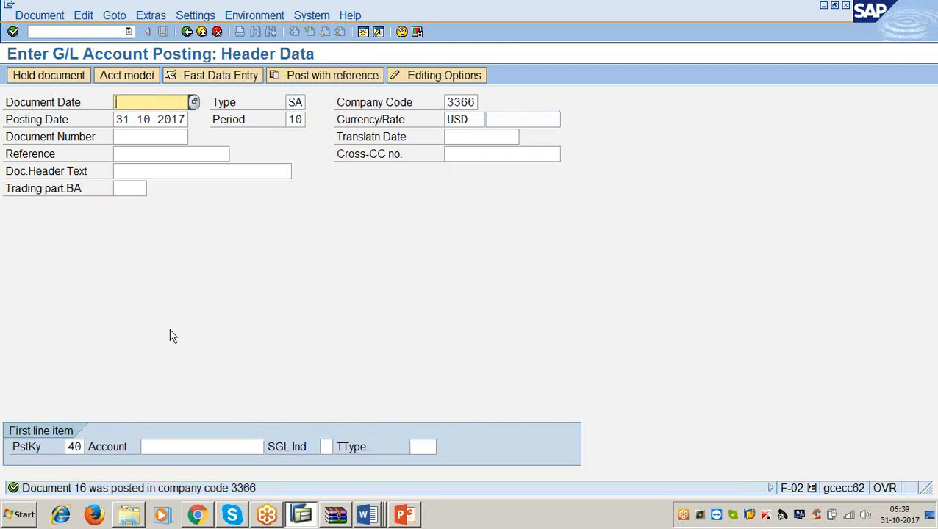
Switch to the GENERAL LEDGER notes in Word and highlight the instruction on displaying the document
mouse_move(371, 519)
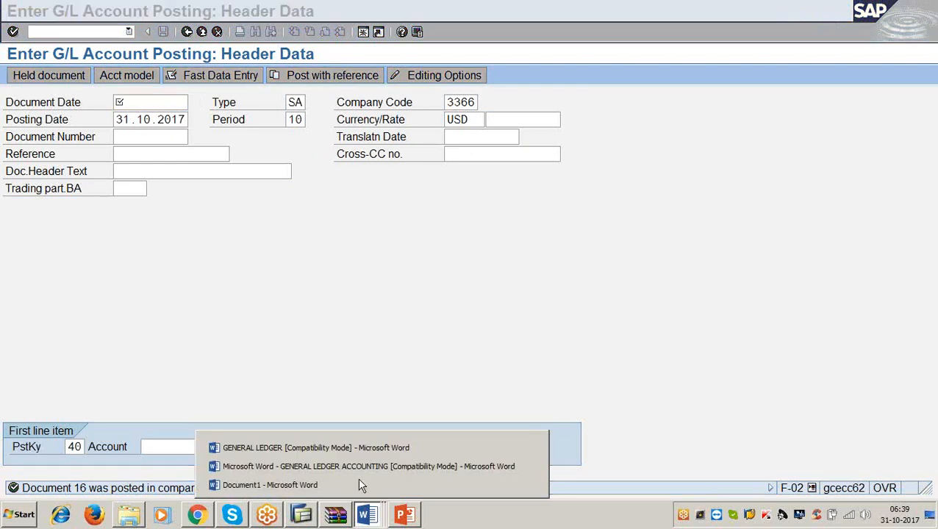
left_click(356, 448)
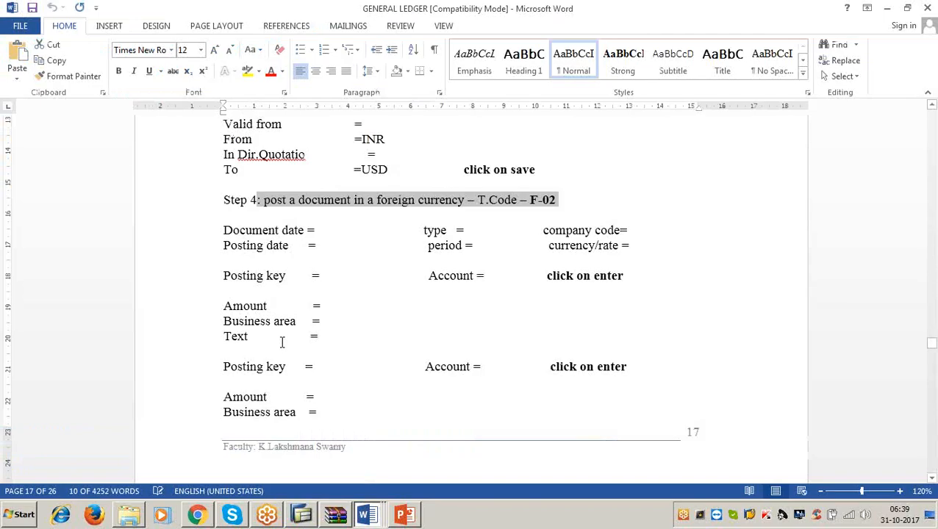
scroll(286, 342, "down", 8)
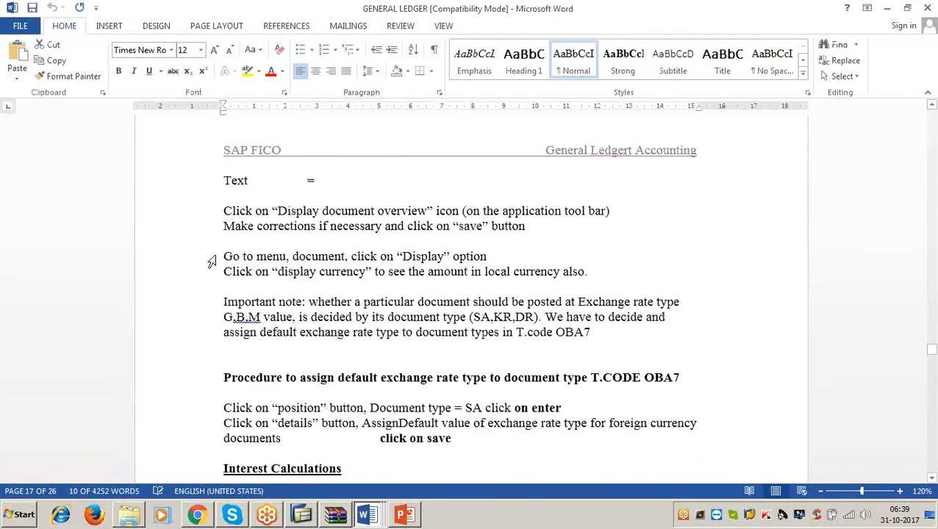
left_click_drag(223, 256, 485, 257)
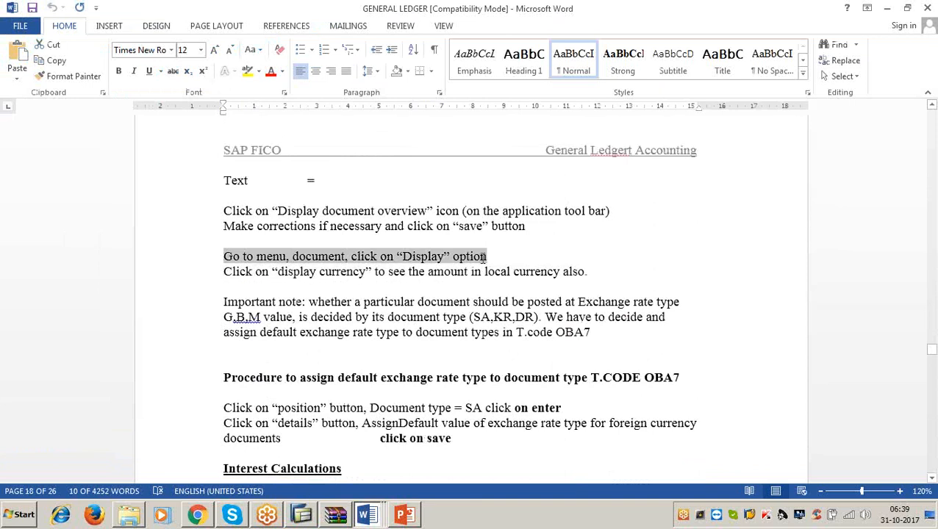
Switch back to SAP, display the document just posted, and examine the amounts of its rent and cash items
key("alt+Tab")
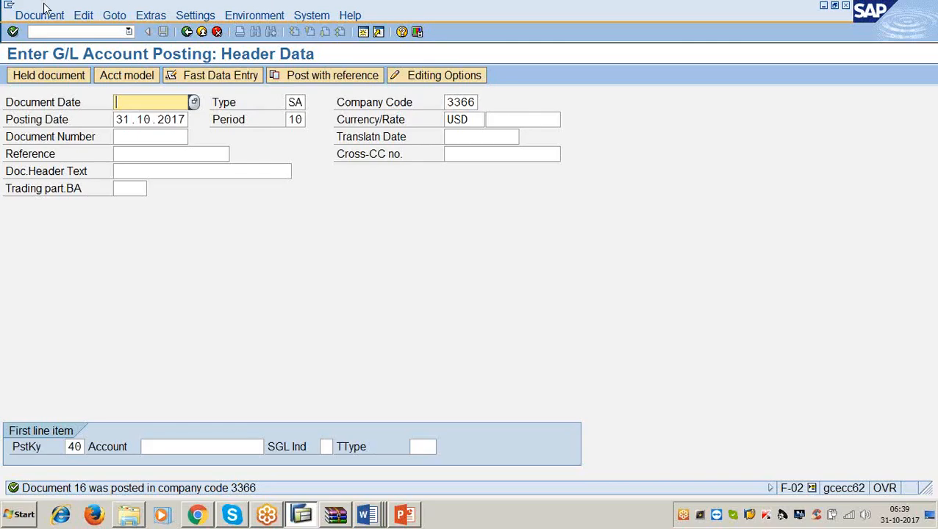
left_click(40, 15)
left_click(61, 63)
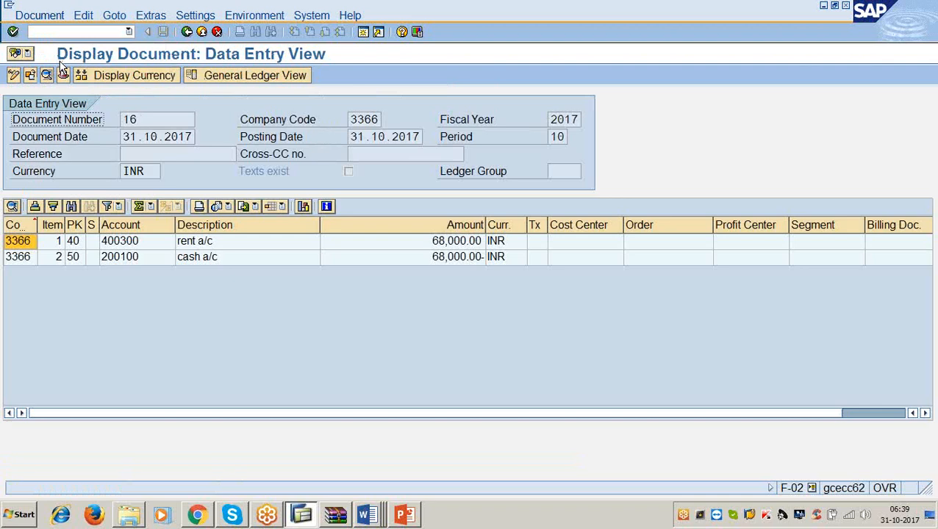
left_click(198, 257)
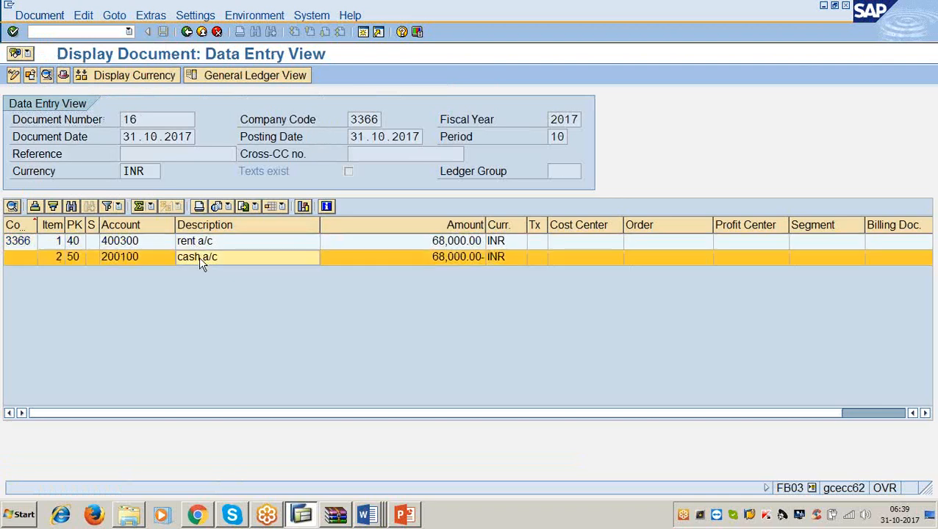
left_click(434, 245)
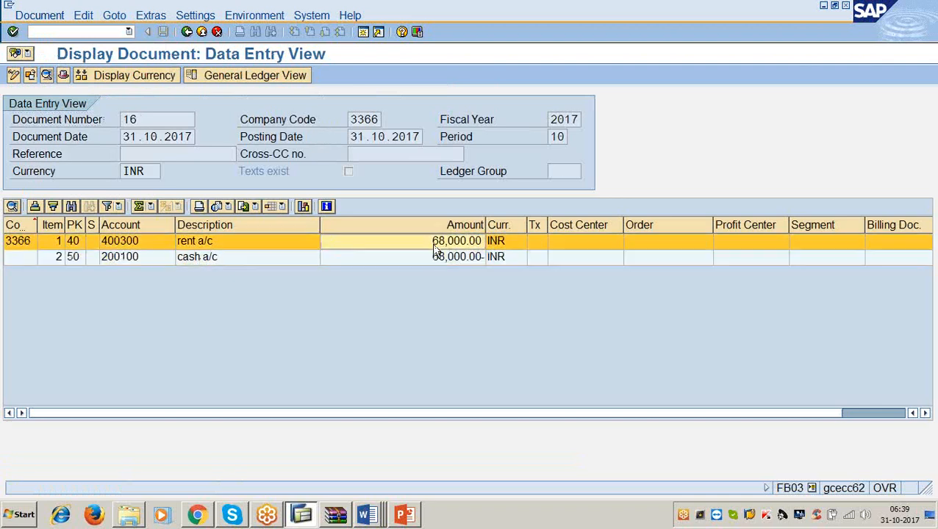
left_click(442, 261)
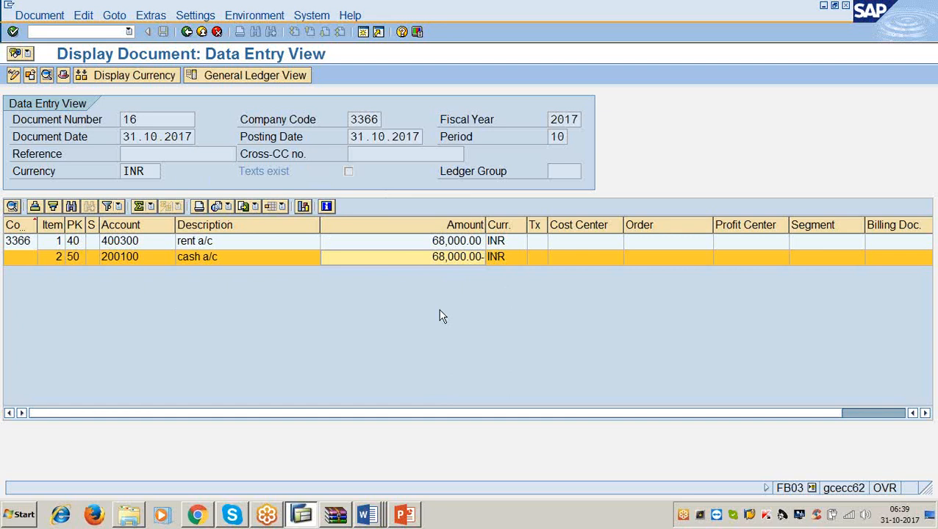
Compare the INR amounts of the rent and cash line items in the displayed document
left_click(402, 243)
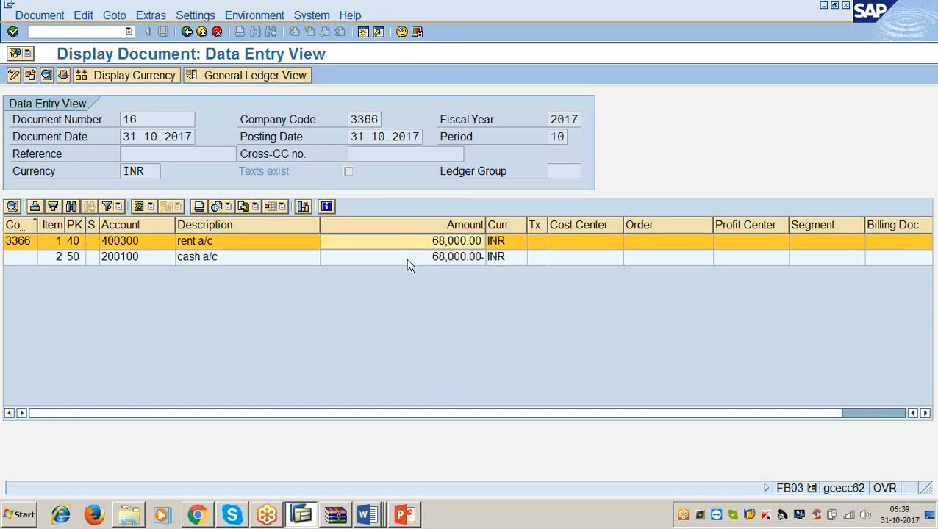
left_click(407, 259)
left_click(404, 245)
left_click(408, 261)
left_click(402, 243)
left_click(410, 260)
left_click(404, 244)
left_click(410, 260)
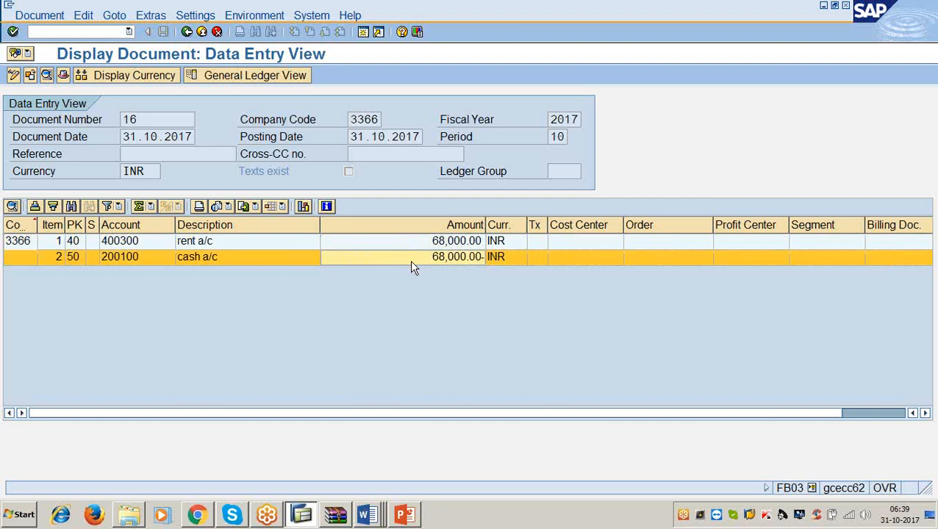
Change the document's display currency to USD and examine the amounts of the rent and cash items
left_click(157, 81)
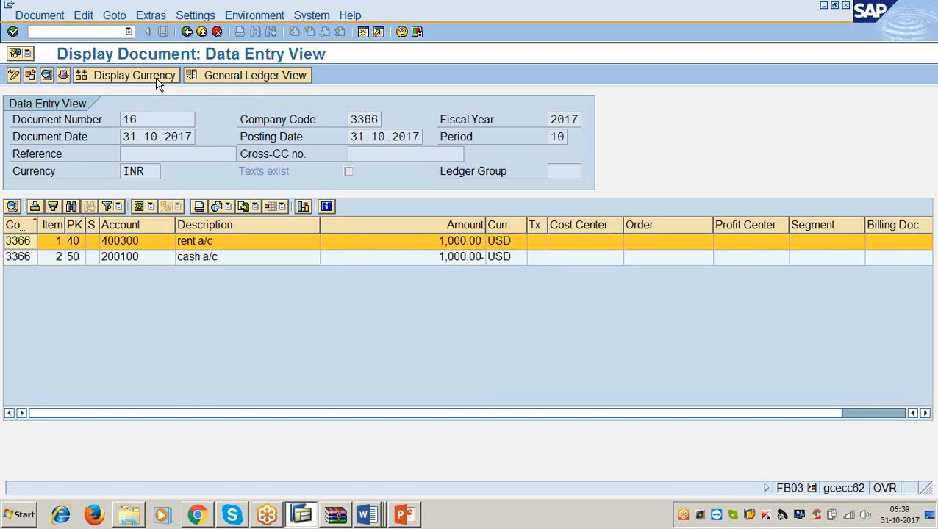
left_click(252, 256)
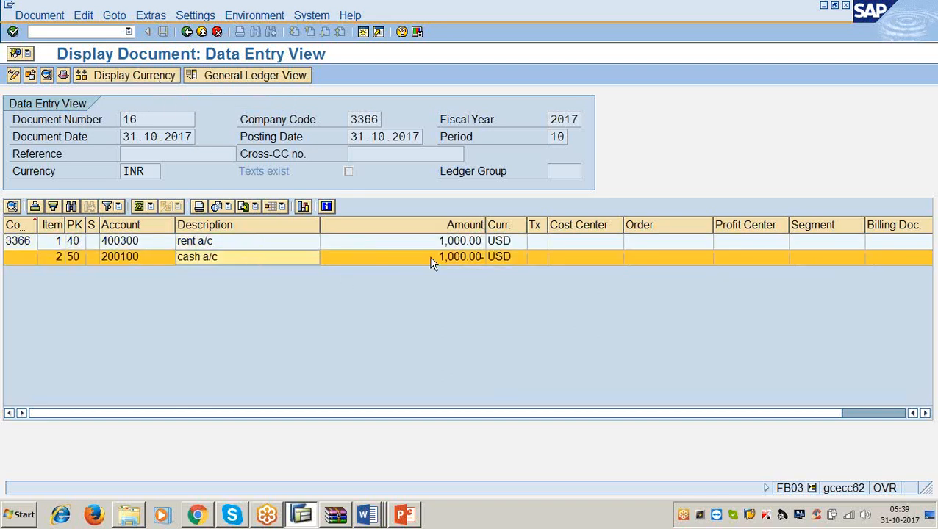
left_click(451, 244)
left_click(457, 259)
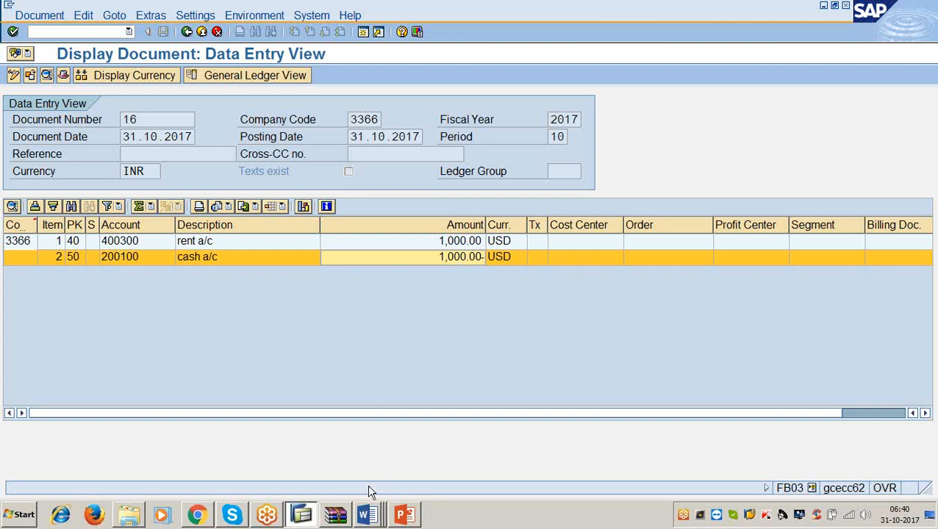
Switch to the GENERAL LEDGER notes in Word and highlight the exchange rate type note and the OBA7 procedure heading
left_click(366, 514)
left_click(348, 448)
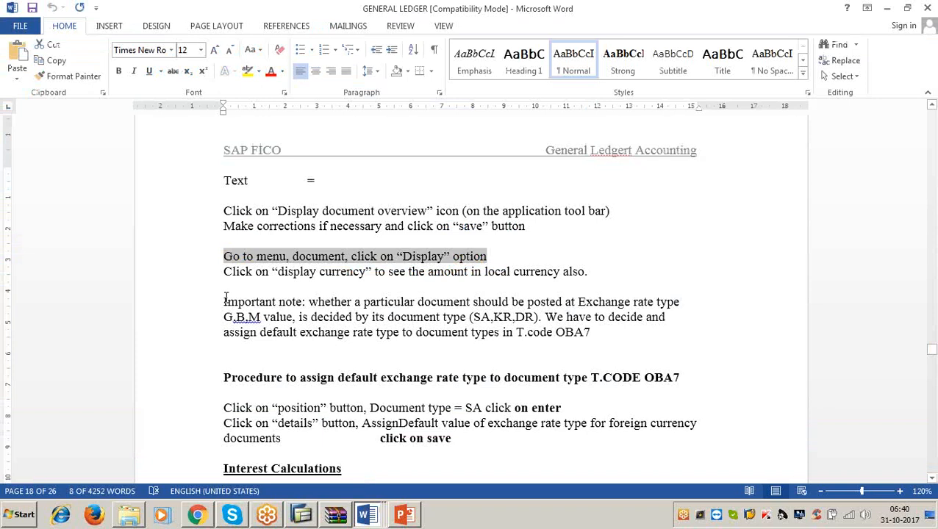
left_click_drag(224, 301, 680, 302)
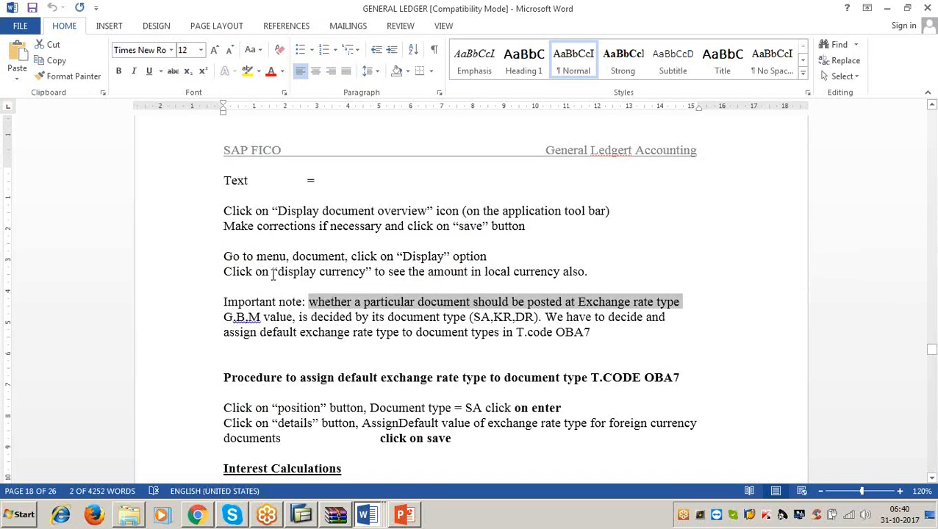
left_click(303, 317)
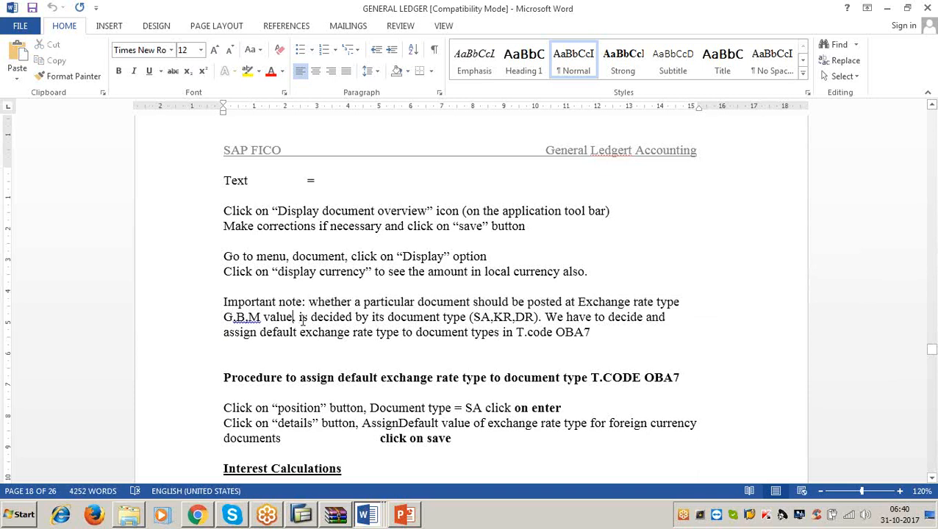
left_click_drag(298, 317, 659, 332)
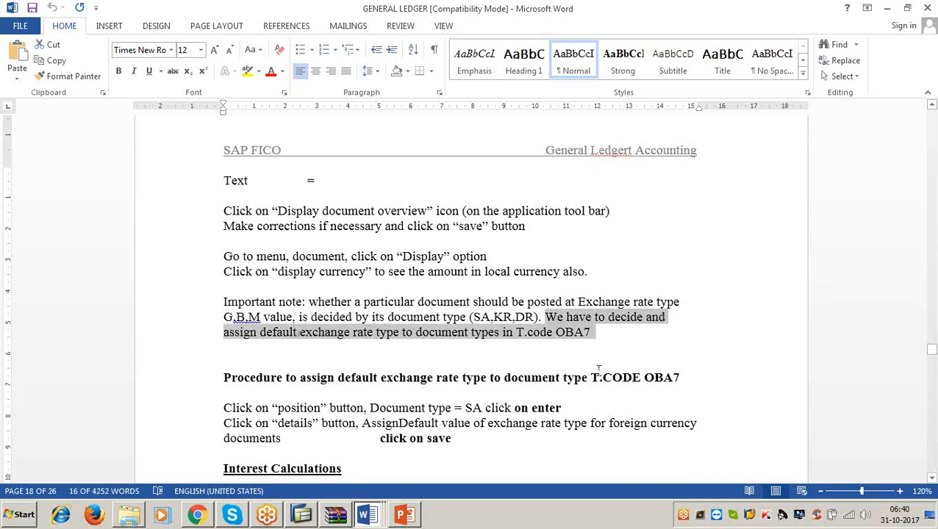
left_click(600, 344)
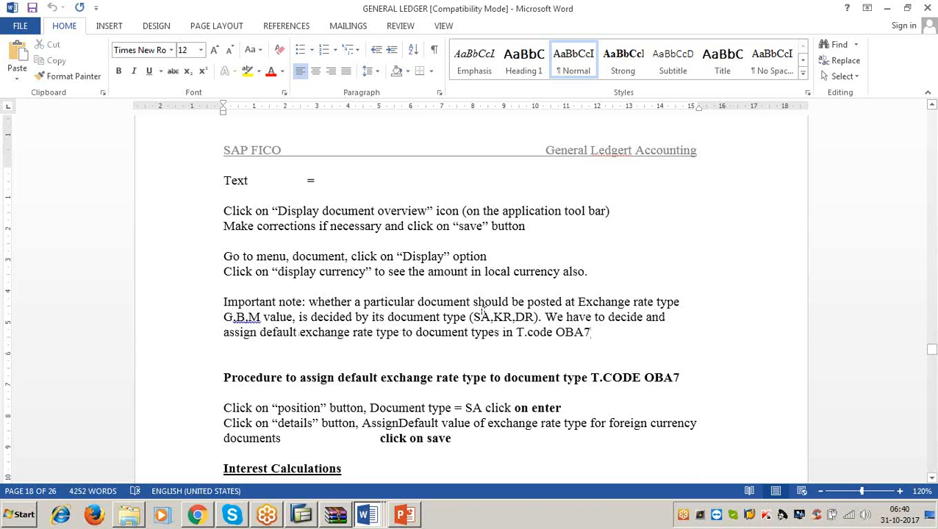
left_click_drag(490, 318, 469, 312)
left_click(457, 351)
left_click_drag(223, 378, 679, 384)
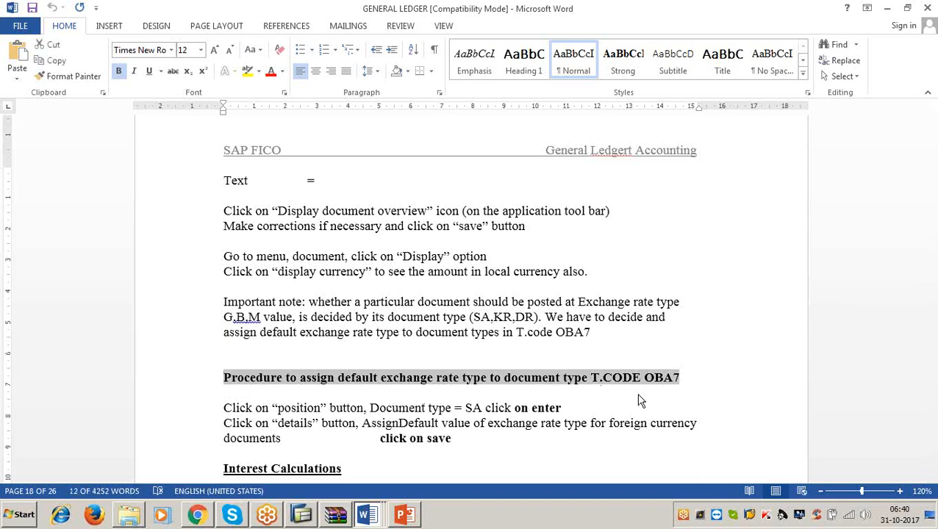
Switch back to SAP and open transaction OBA7 for the document types
left_click(887, 8)
left_click(108, 32)
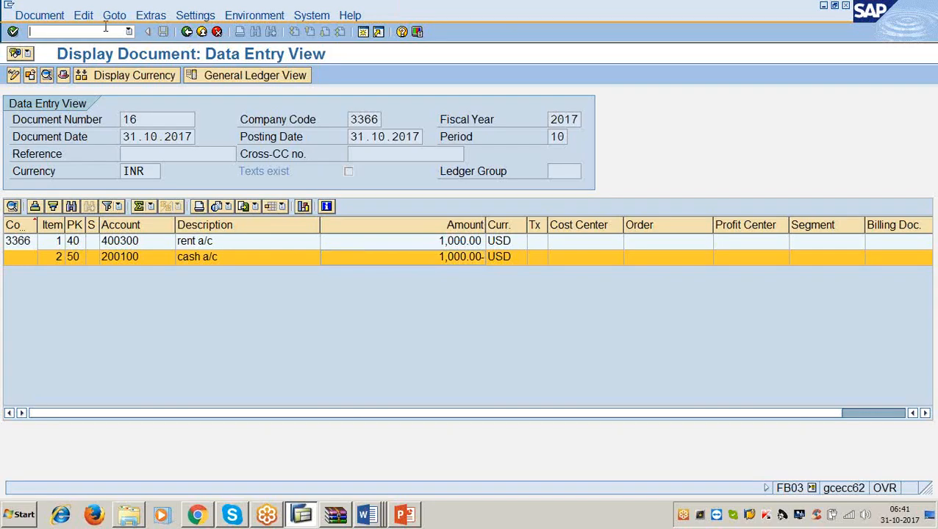
type("/noba7")
key("Return")
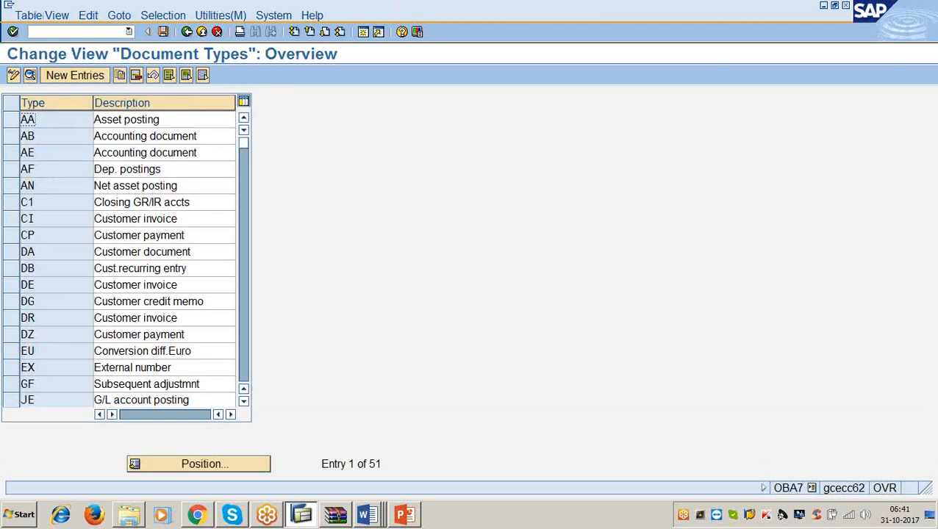
Position the document type list at SA and open the details of the G/L account document type
left_click(204, 467)
type("sa")
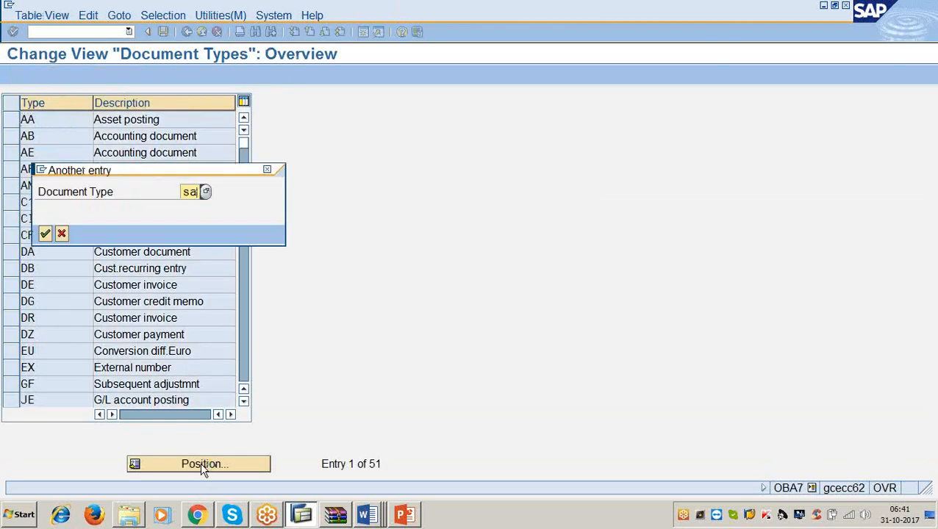
key("Return")
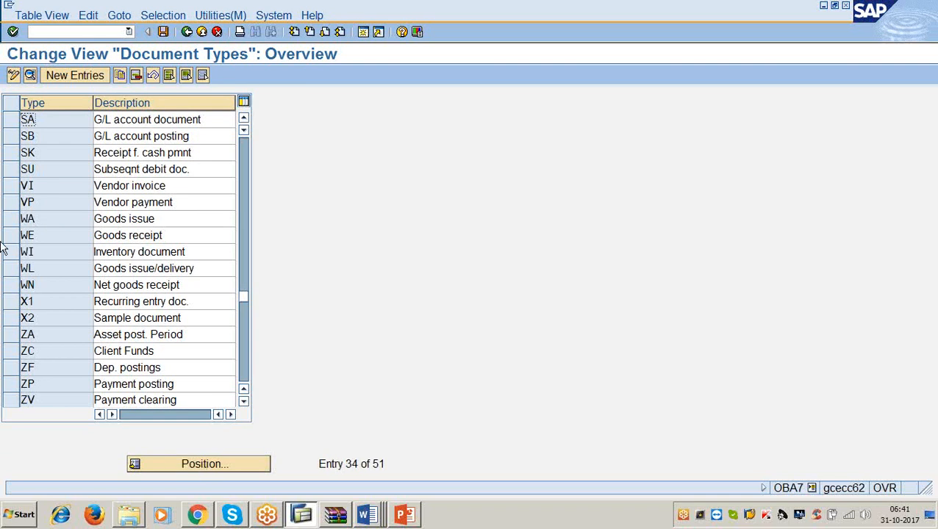
left_click(11, 119)
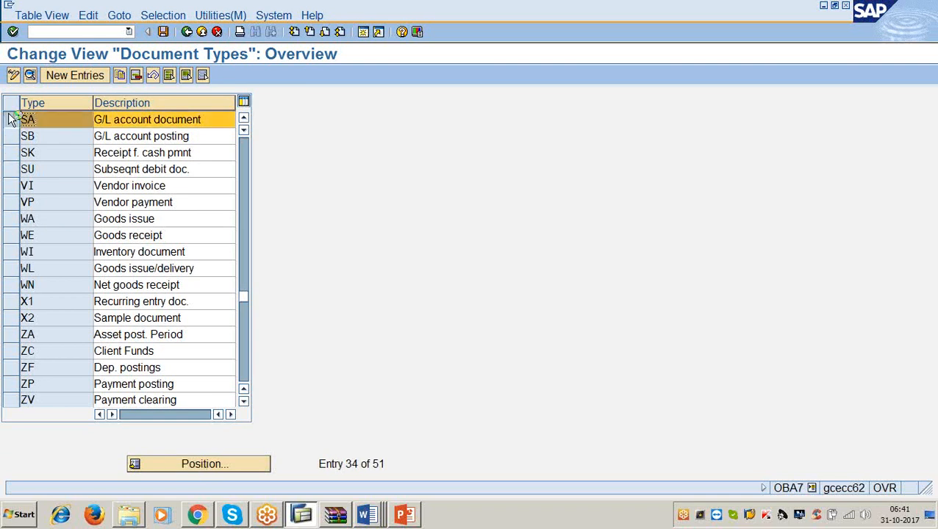
left_click(30, 76)
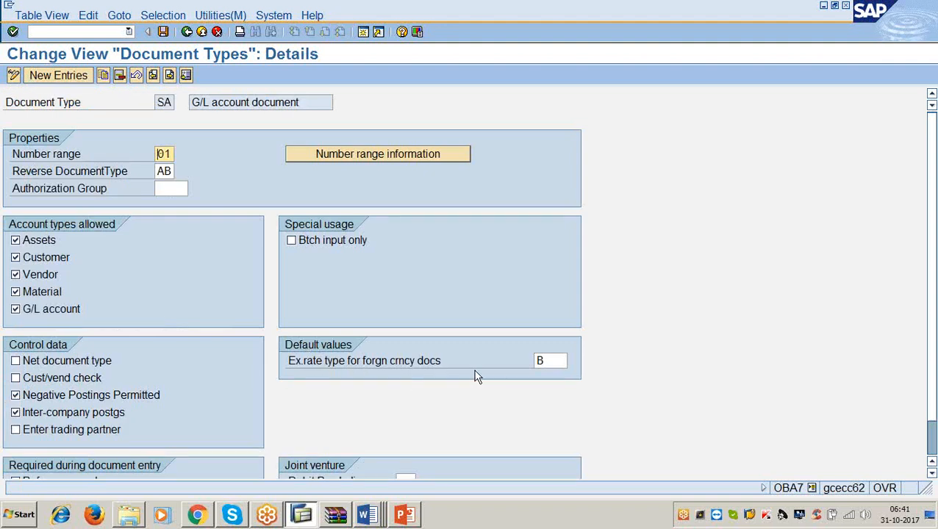
Set the exchange rate type for foreign currency documents to G and save it with the proposed customizing request
left_click(552, 361)
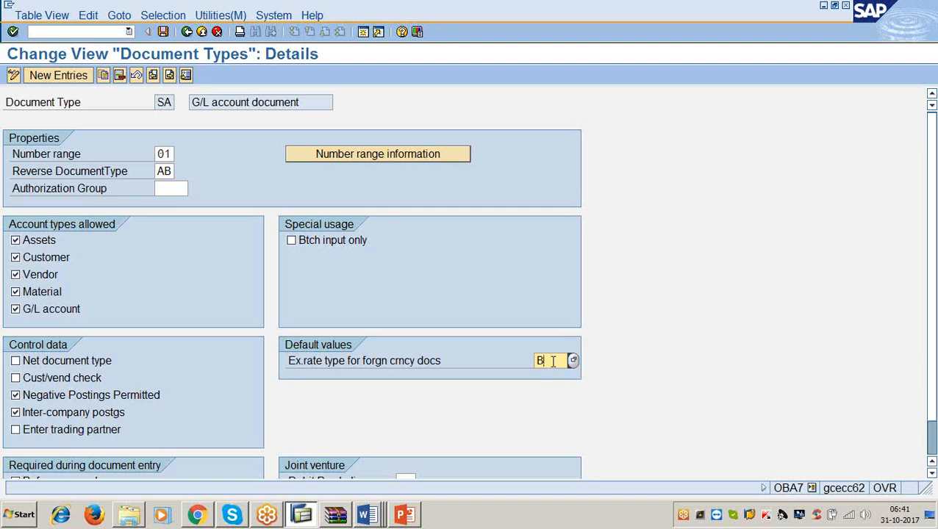
key("BackSpace")
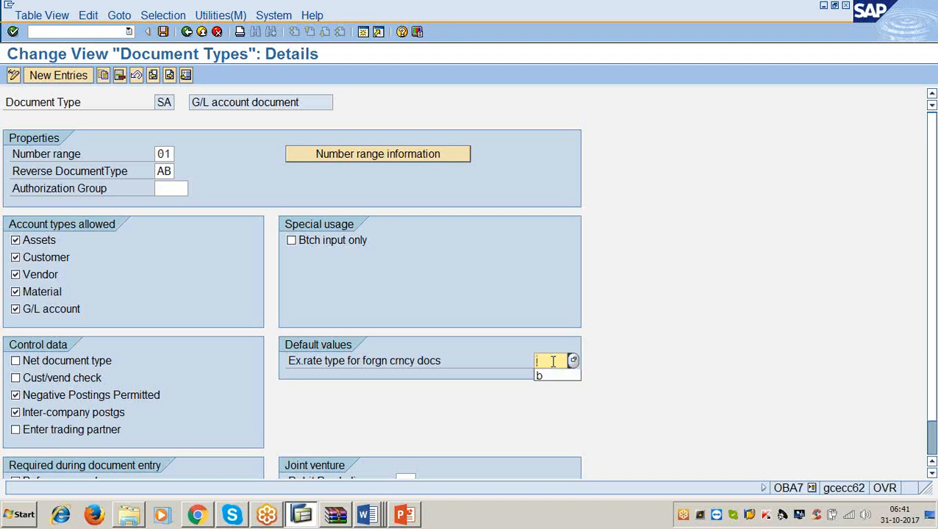
type("g")
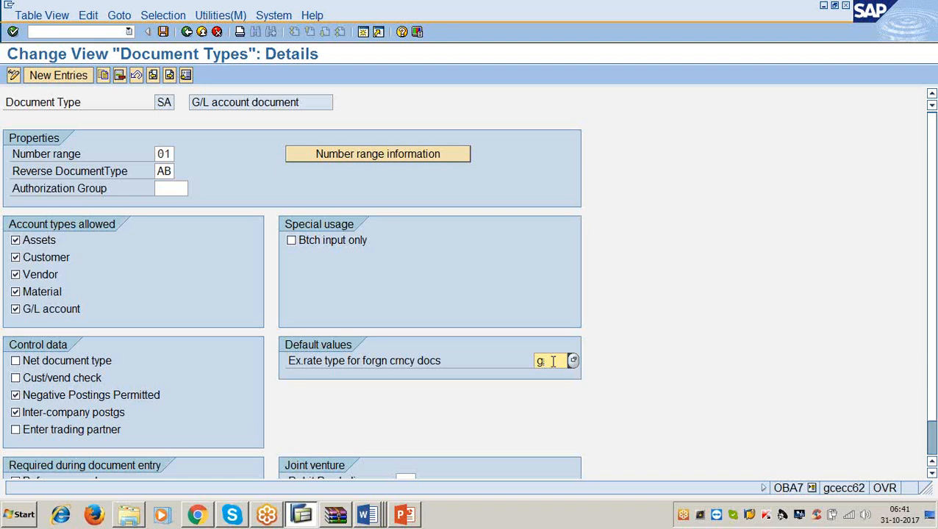
key("ctrl+s")
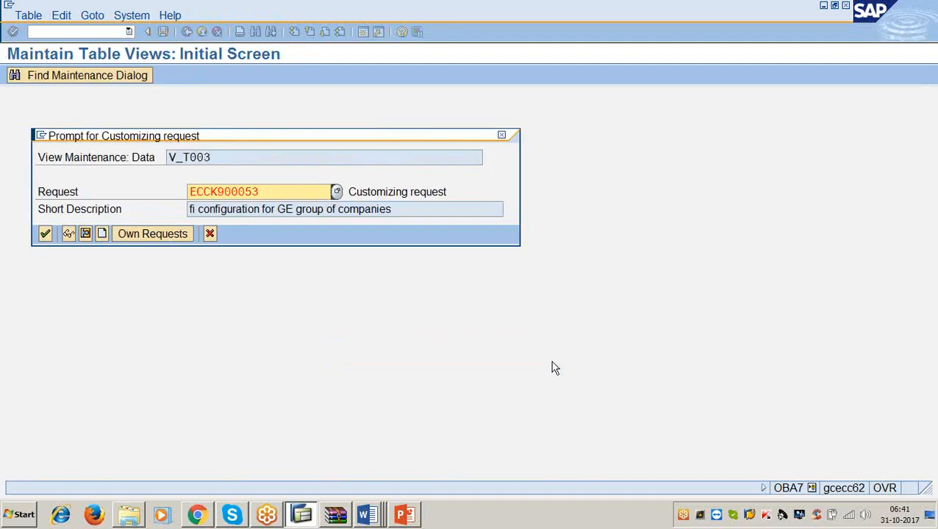
key("Return")
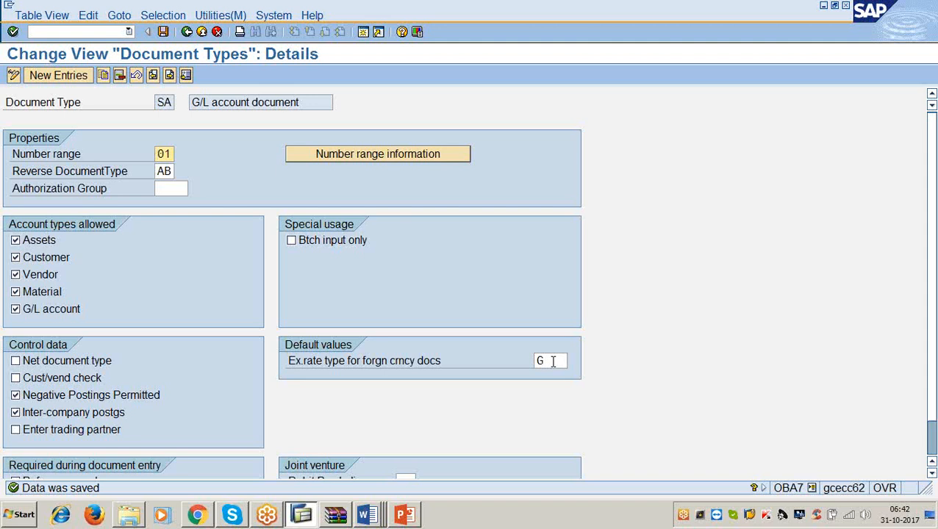
Open transaction F-02 and set the document date to 31.10.2017
left_click(97, 34)
type("/nf02")
key("Return")
type("3")
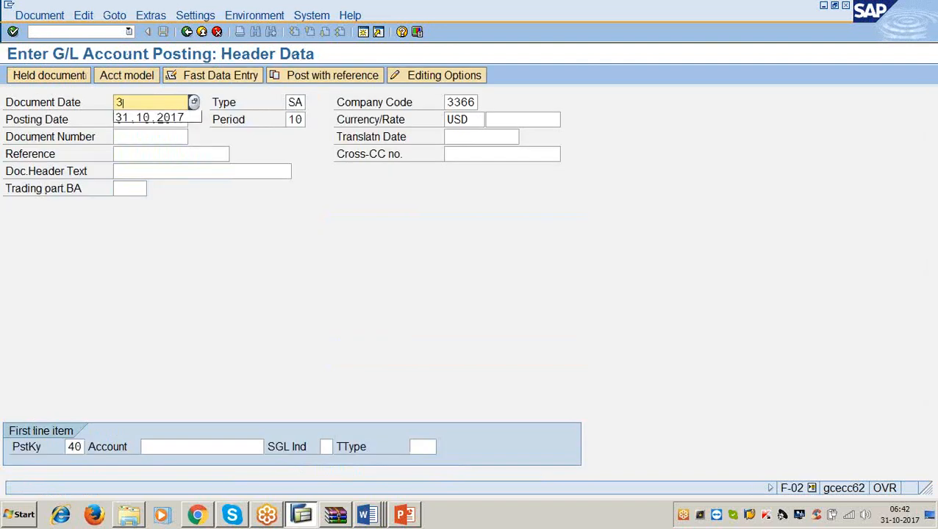
type("1.0.2017")
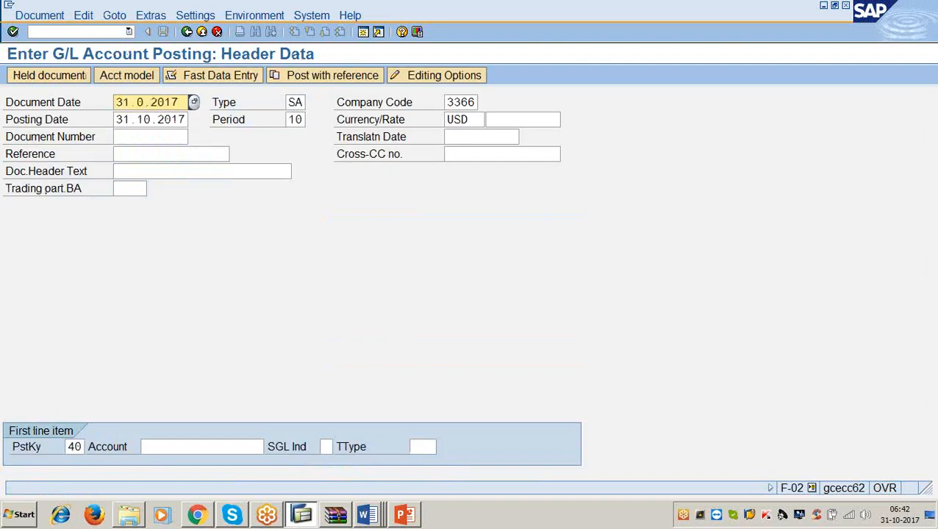
key("Tab")
key("Tab")
key("Tab")
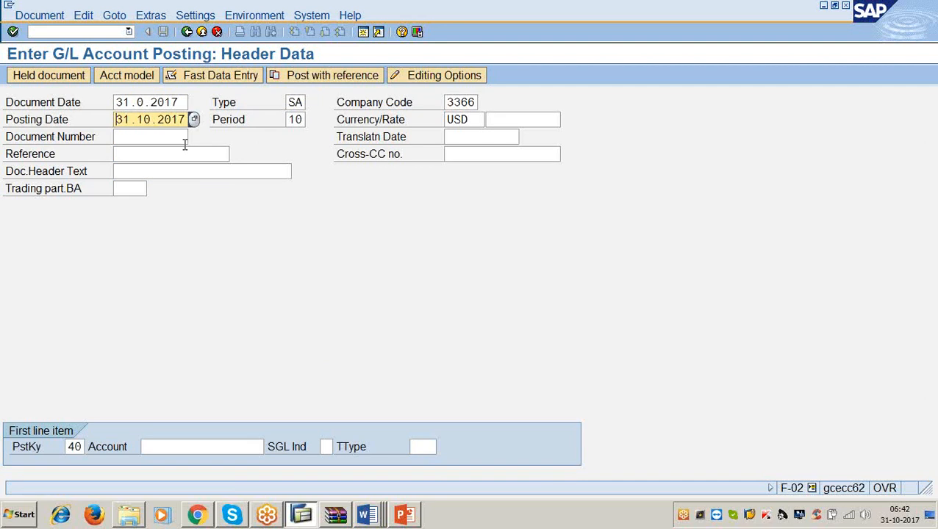
left_click(151, 104)
key("BackSpace")
key("BackSpace")
key("BackSpace")
key("BackSpace")
key("BackSpace")
key("BackSpace")
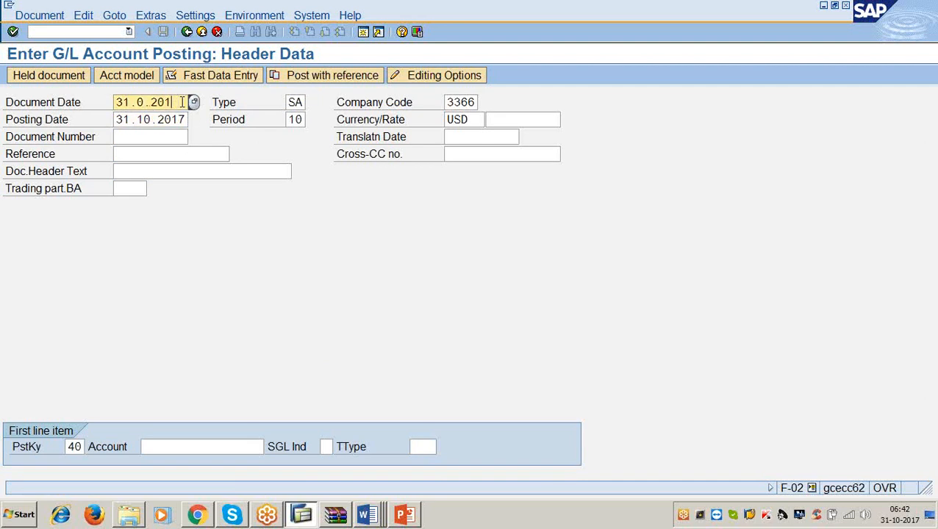
key("Down")
key("Return")
Set the currency to INR and open the first line item for account 400100 with posting key 40
key("Tab")
key("Tab")
key("Tab")
key("Tab")
key("Tab")
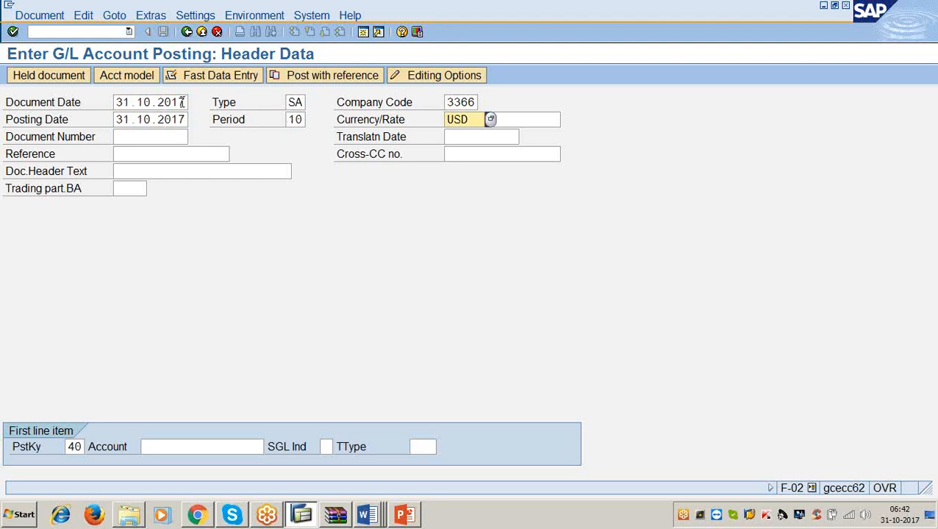
type("inr")
key("Tab")
key("Tab")
key("Tab")
key("Tab")
key("Tab")
key("Tab")
key("Tab")
key("Tab")
key("Tab")
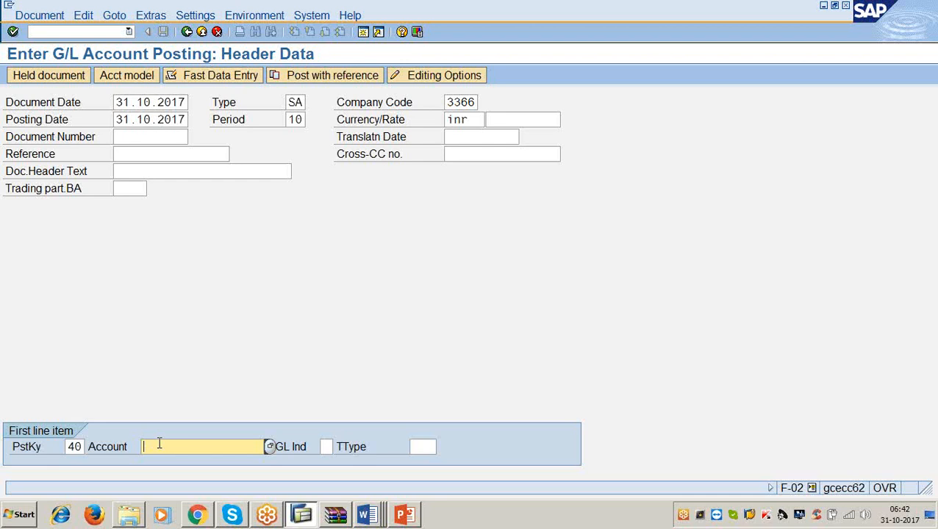
type("400100")
key("Return")
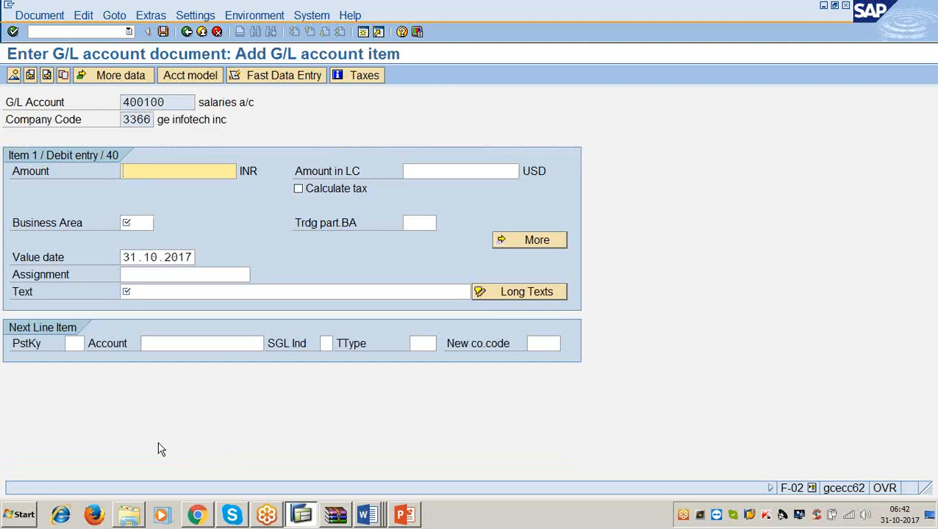
Fill the salaries debit item with amount 66000, business area 3366 and text "being salareis paid"
type("66000")
key("Tab")
key("Tab")
key("Tab")
type("33")
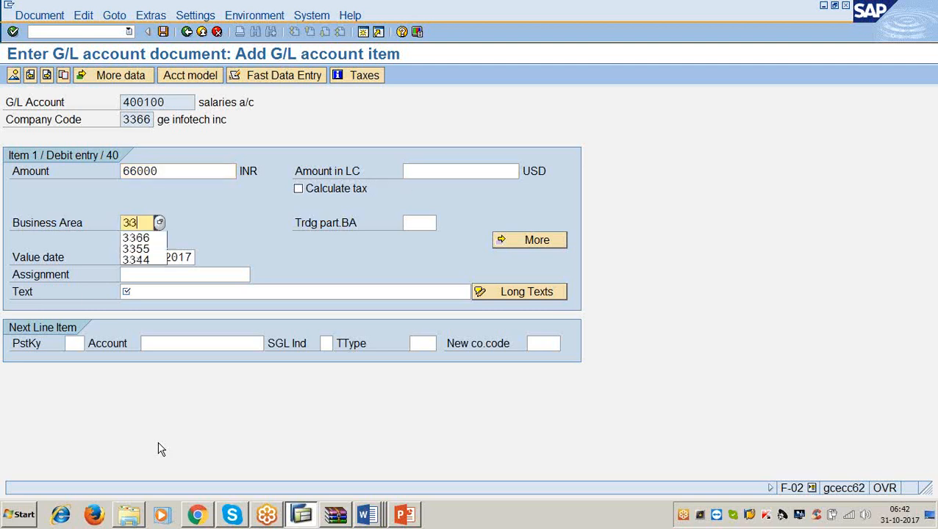
type("66")
key("Tab")
key("Tab")
key("Tab")
key("Tab")
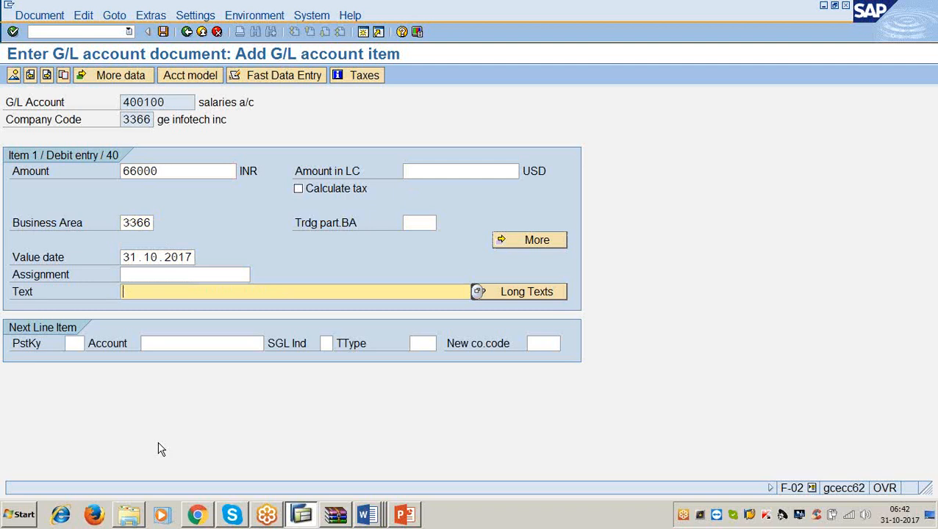
type("being salarei")
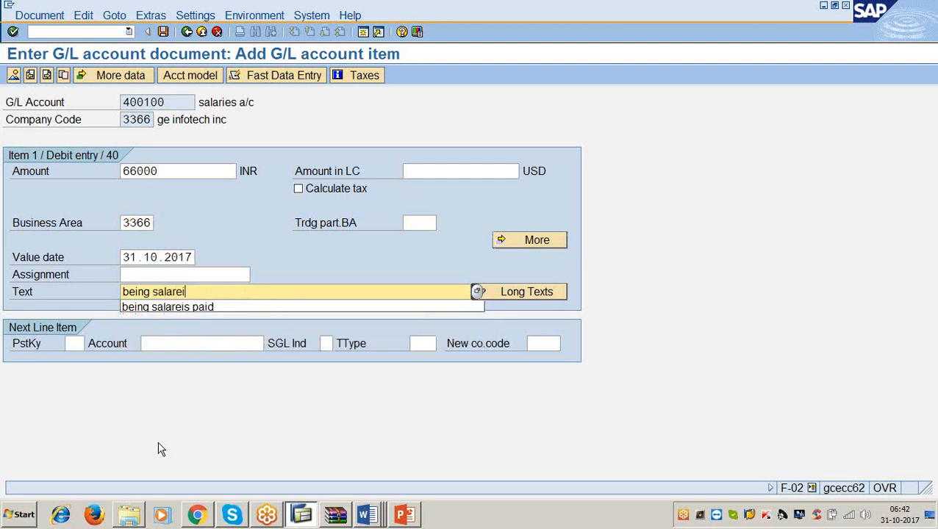
type("s paid")
Add the next line item with posting key 50 and account 200100
key("Tab")
type("50")
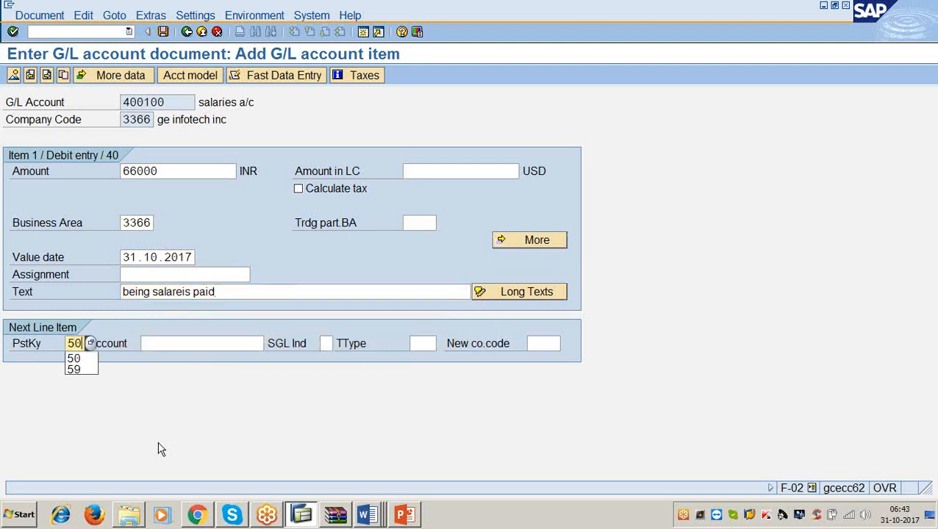
key("Tab")
type("200100")
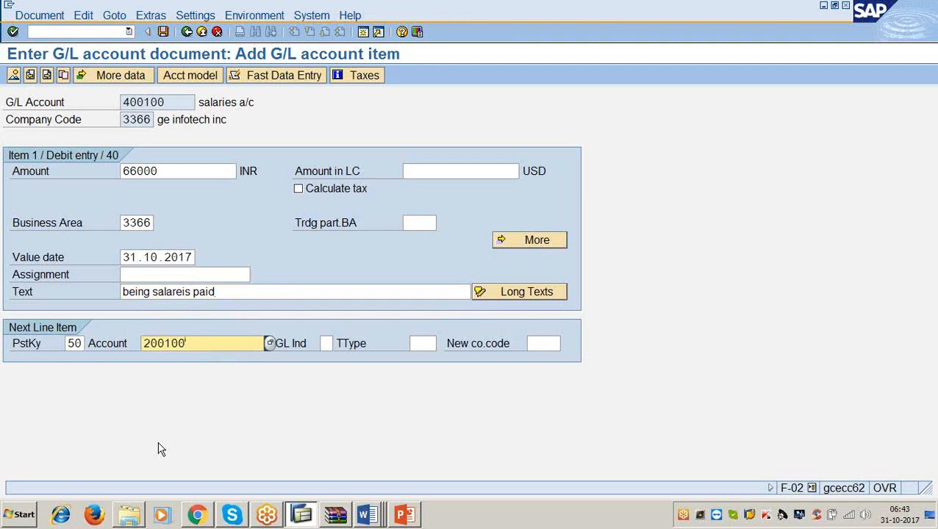
key("Return")
Fill the cash credit item with amount *, business area 3366 and text +, and post the document
type("*")
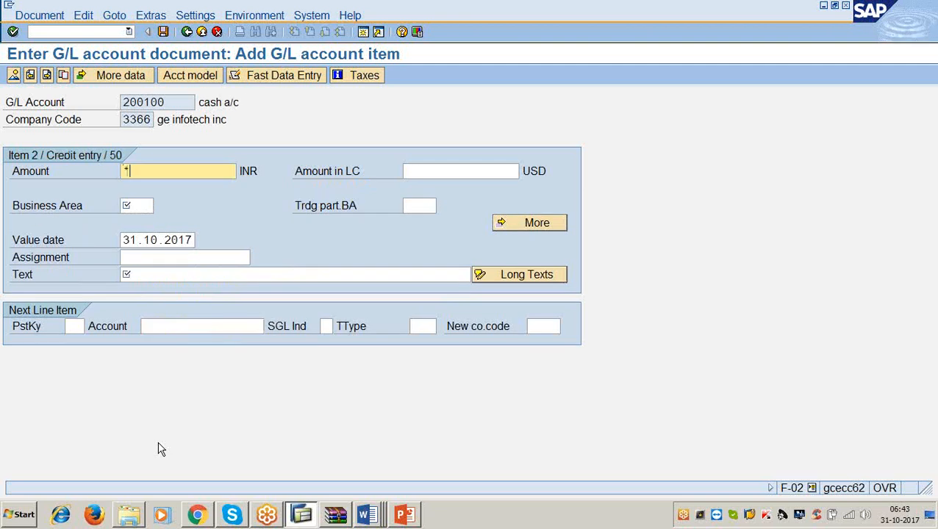
key("Tab")
key("Tab")
type("3")
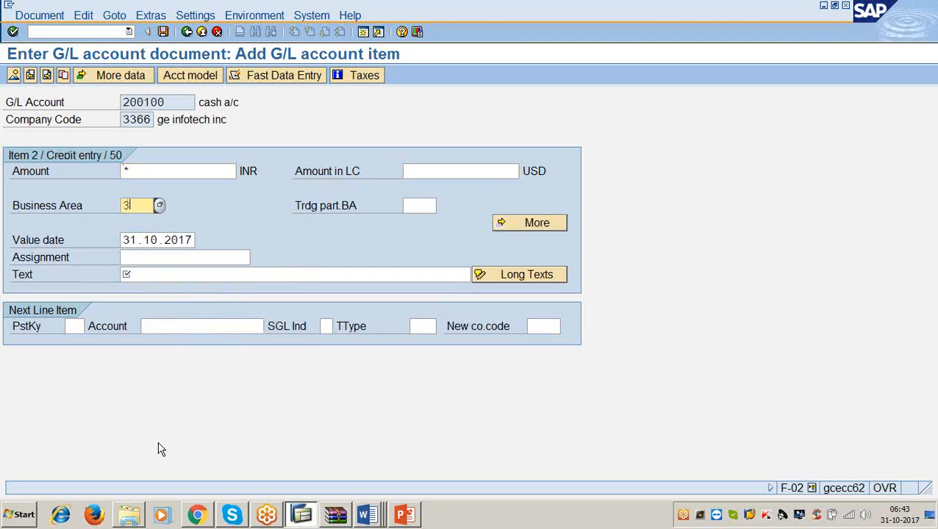
type("366")
key("Tab")
key("Tab")
key("Tab")
key("Tab")
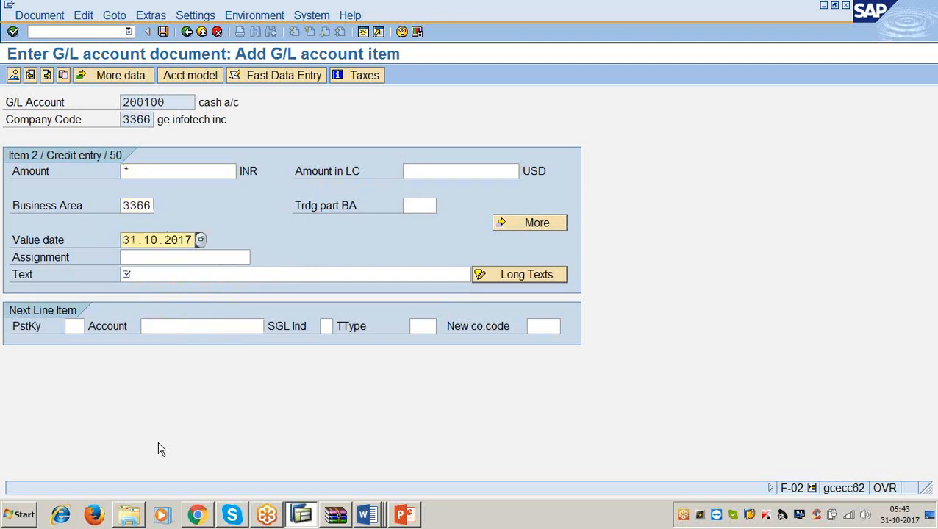
type("+")
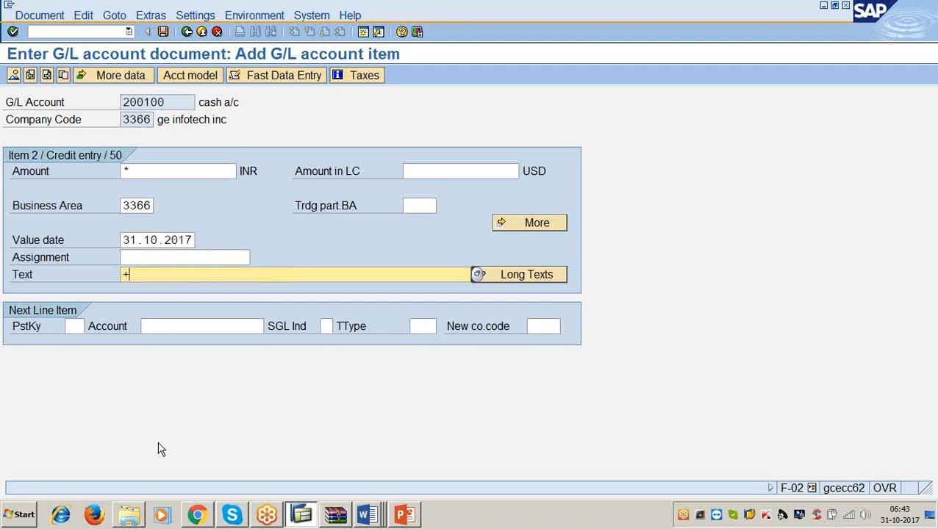
key("ctrl+s")
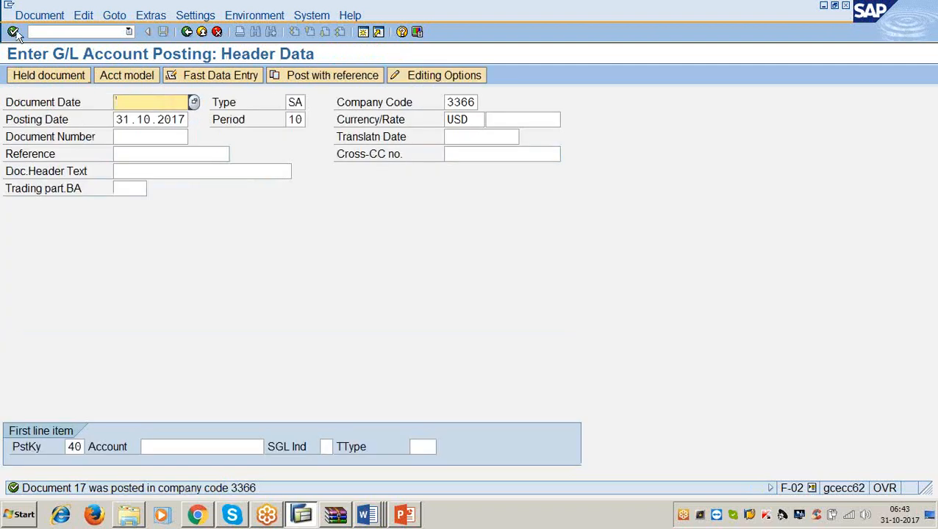
Display the document just posted and switch its display currency to USD
left_click(40, 15)
left_click(41, 61)
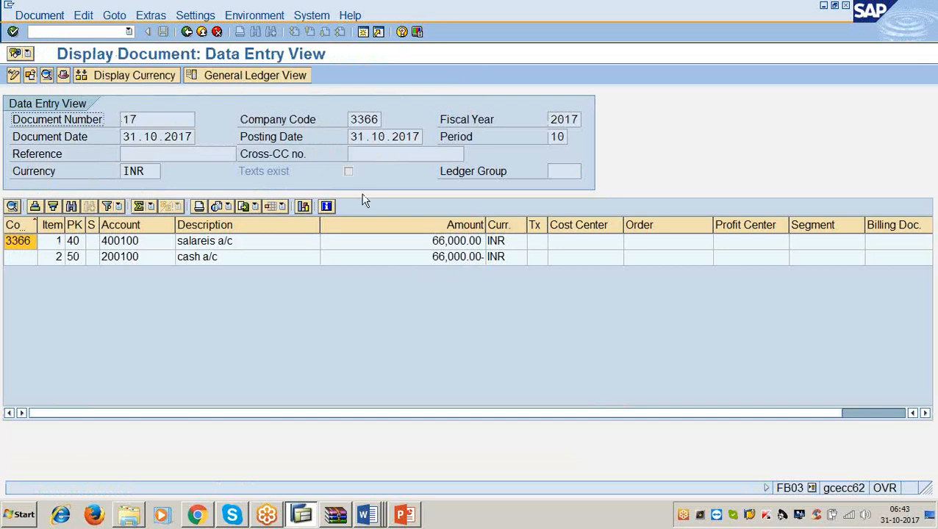
left_click(151, 76)
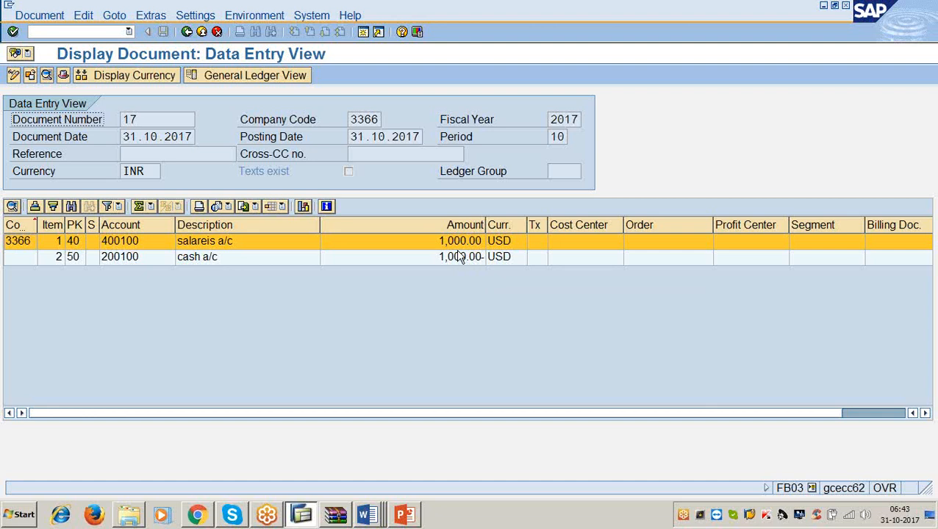
List the open items of G/L account 200100 with FBL3N and check the local currency amounts of the two items dated 31.10.2017
left_click(37, 33)
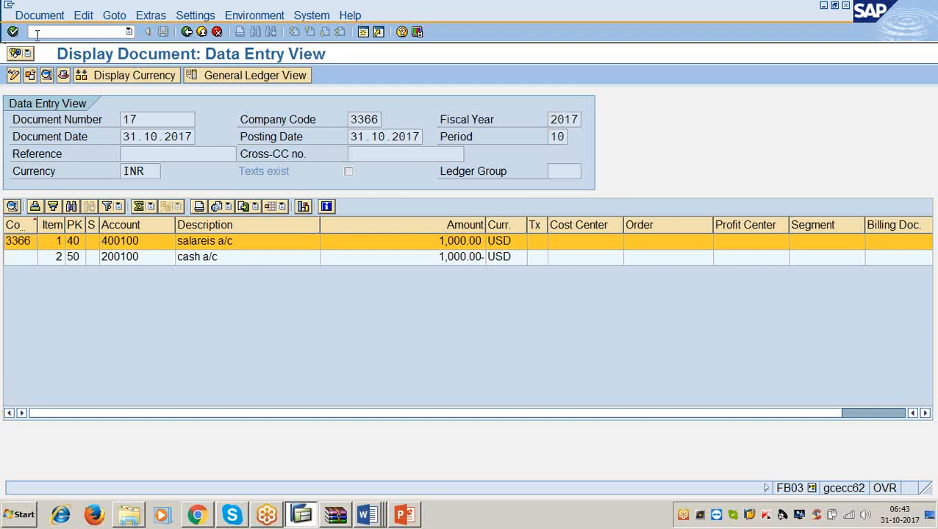
type("/nfbl3n")
key("Return")
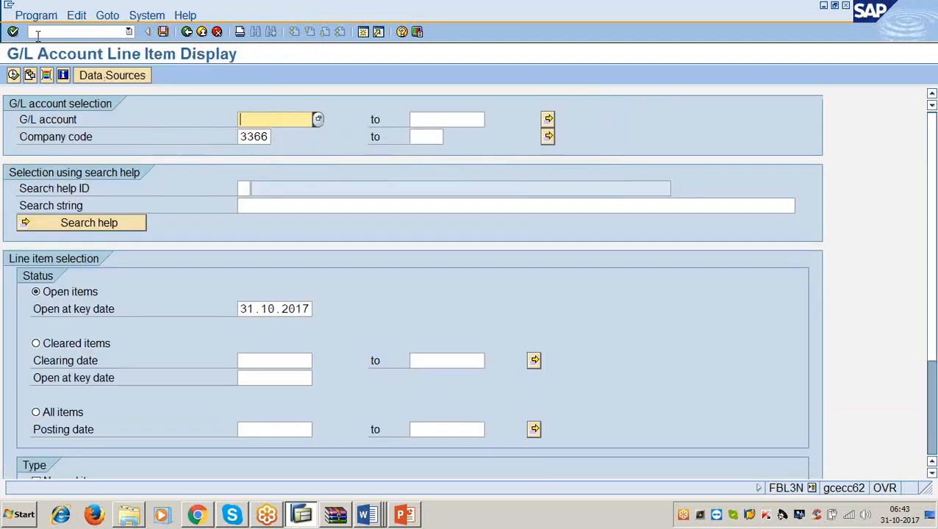
type("20010")
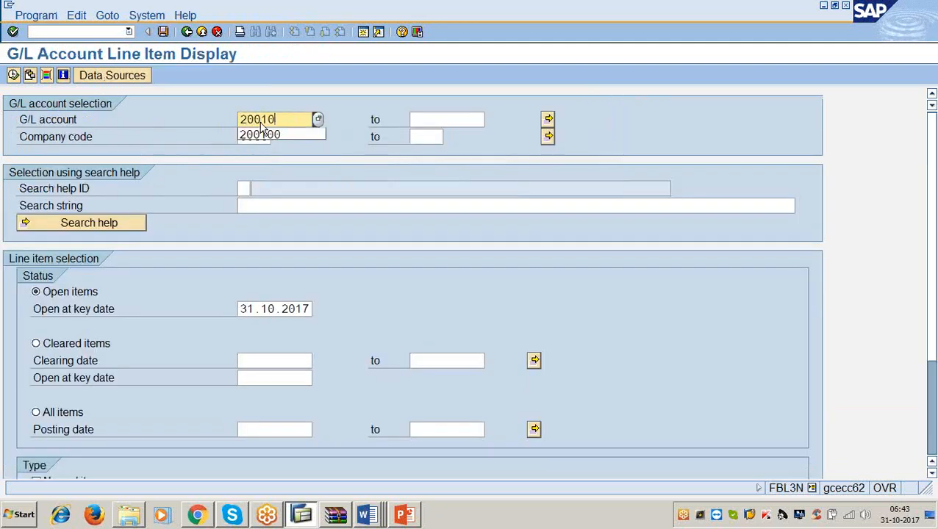
type("0")
left_click(13, 76)
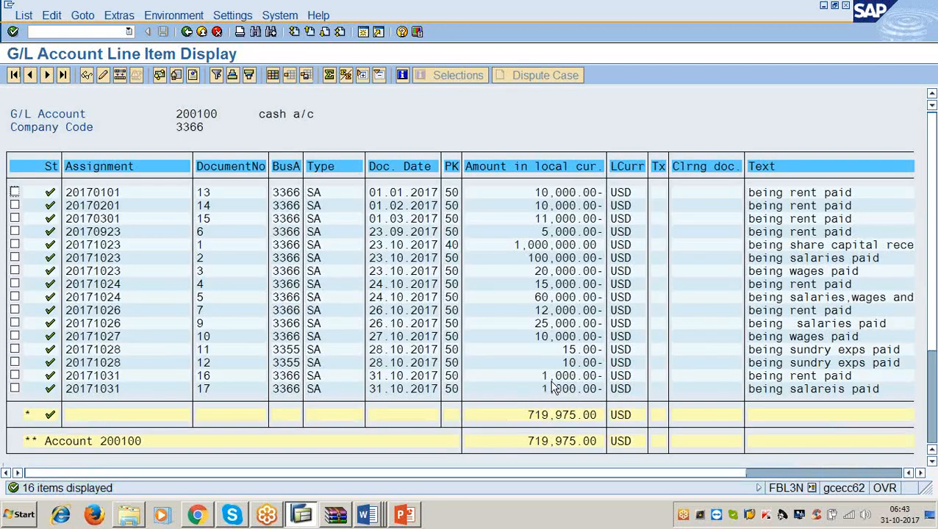
left_click(551, 377)
left_click(559, 390)
left_click(571, 376)
left_click(565, 375)
left_click(571, 389)
Open account 200100 for changing with FS00 in a new session, check the account currency in its control data, and close the session
left_click(363, 33)
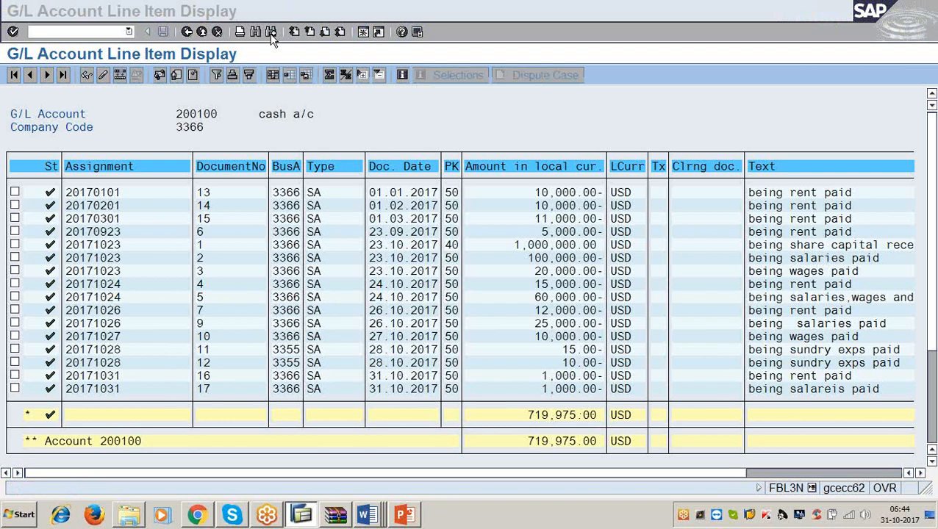
type("/nfs00")
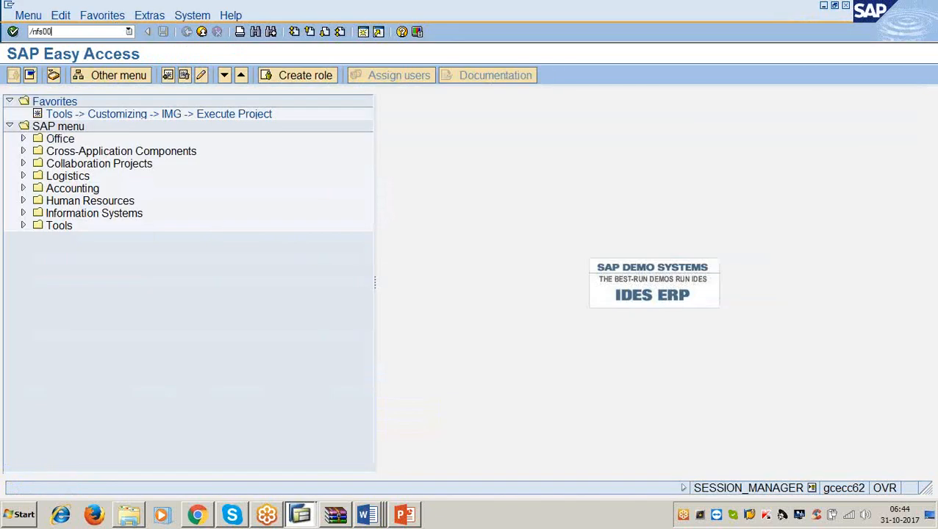
key("Return")
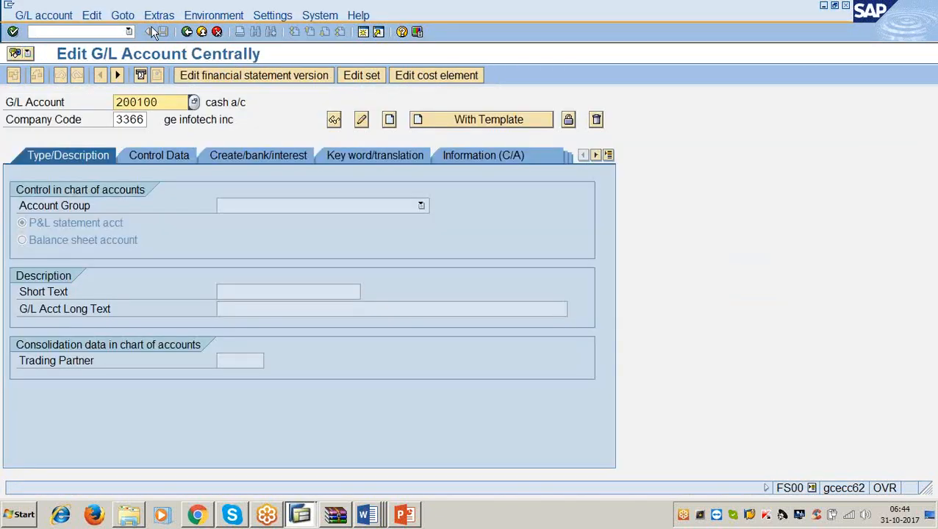
left_click(50, 14)
left_click(60, 79)
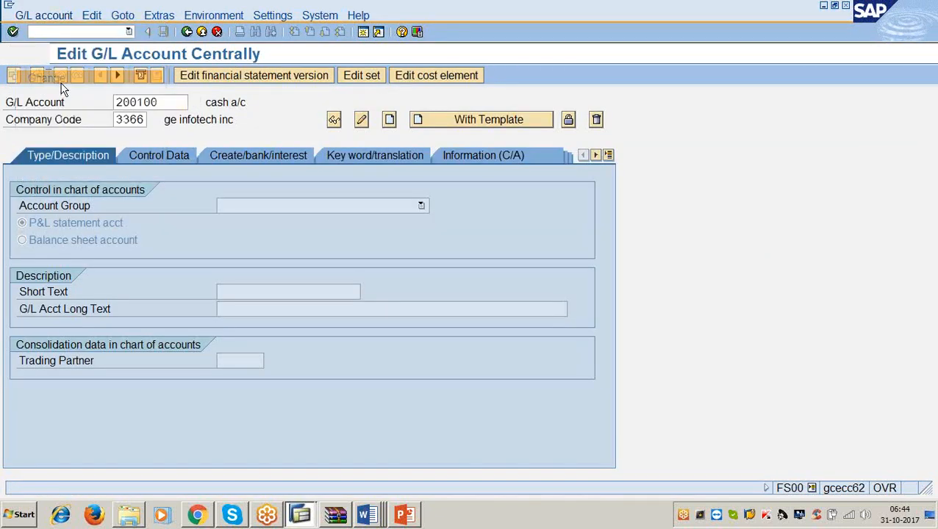
left_click(157, 156)
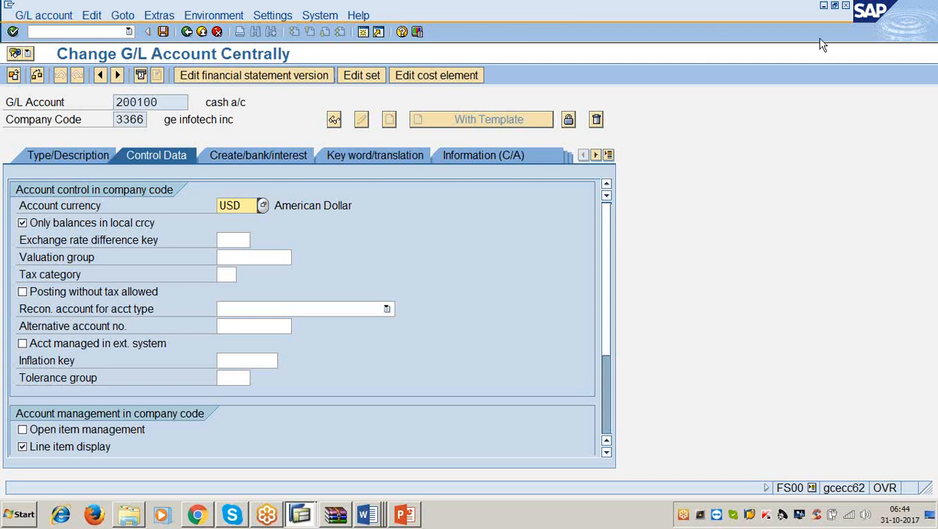
left_click(846, 7)
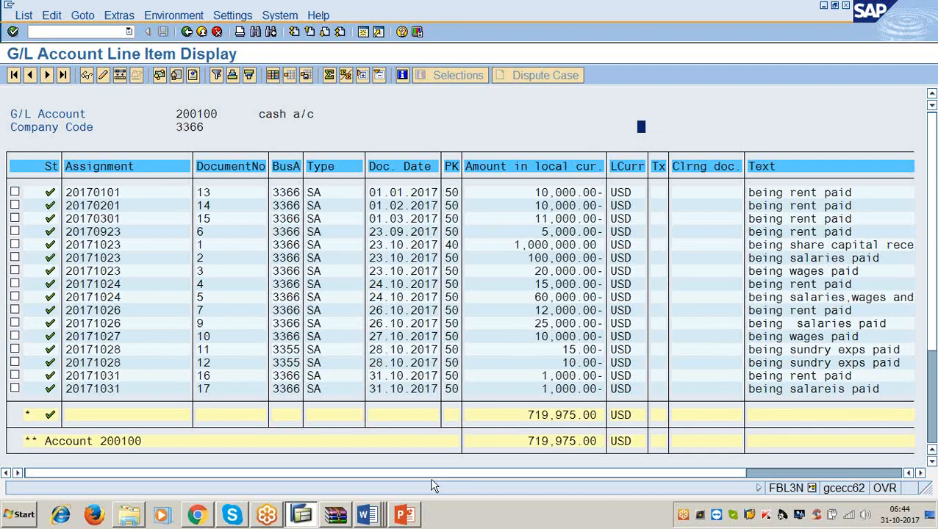
Switch to the GENERAL LEDGER Word document, review the note on default exchange rate types for document types, and return to SAP
left_click(370, 516)
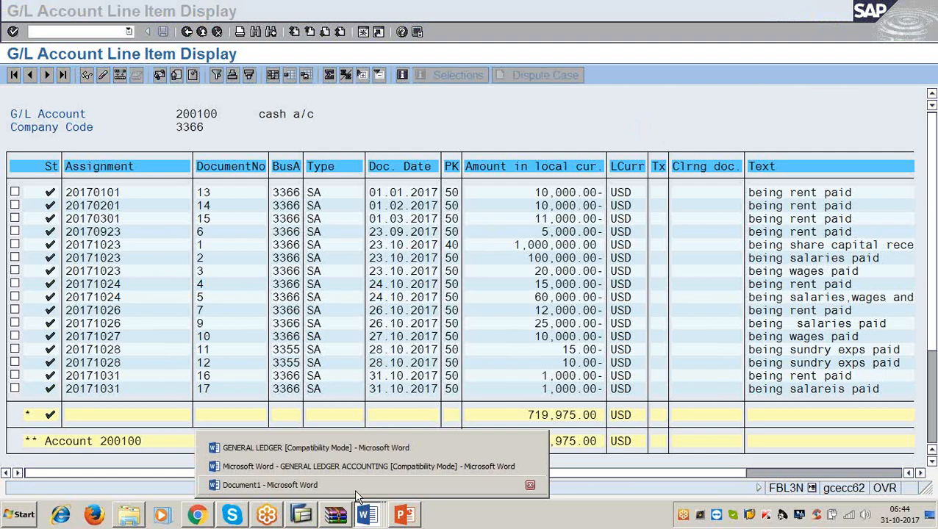
left_click(342, 447)
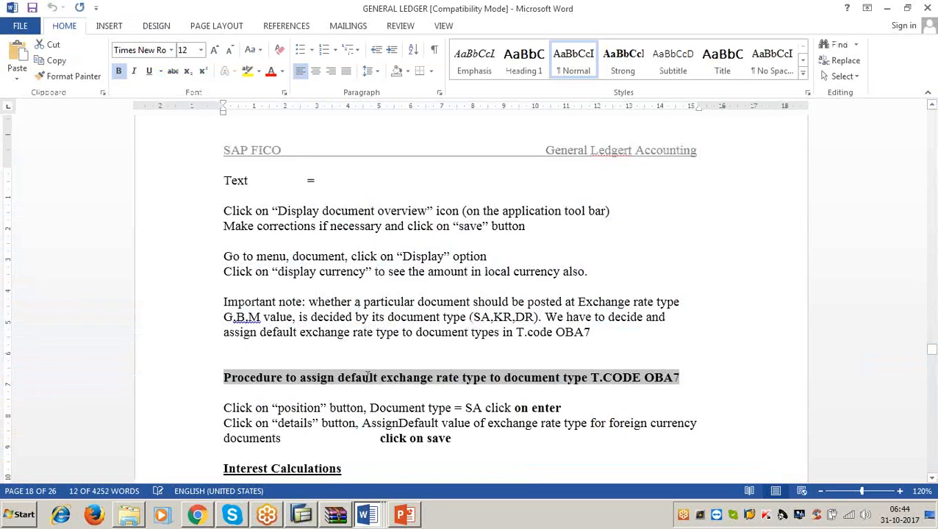
scroll(375, 364, "down", 1)
scroll(375, 363, "down", 4)
scroll(372, 362, "up", 6)
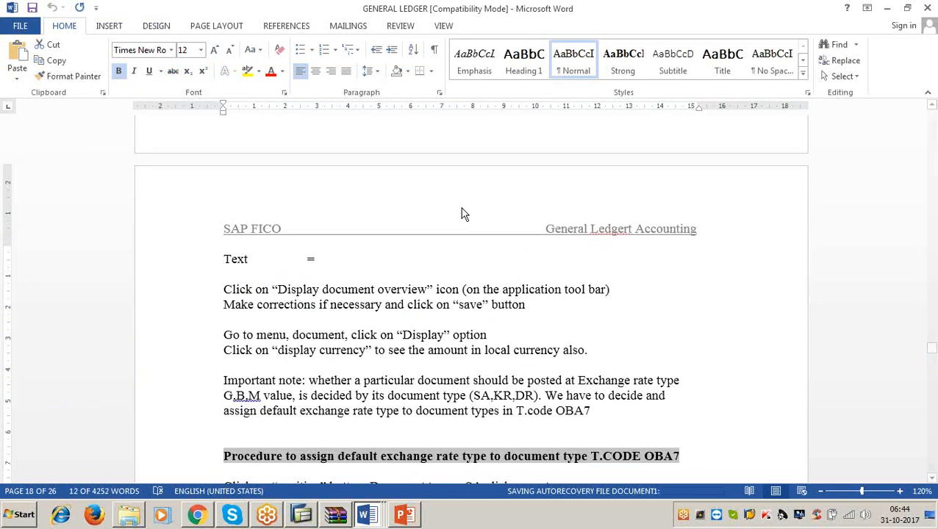
left_click(887, 8)
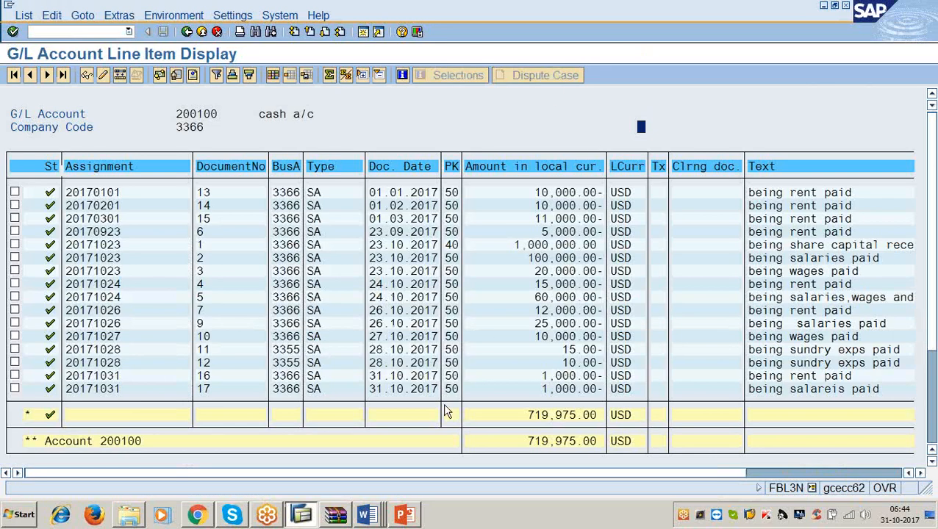
mouse_move(370, 519)
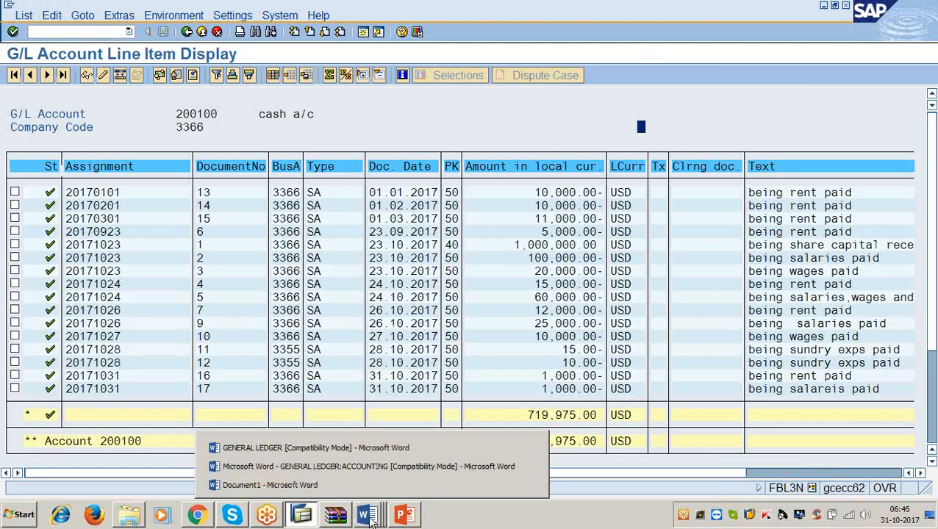
left_click(310, 446)
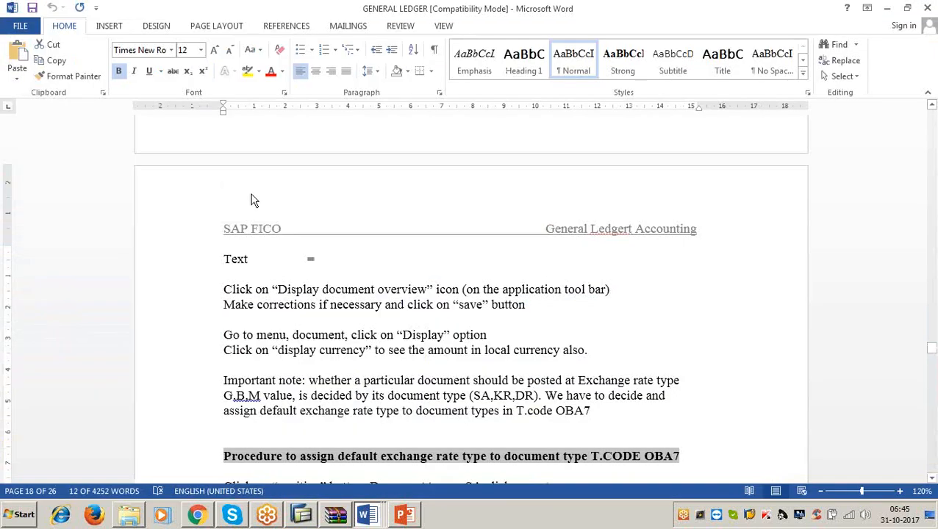
left_click(294, 201)
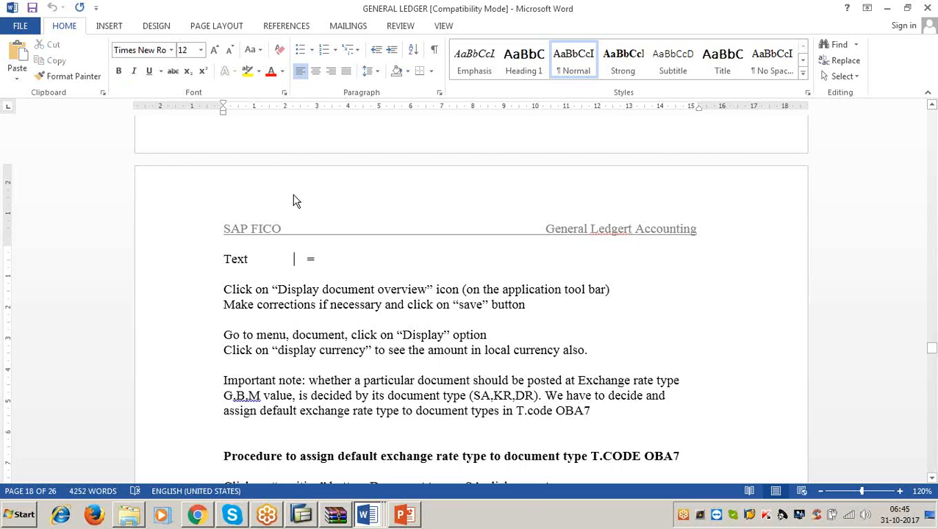
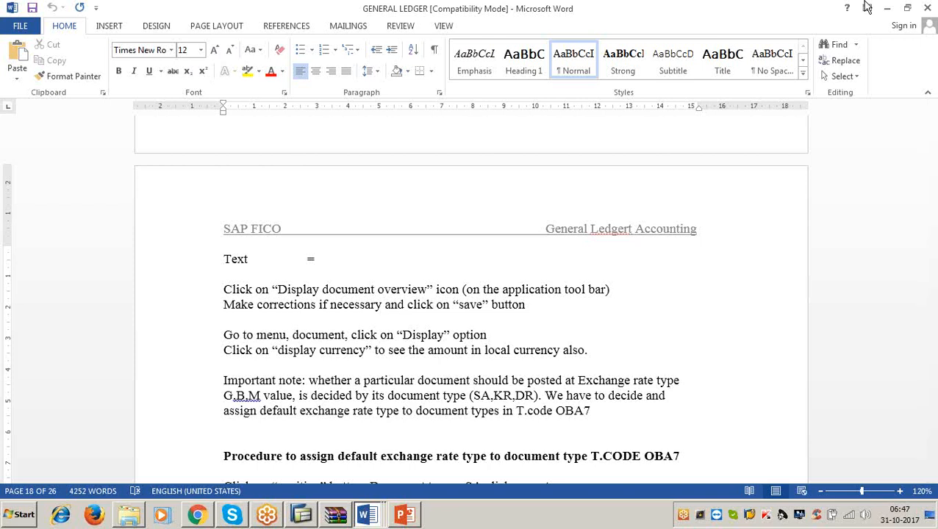
left_click(890, 9)
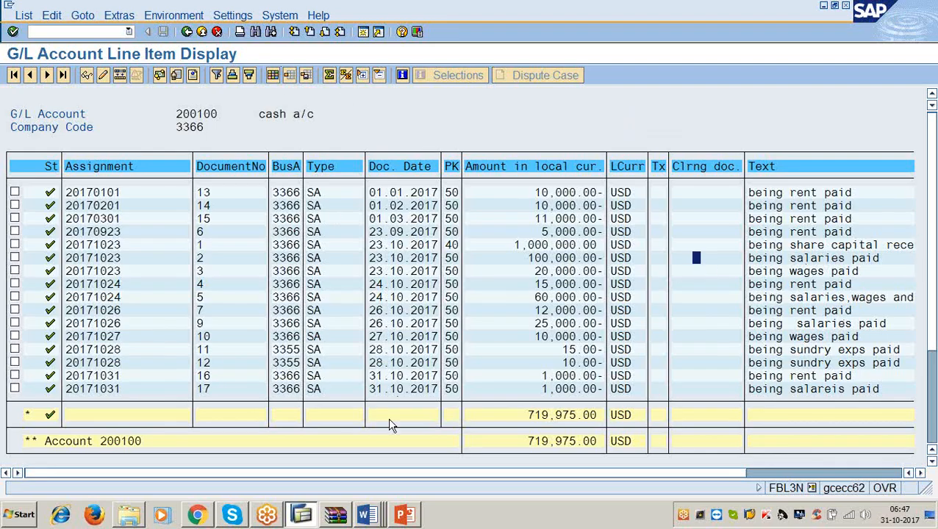
Start FS00 and open the control data of G/L account 200100 in company code 3366 for changing
mouse_move(309, 504)
type("/nfs00")
key("Return")
left_click(60, 16)
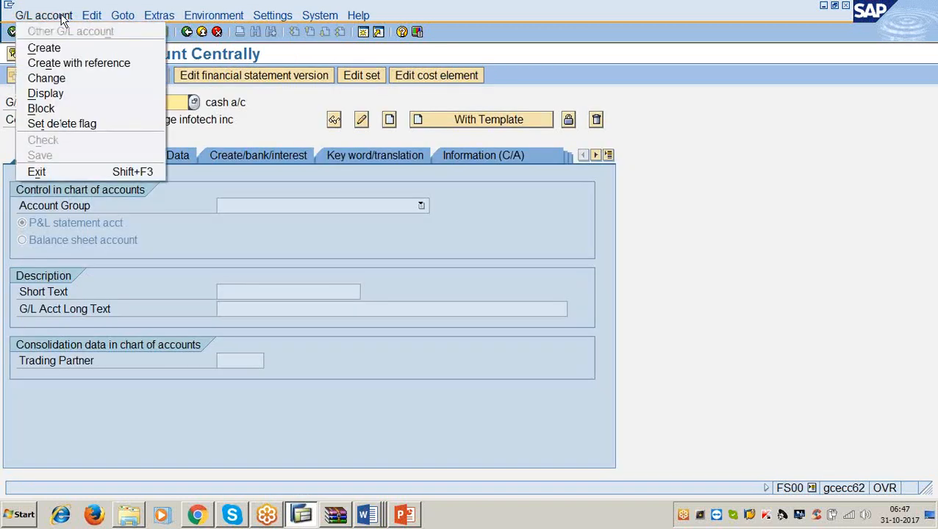
left_click(44, 78)
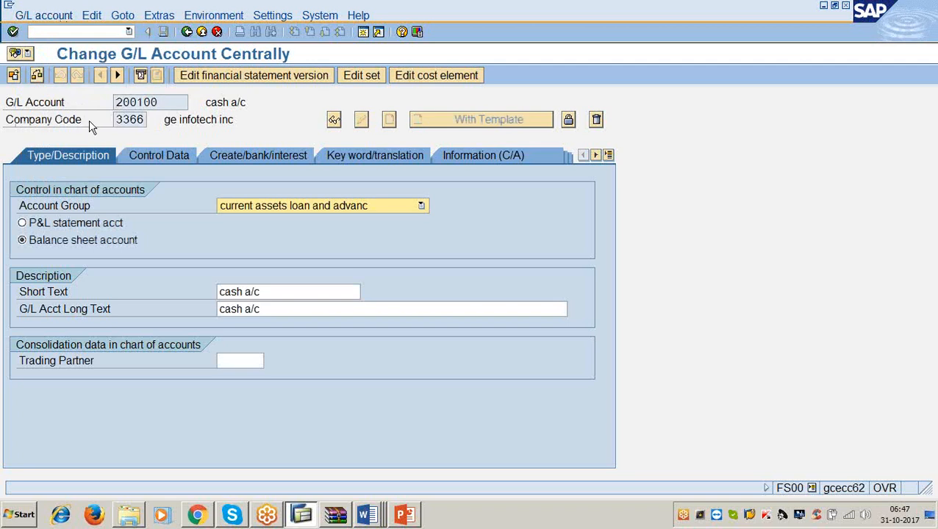
left_click(143, 156)
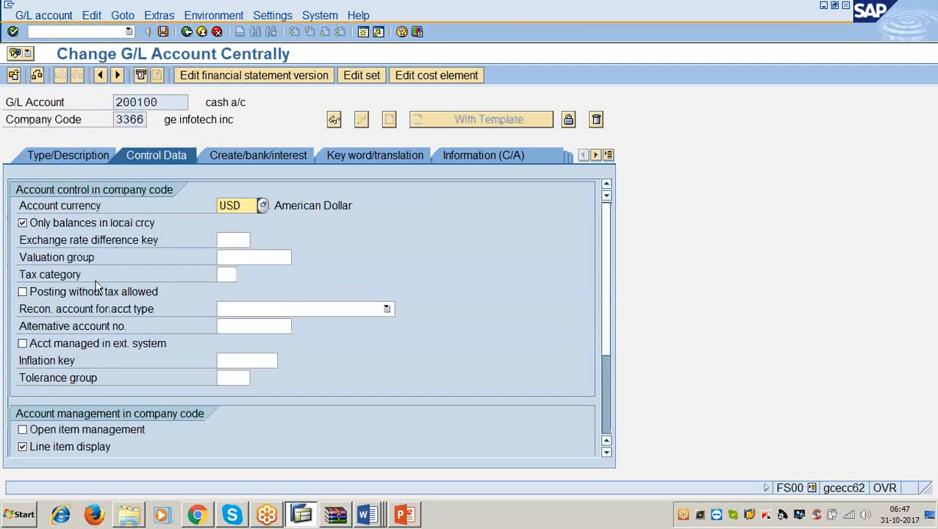
Try to save account 200100 with Only balances in local crcy cleared, and close the message list
left_click(24, 226)
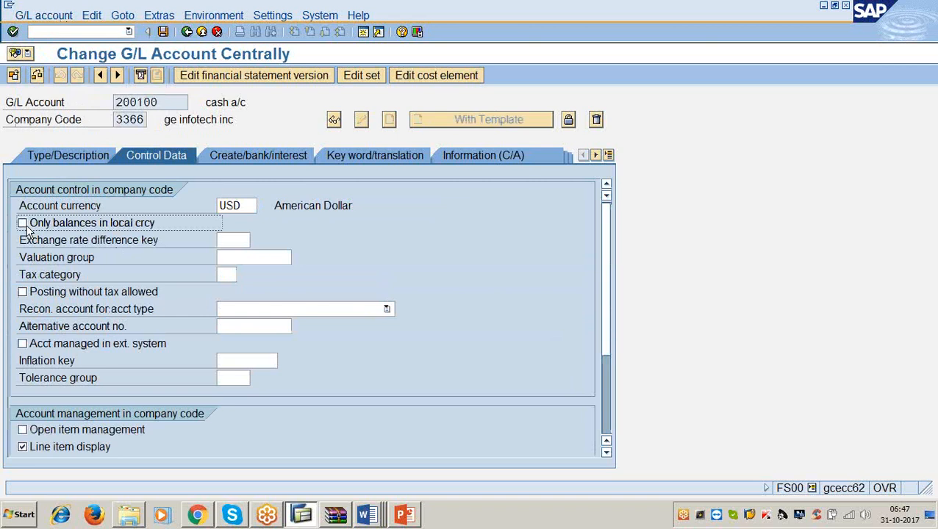
left_click(932, 335)
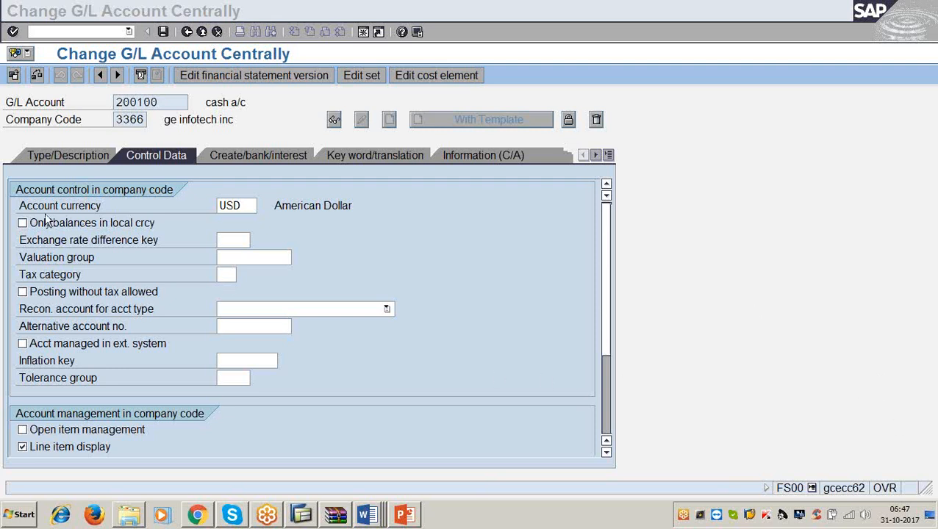
left_click(279, 130)
left_click(163, 33)
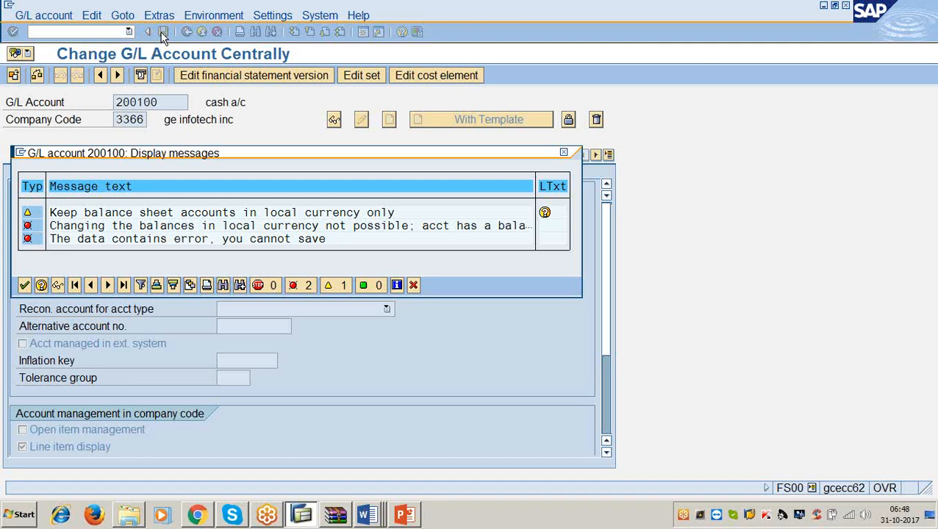
left_click(413, 286)
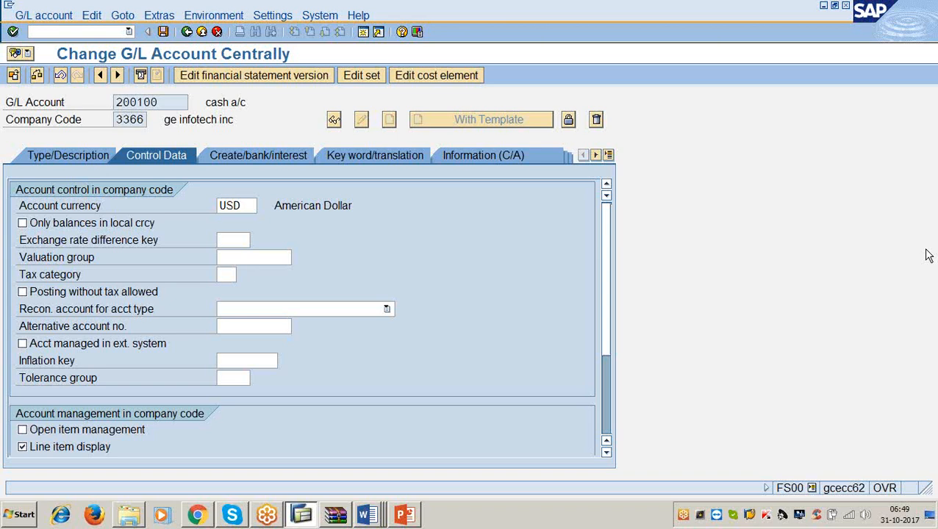
left_click(932, 324)
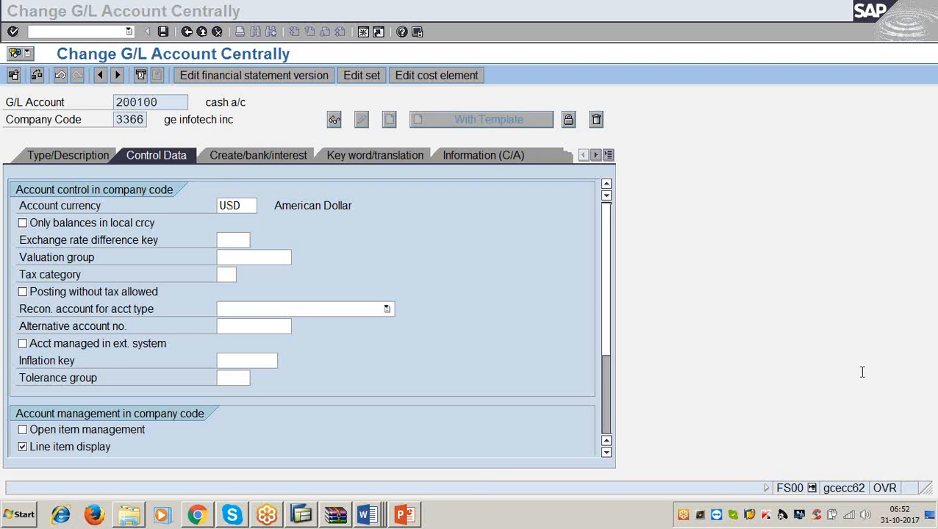
left_click(678, 270)
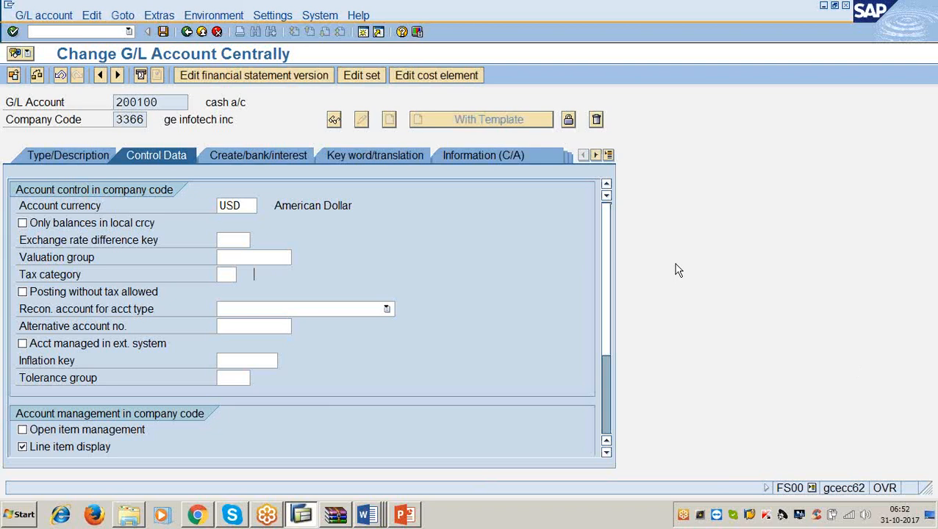